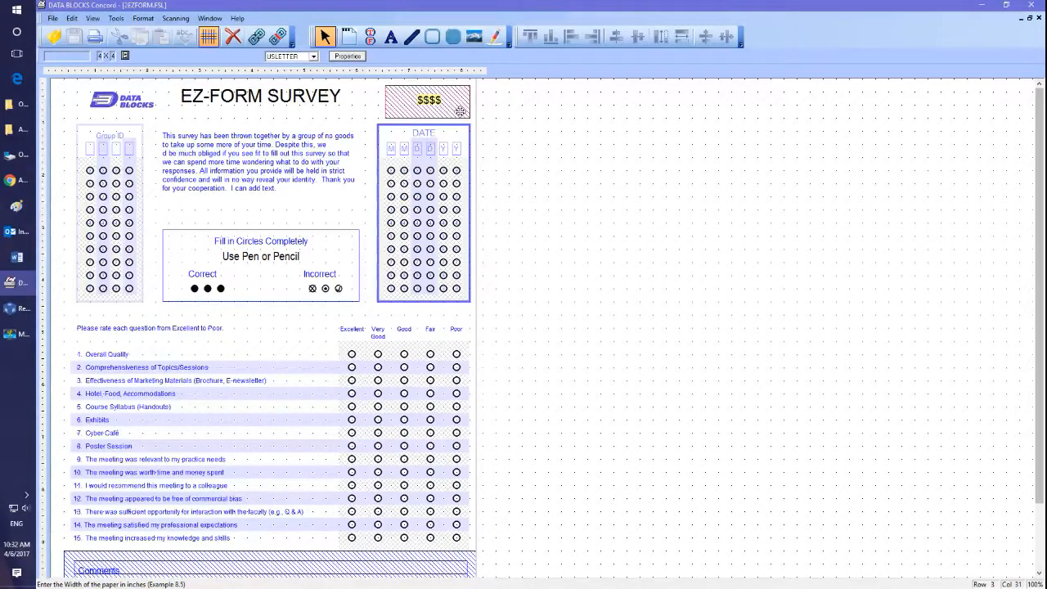
# Move the Comments image region off the form into the blank area beside it, and return it to its place
pyautogui.moveTo(1043, 152); pyautogui.dragTo(1035, 270)
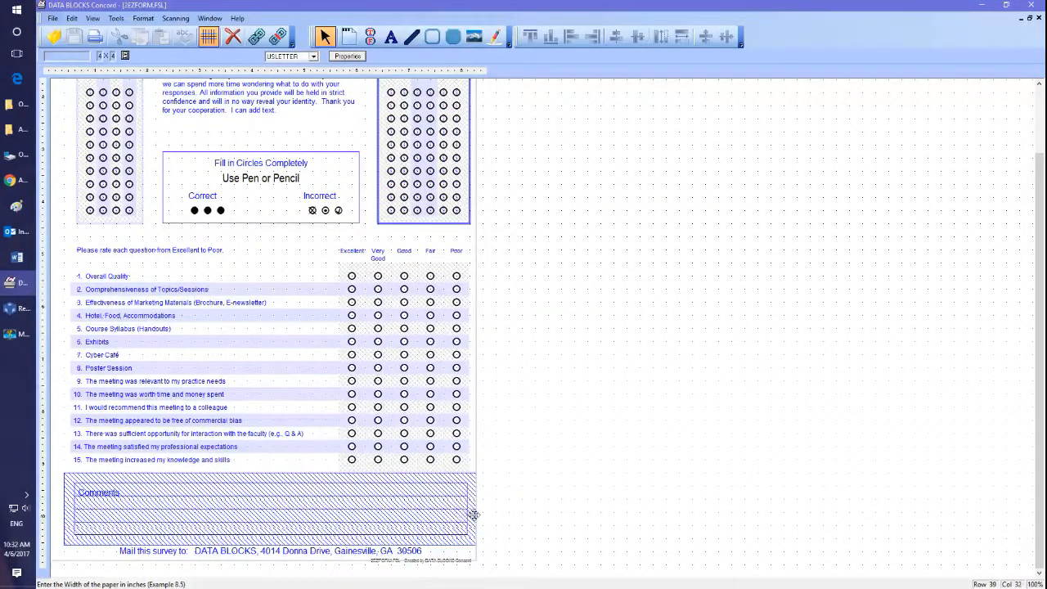
pyautogui.moveTo(474, 515)
pyautogui.mouseDown()
pyautogui.moveTo(828, 525)
pyautogui.moveTo(896, 517)
pyautogui.mouseUp()
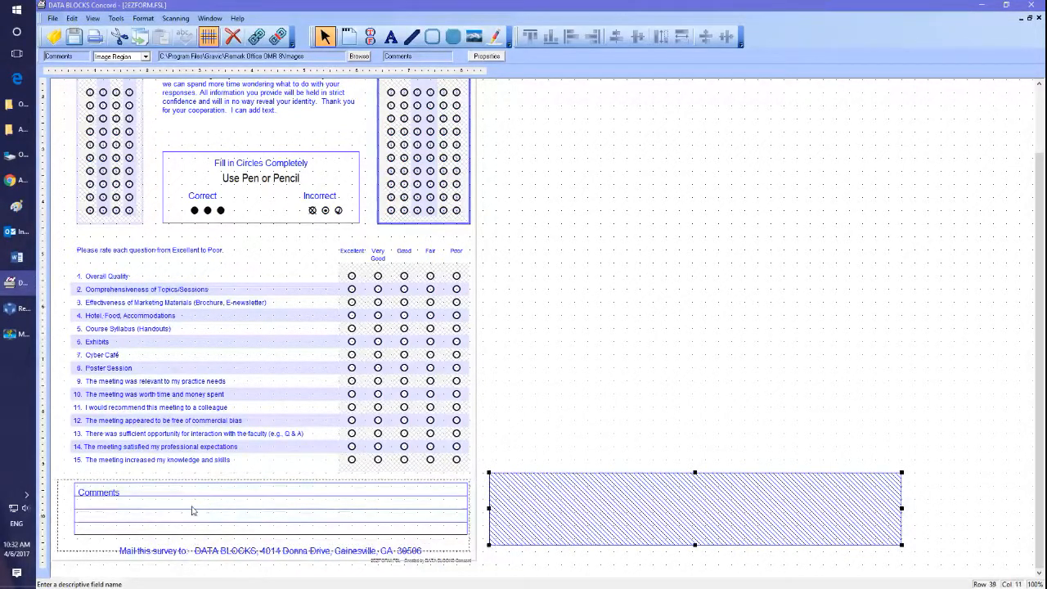
pyautogui.moveTo(193, 501); pyautogui.dragTo(194, 500)
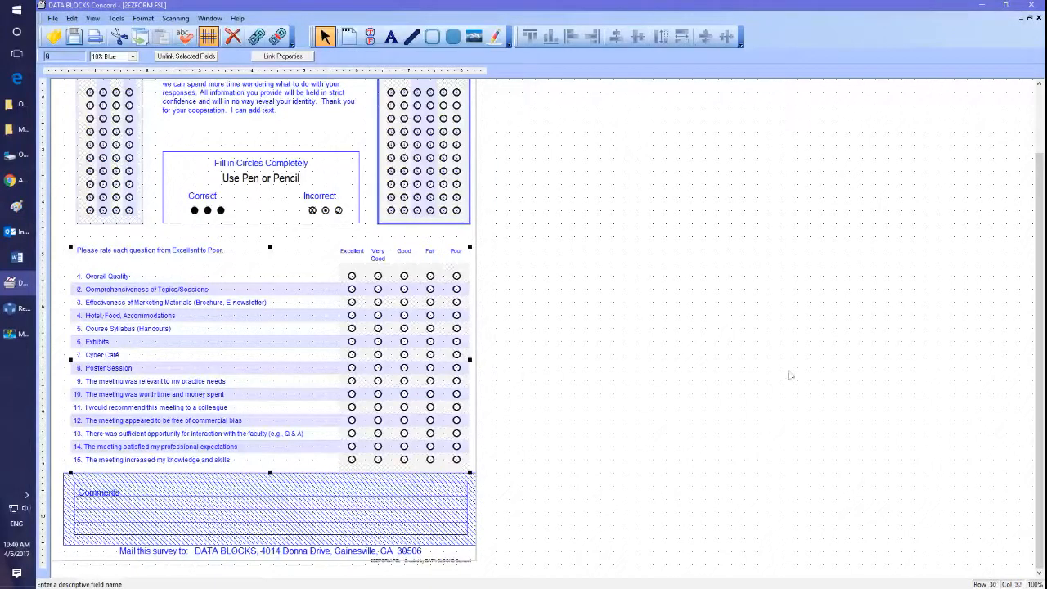
pyautogui.moveTo(1038, 237); pyautogui.dragTo(1039, 211)
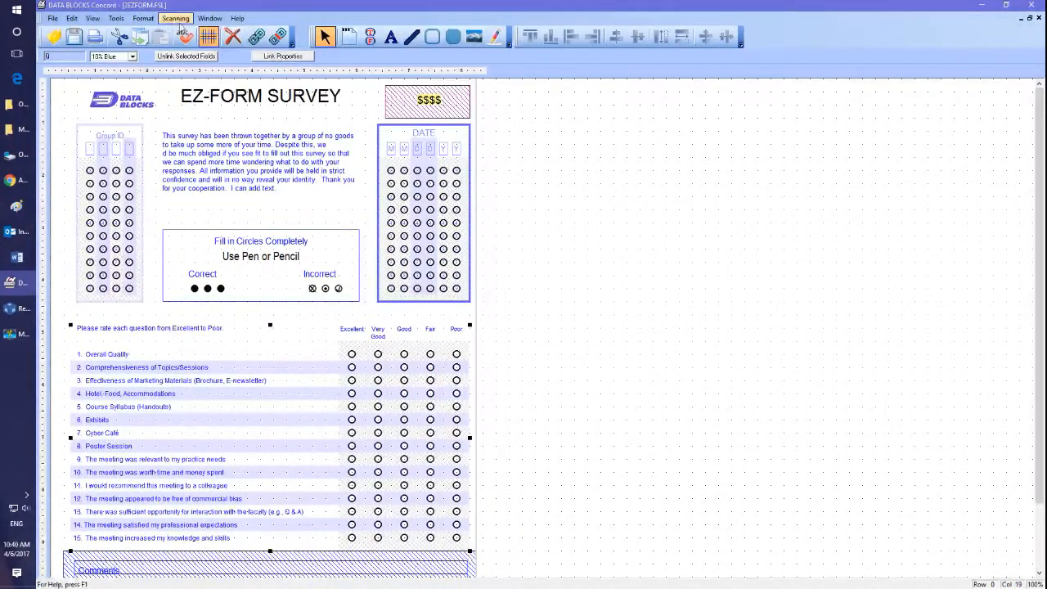
# Try placing Session ID after Date in the output field order, and discard the change
pyautogui.click(175, 18)
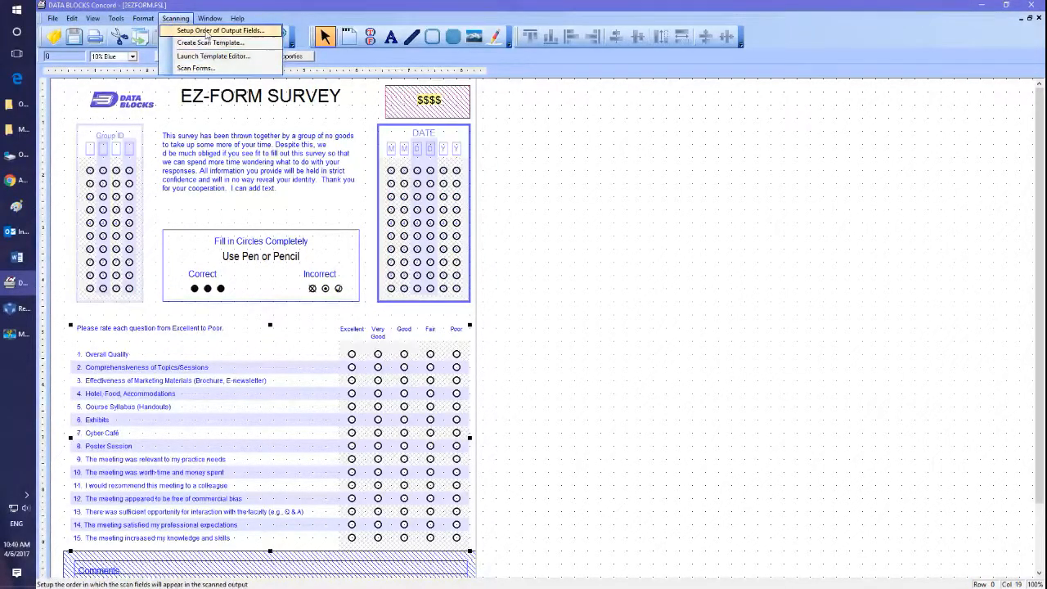
pyautogui.click(211, 30)
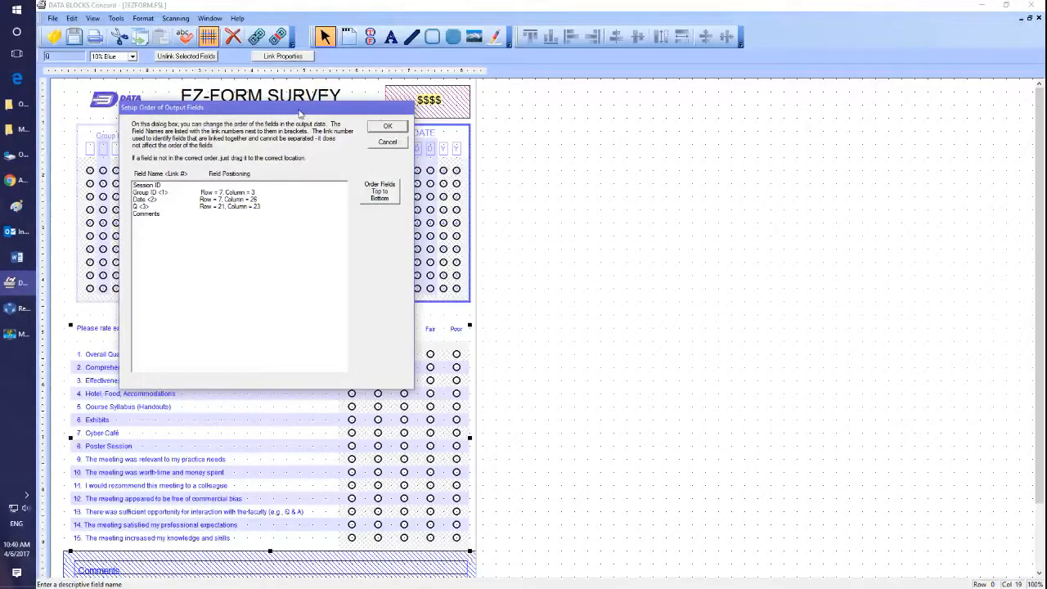
pyautogui.moveTo(299, 112); pyautogui.dragTo(406, 90)
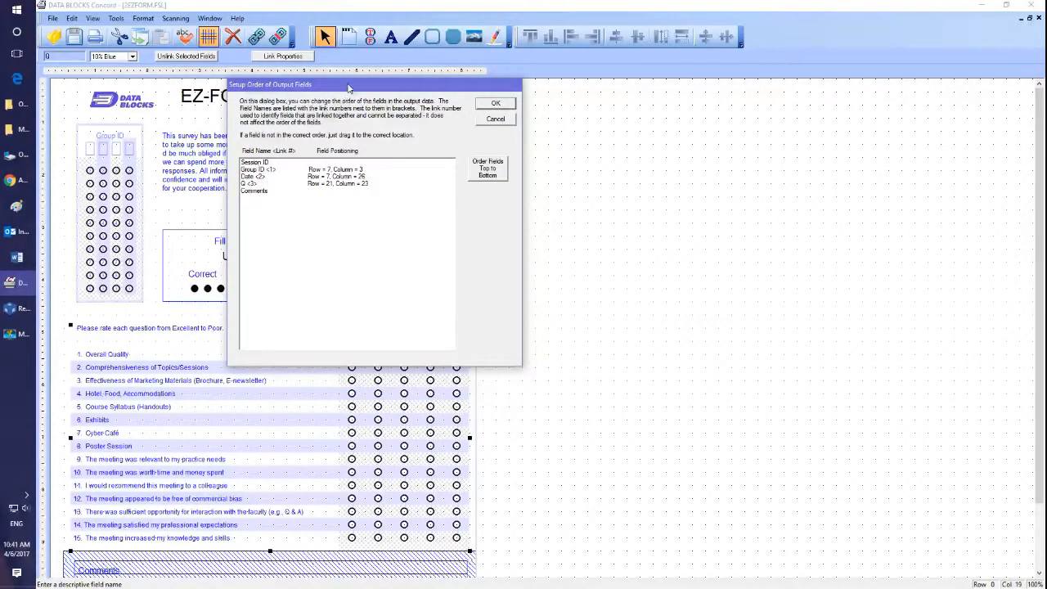
pyautogui.moveTo(348, 88); pyautogui.dragTo(412, 149)
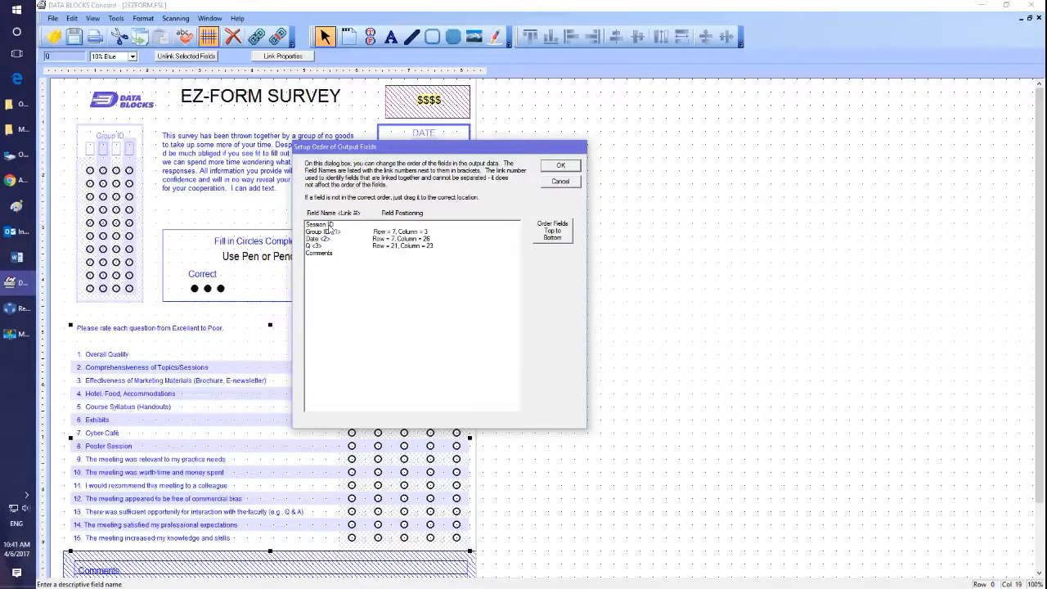
pyautogui.moveTo(331, 224); pyautogui.dragTo(346, 263)
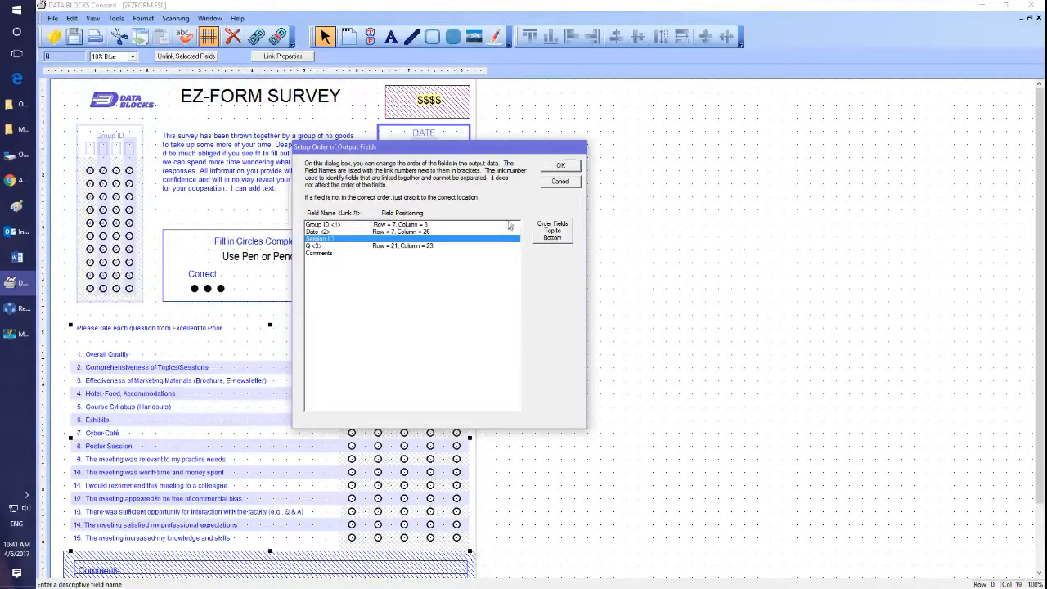
pyautogui.click(561, 182)
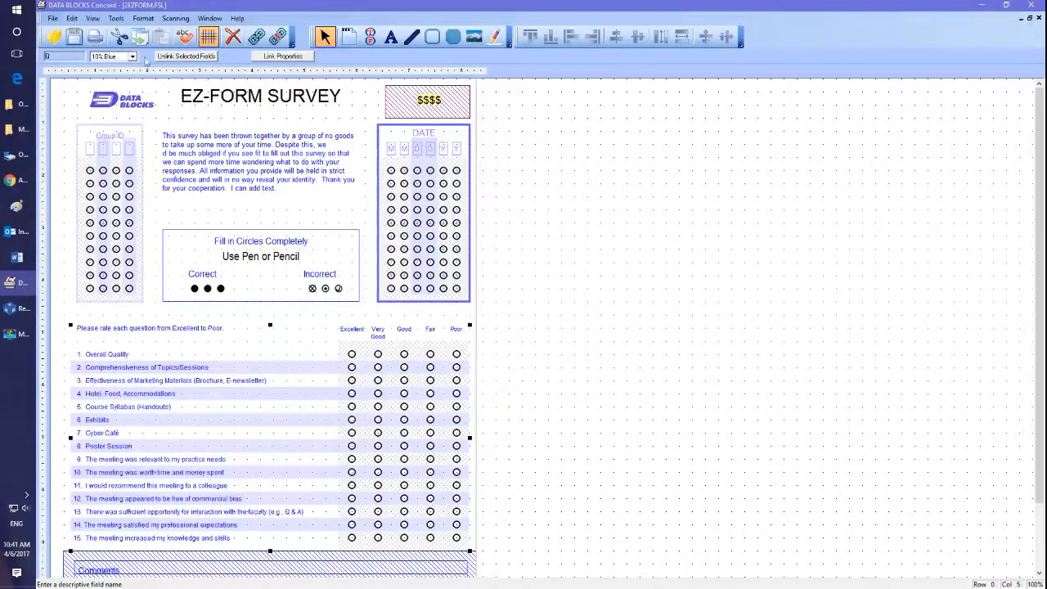
# Create a Remark Office scan template from the form, saved as 2EZFORM.omr in the Templates folder
pyautogui.click(178, 20)
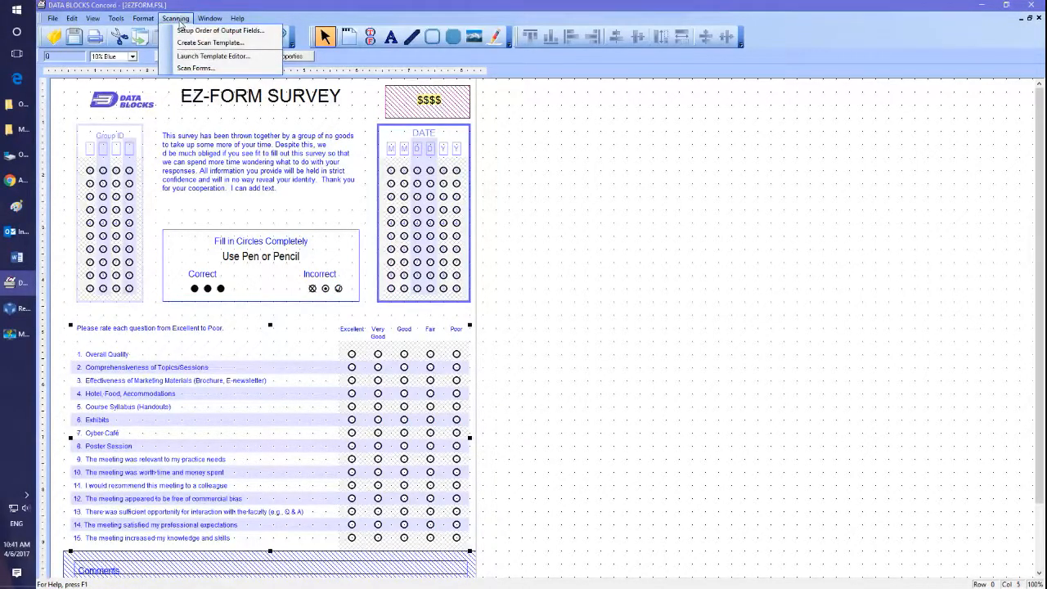
pyautogui.click(208, 46)
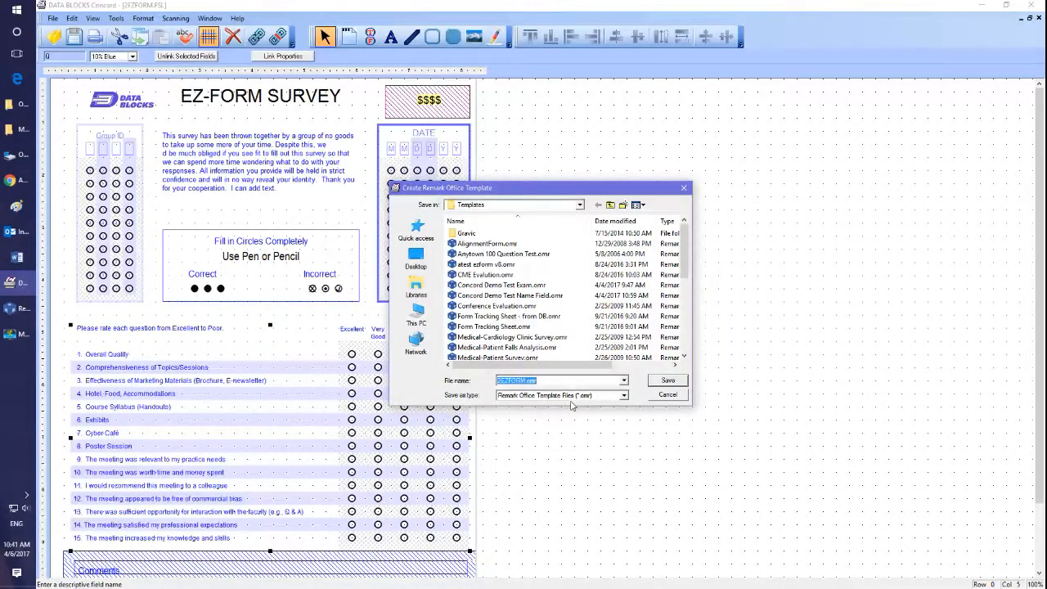
pyautogui.click(668, 381)
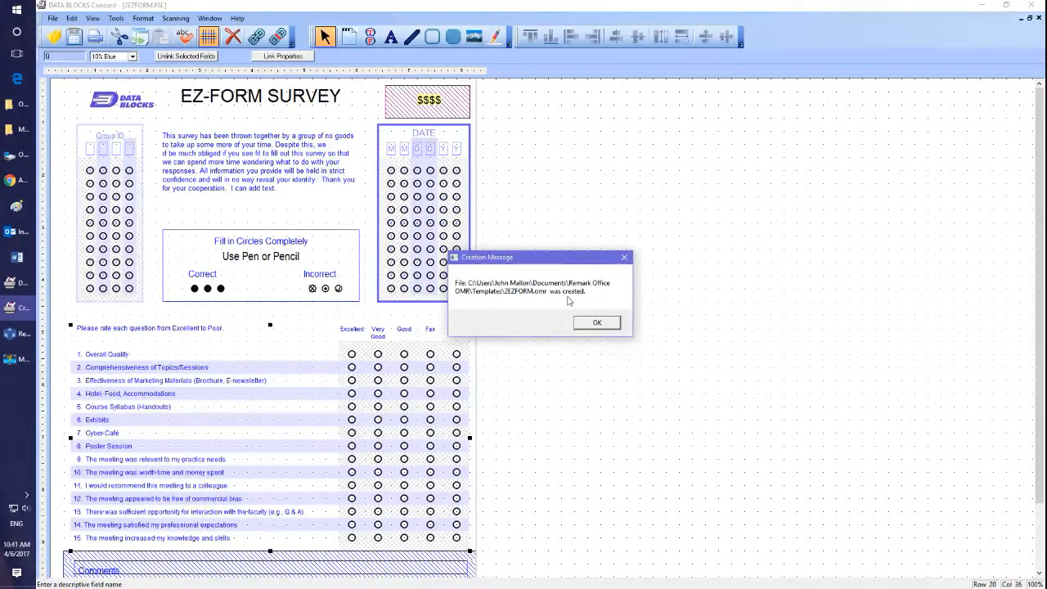
pyautogui.click(595, 324)
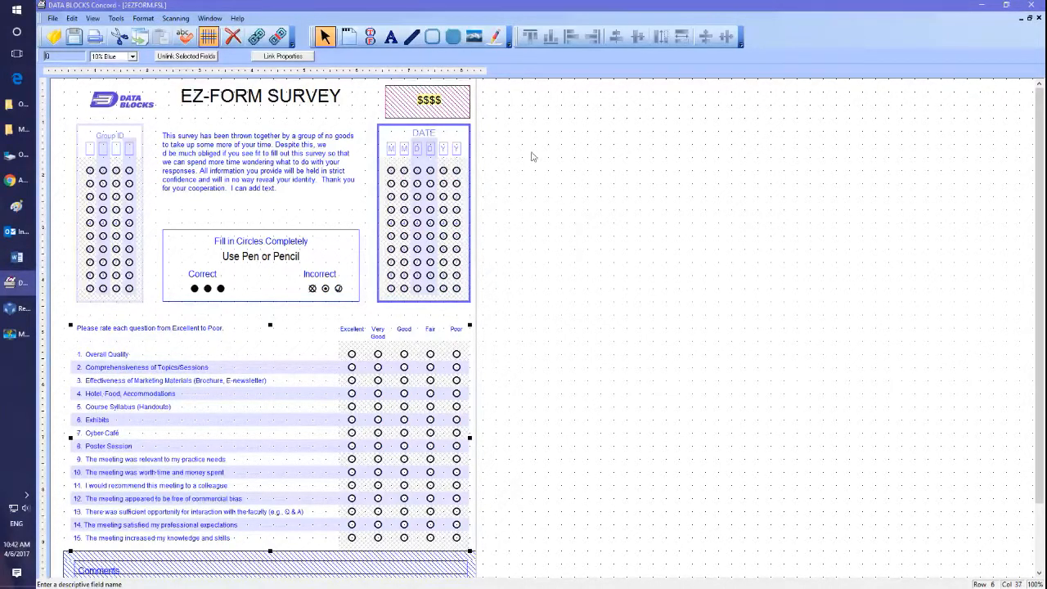
# Launch the Remark Office OMR Template Editor for the form's template and maximize its window
pyautogui.click(175, 18)
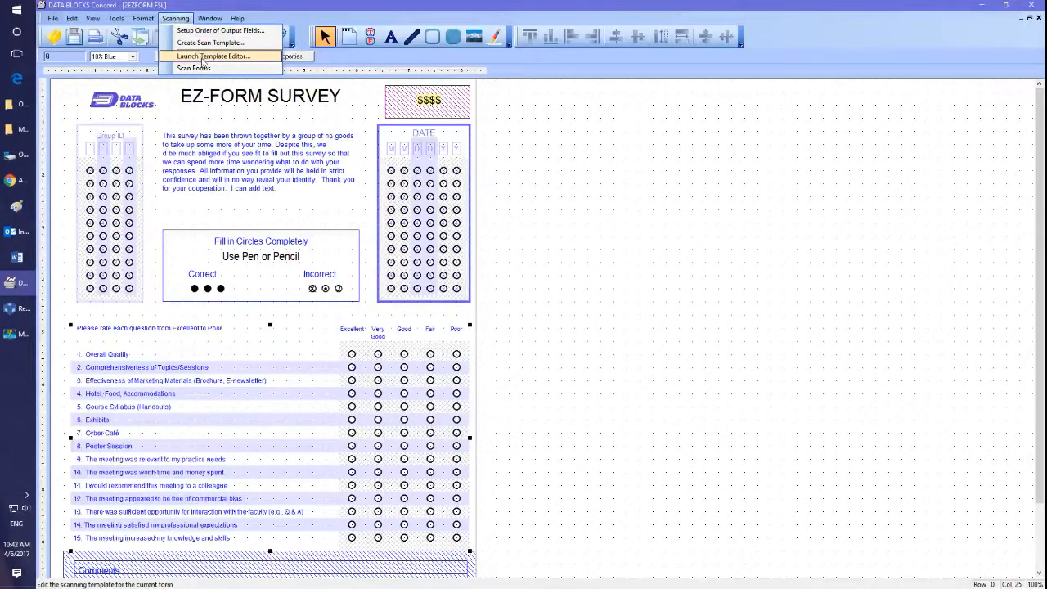
pyautogui.click(240, 58)
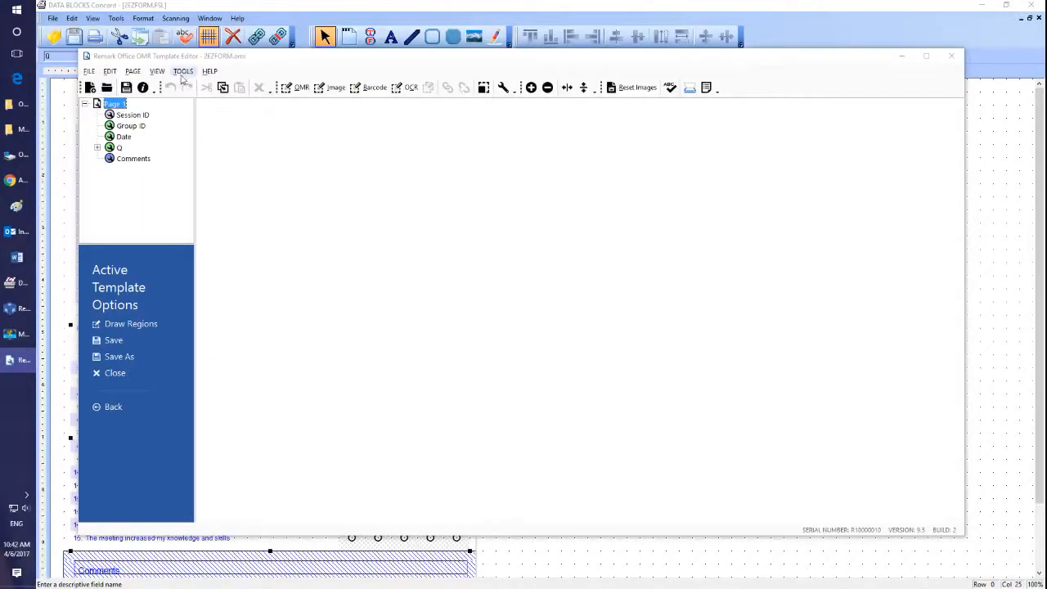
pyautogui.click(926, 57)
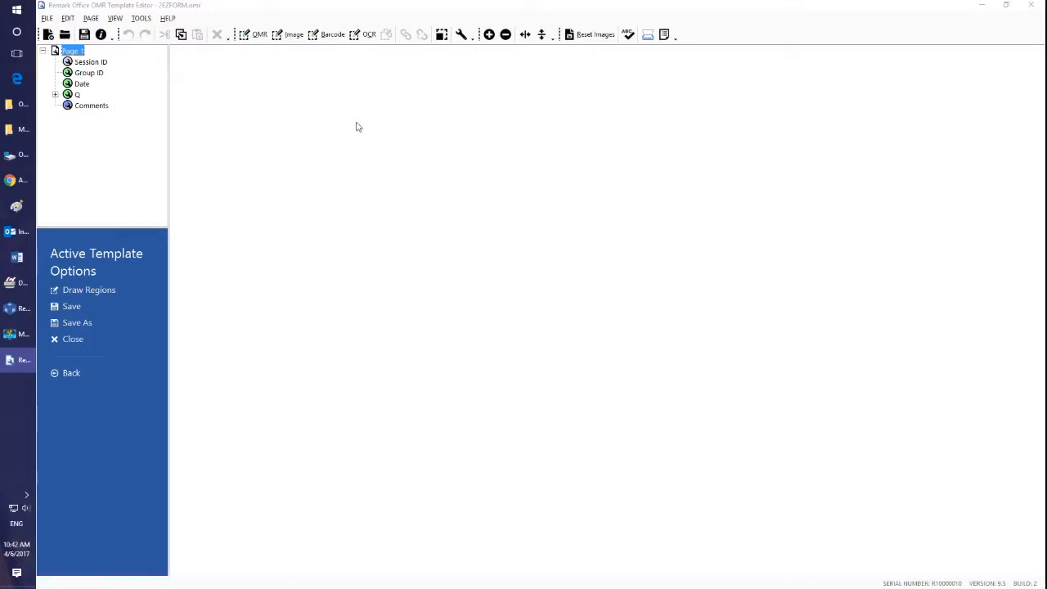
# Reset the template's page image by scanning an unmarked form, and run auto alignment on the regions
pyautogui.click(140, 18)
pyautogui.click(155, 31)
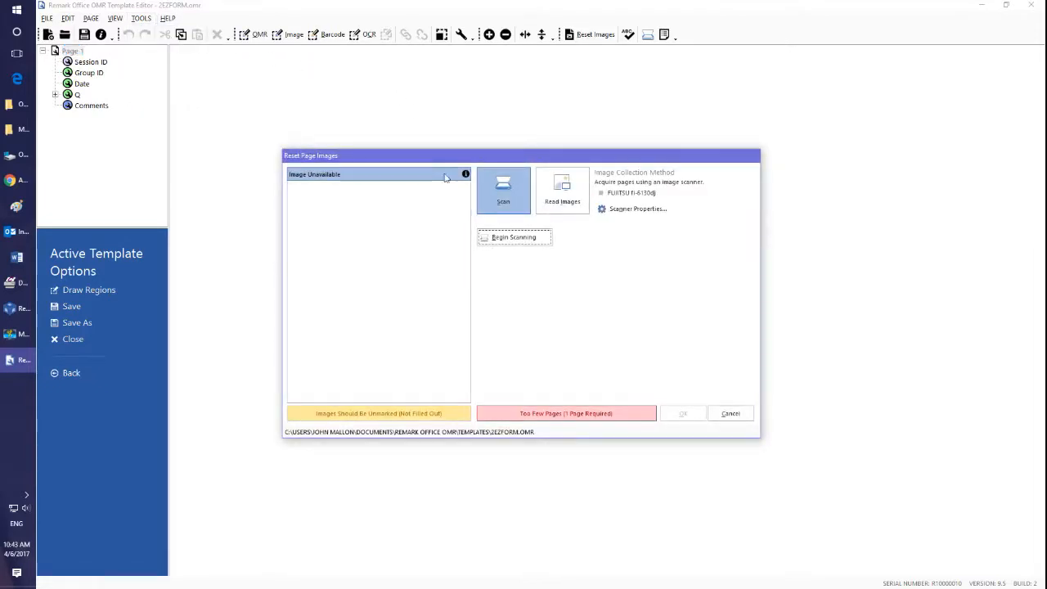
pyautogui.click(503, 195)
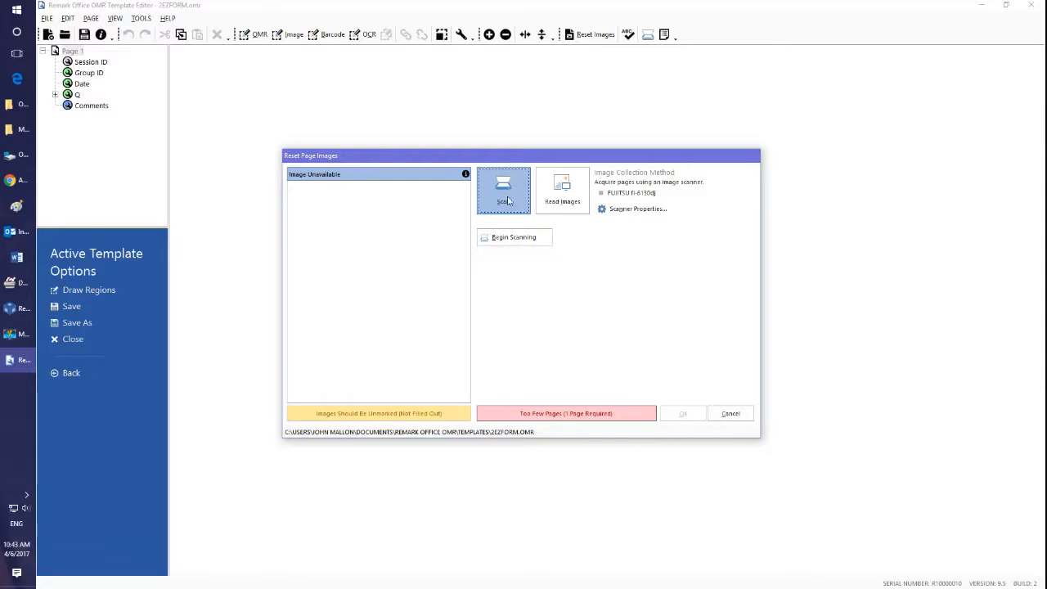
pyautogui.click(522, 239)
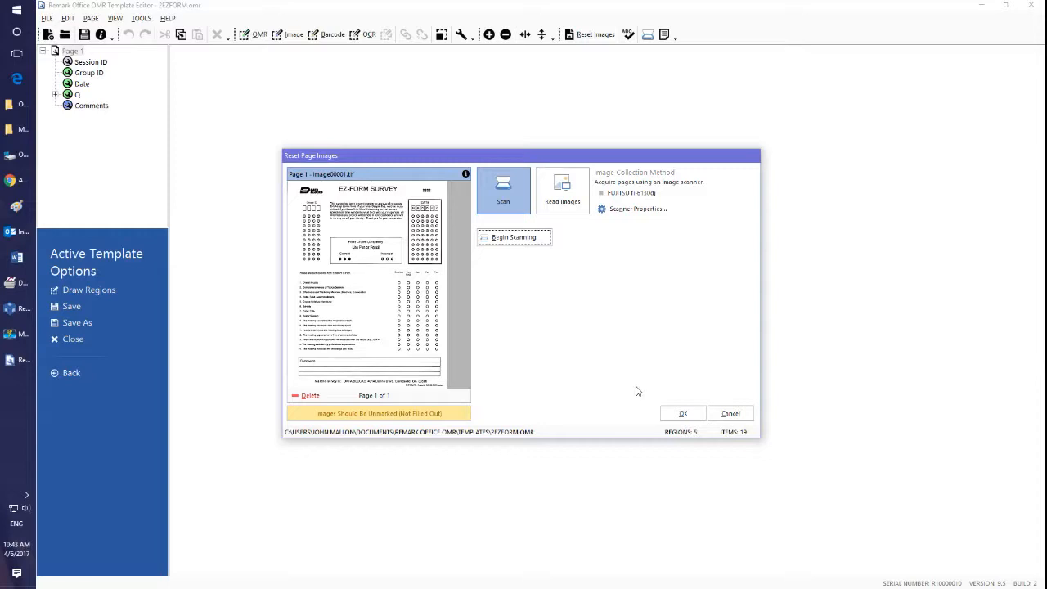
pyautogui.click(677, 414)
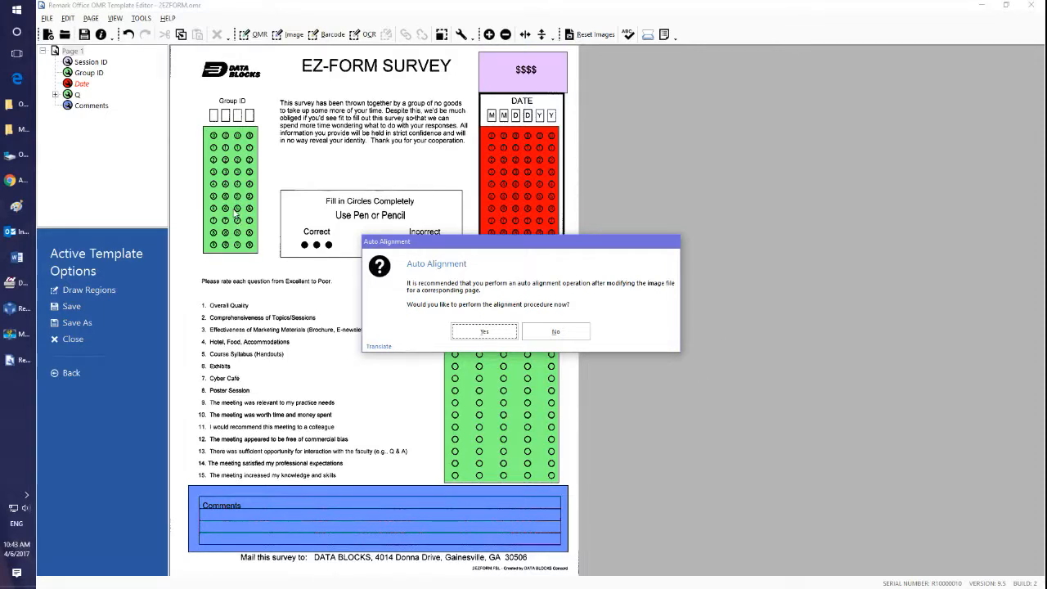
pyautogui.click(485, 334)
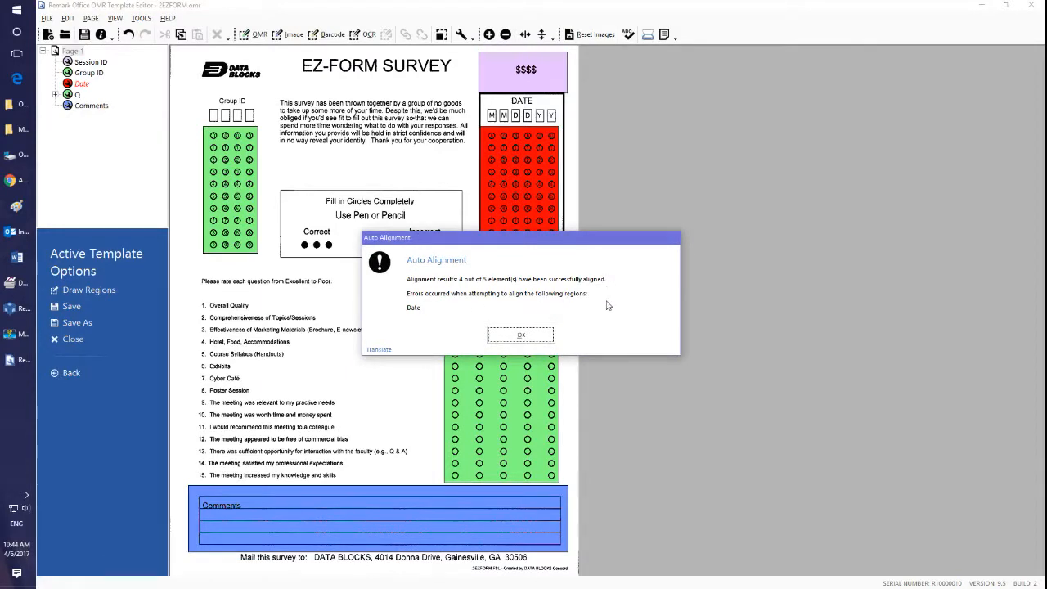
pyautogui.click(527, 335)
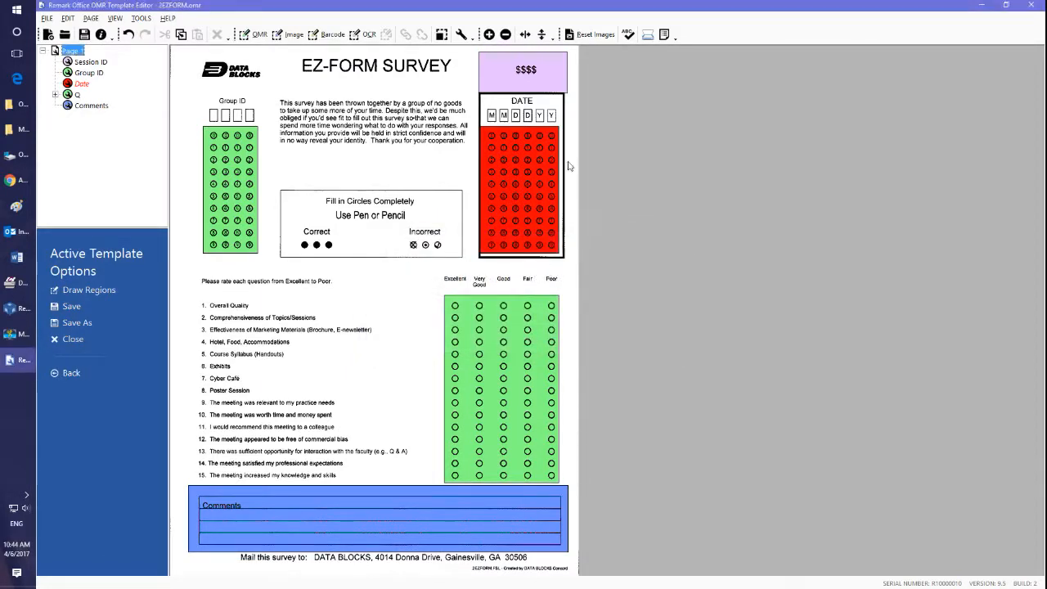
# Shift the Date region slightly so it covers all the date bubbles without its borders touching any marks
pyautogui.moveTo(548, 234)
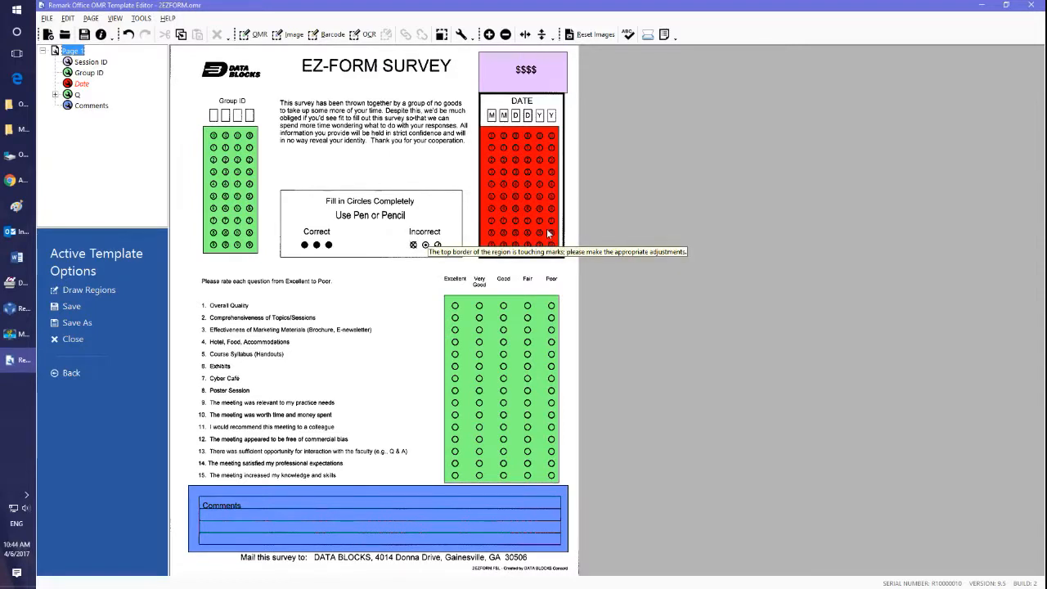
pyautogui.click(485, 175)
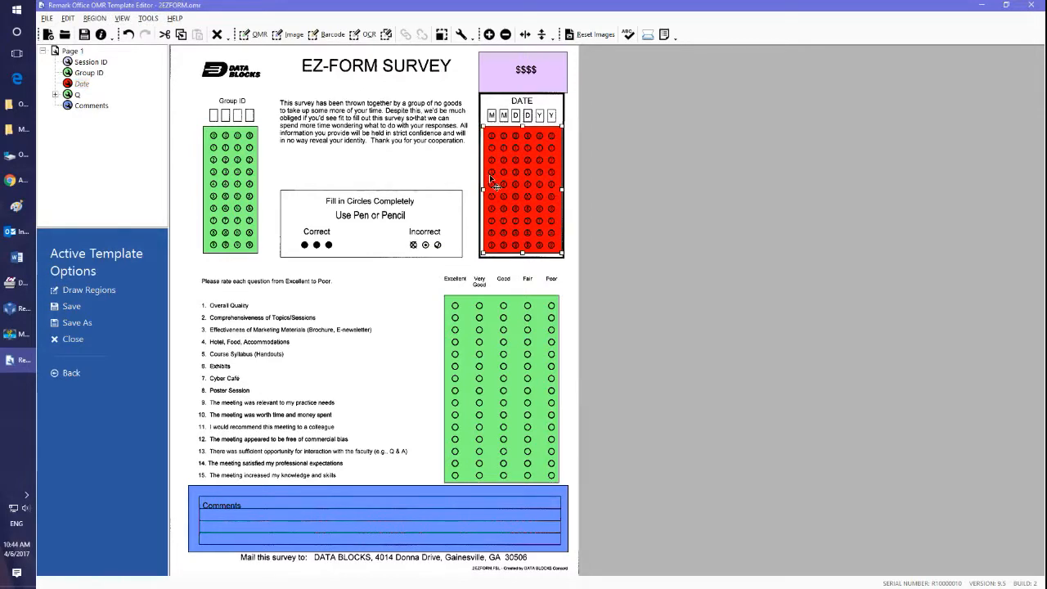
pyautogui.moveTo(527, 180); pyautogui.dragTo(528, 182)
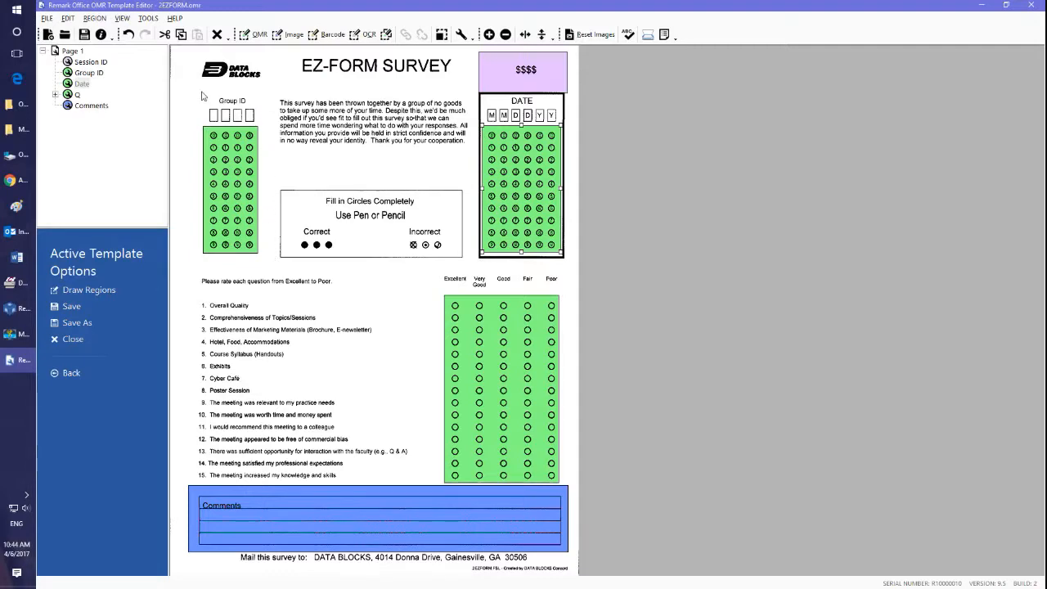
pyautogui.click(24, 283)
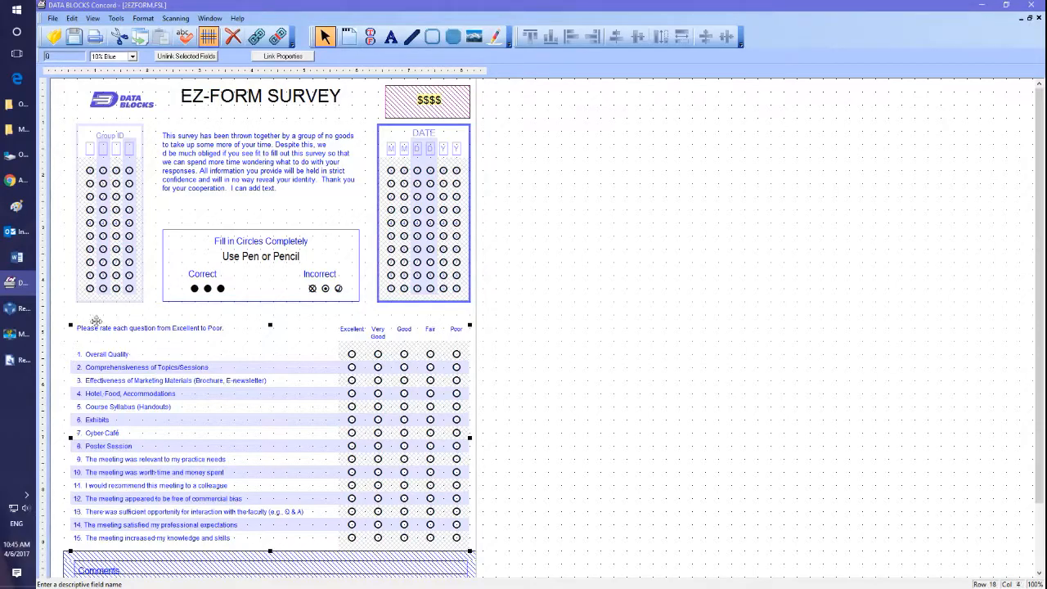
pyautogui.click(23, 362)
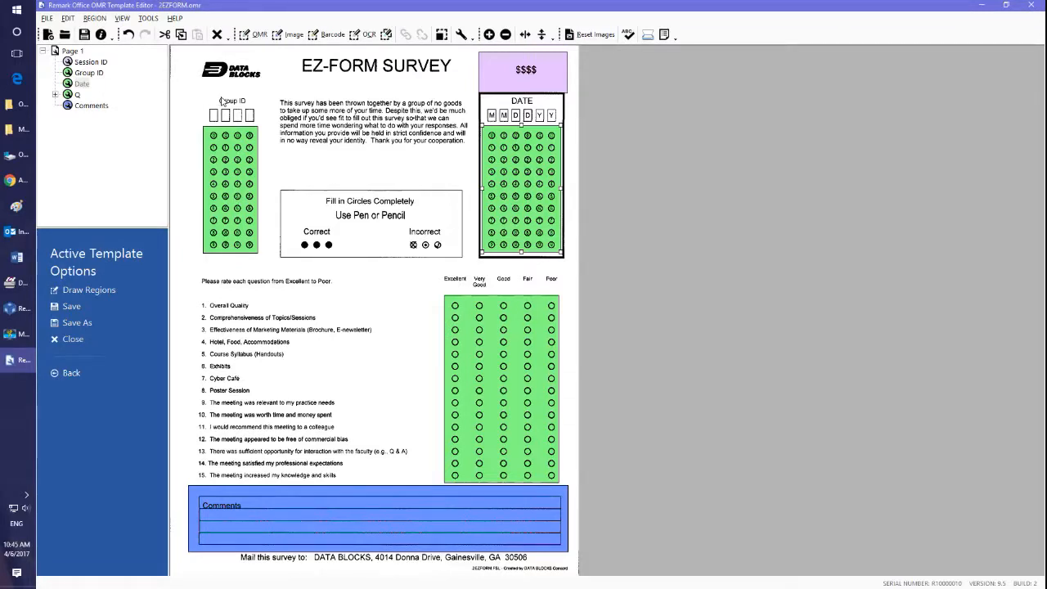
# Tighten the Session ID region around the $$$$ text and shift the Comments region slightly to the right over its box
pyautogui.click(503, 78)
pyautogui.moveTo(522, 89); pyautogui.dragTo(503, 78)
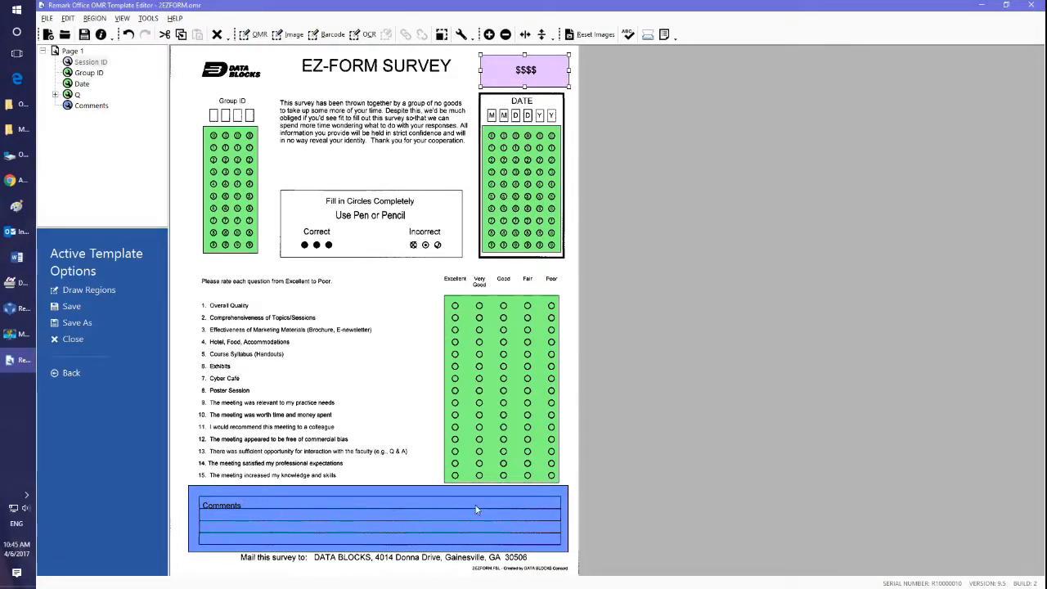
pyautogui.moveTo(564, 516); pyautogui.dragTo(574, 520)
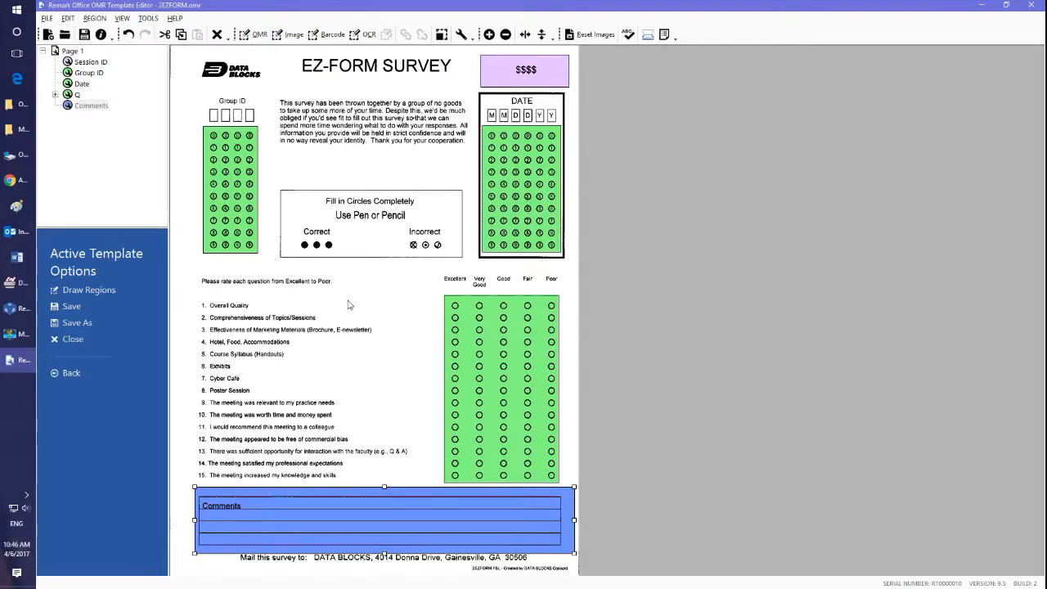
# Save the 2EZFORM.omr template and close the template editor
pyautogui.click(84, 36)
pyautogui.click(1031, 5)
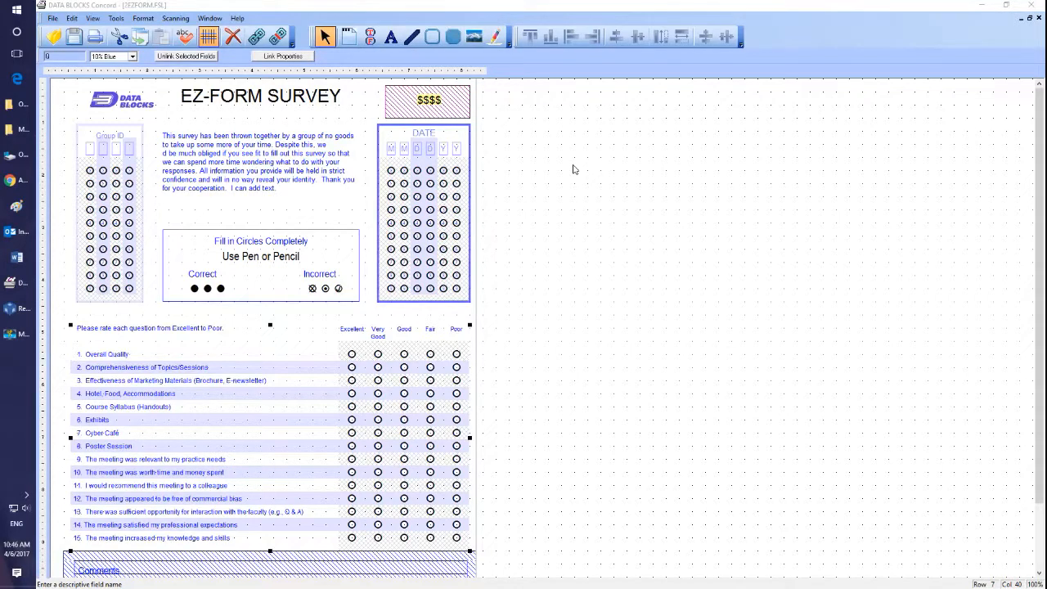
pyautogui.click(176, 18)
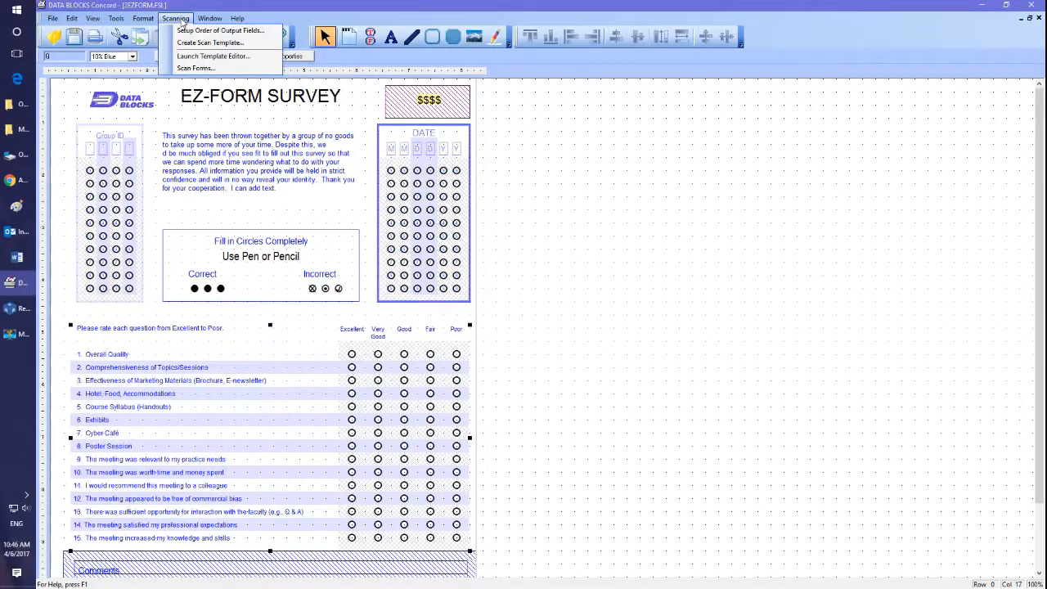
pyautogui.click(17, 11)
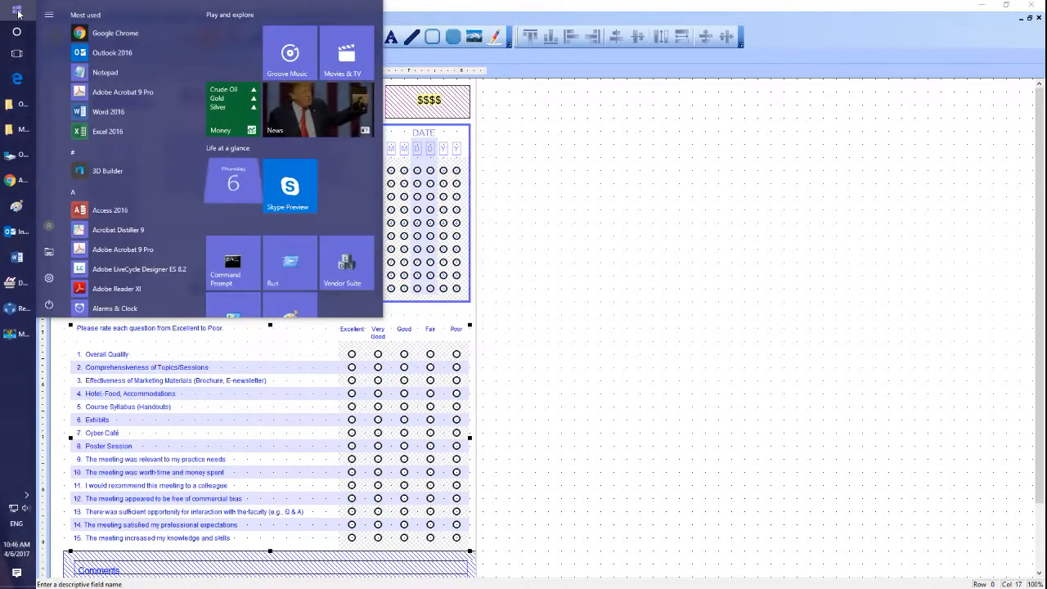
pyautogui.click(552, 90)
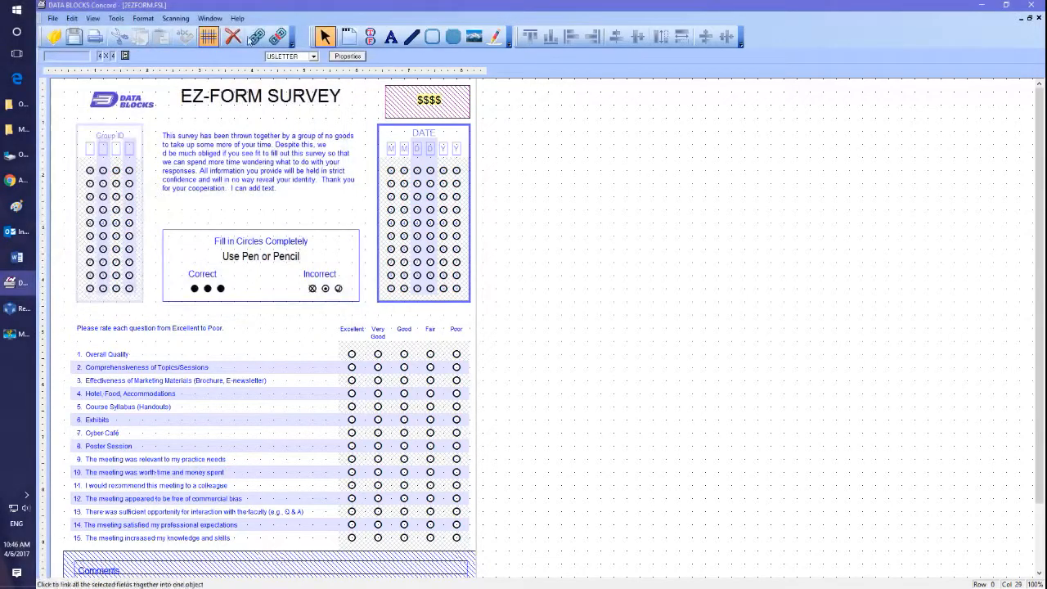
pyautogui.click(207, 22)
pyautogui.click(177, 23)
pyautogui.click(178, 23)
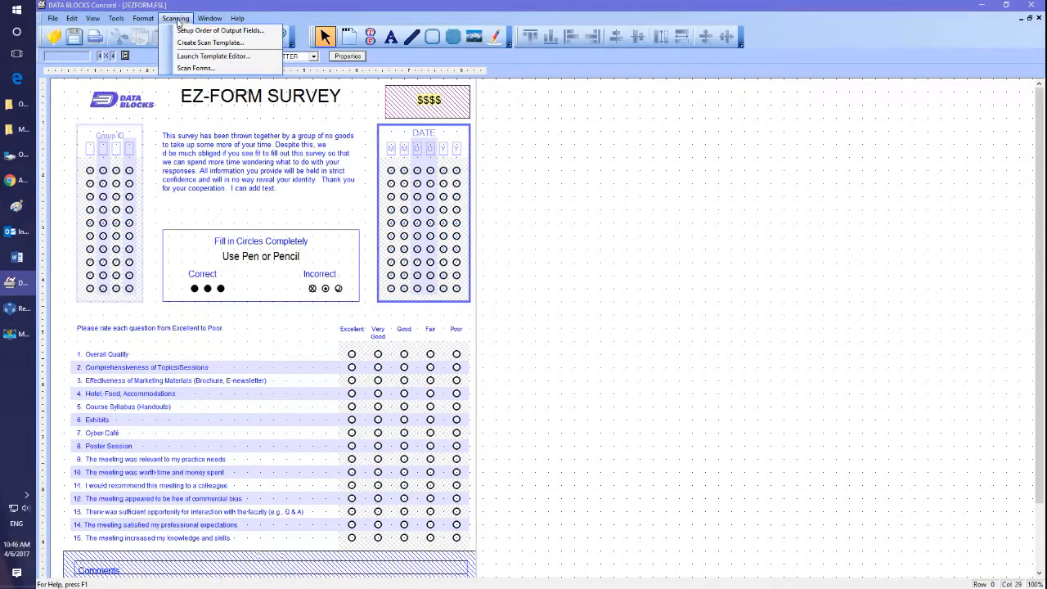
# Launch form scanning in Remark Office OMR Data Center, quick-scan the completed survey forms, and end the scan session without scanning more pages
pyautogui.click(200, 69)
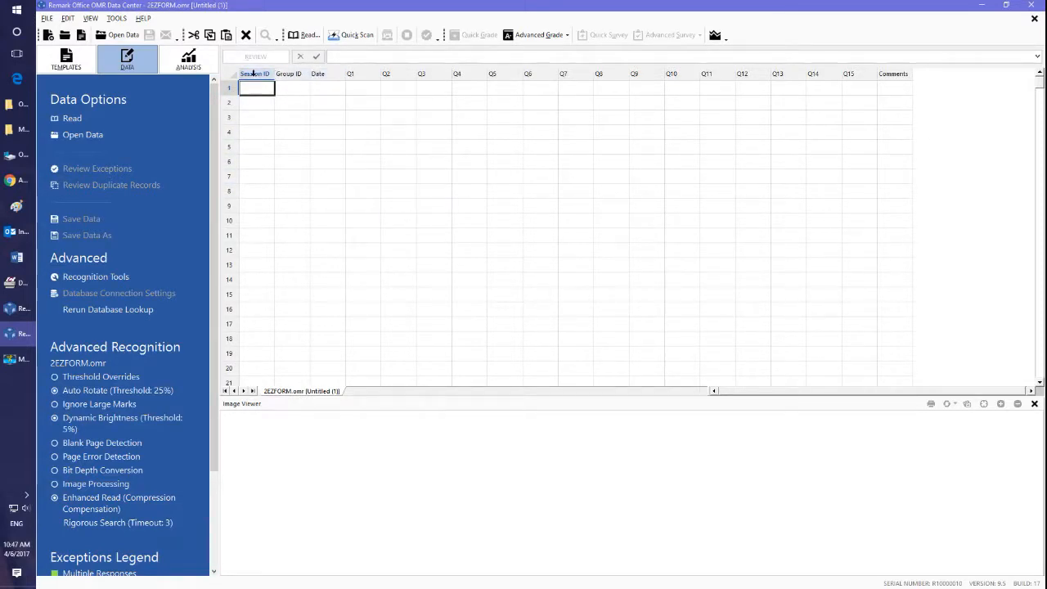
pyautogui.moveTo(253, 75)
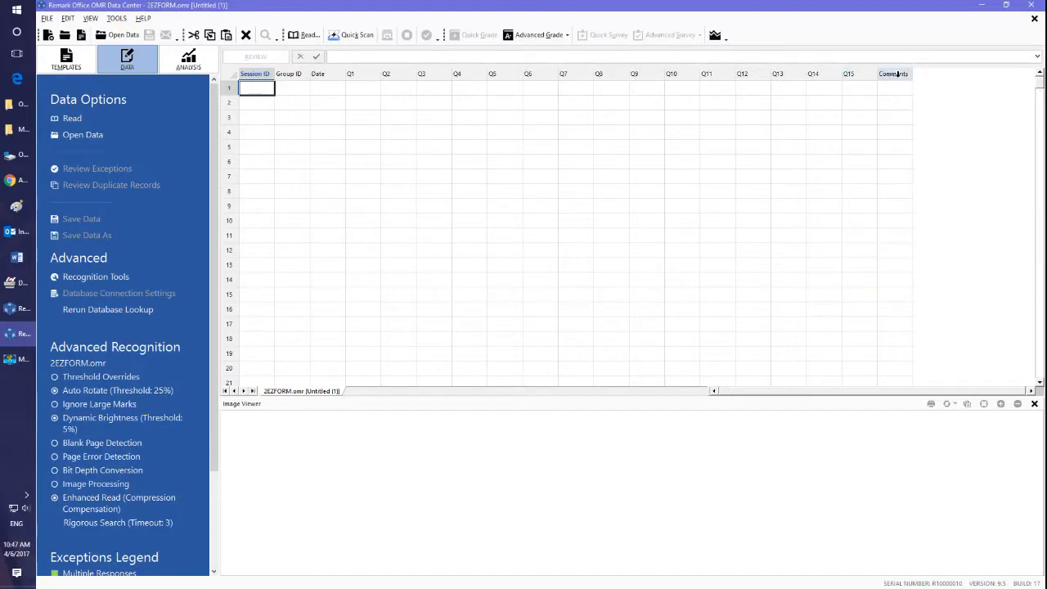
pyautogui.moveTo(896, 75)
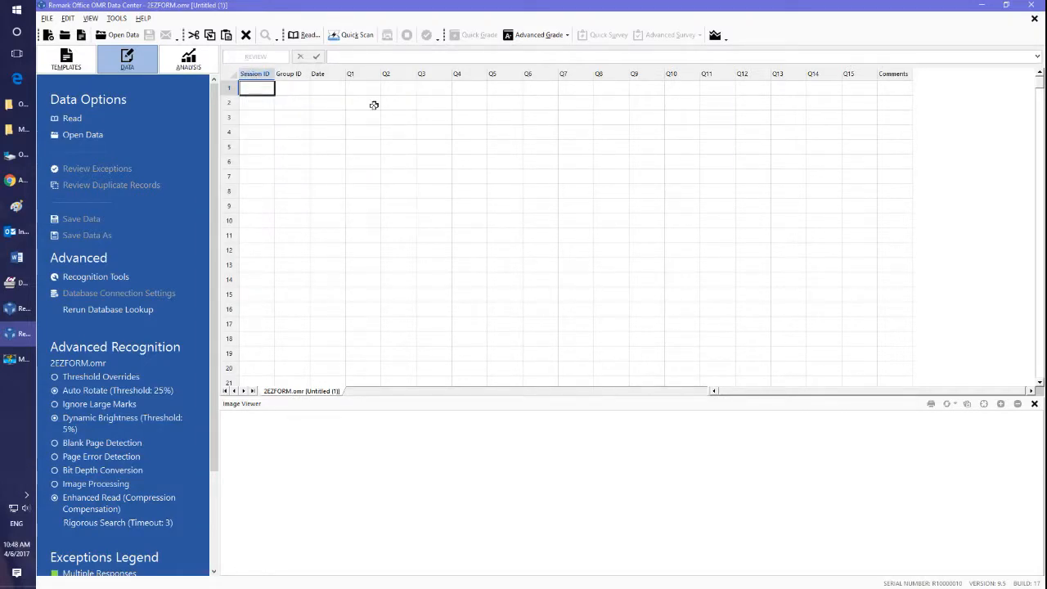
pyautogui.click(357, 36)
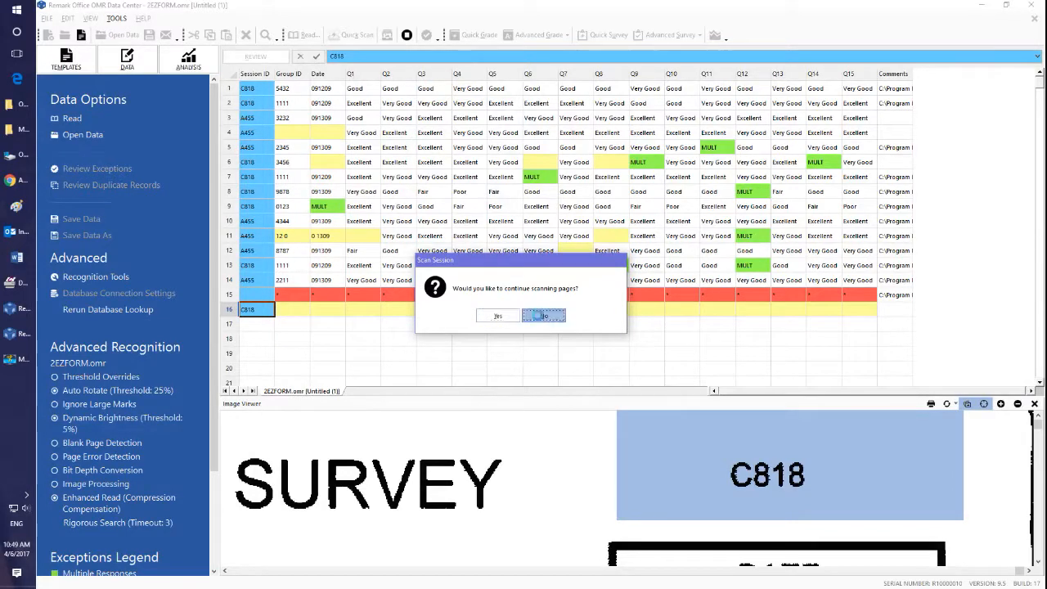
pyautogui.click(531, 317)
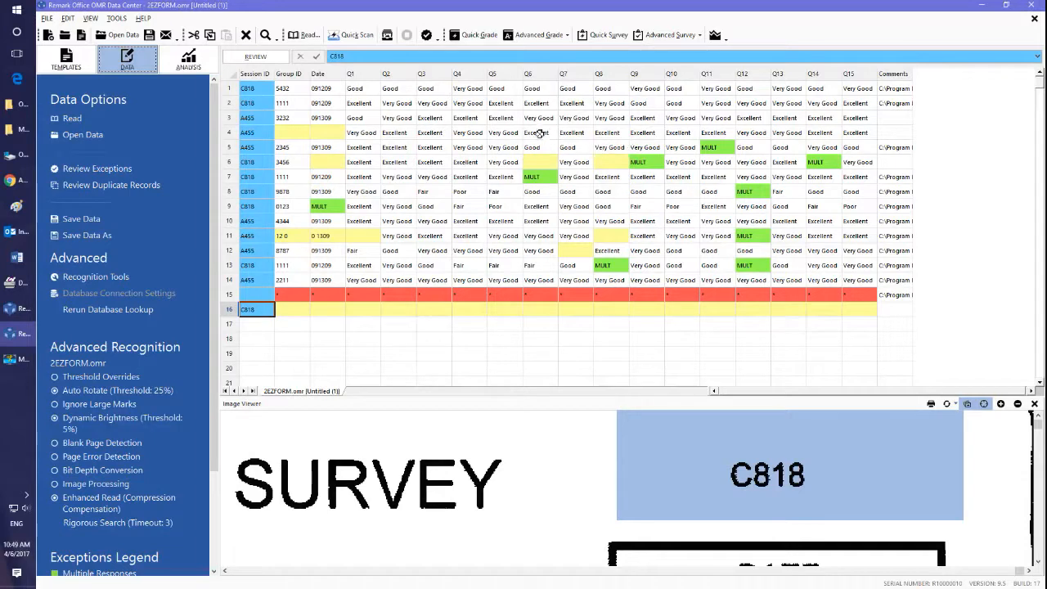
# Save the scanned data in the A Projects folder as "EZ Form Test Data" in Remark Extended (*.RMX) format
pyautogui.click(149, 36)
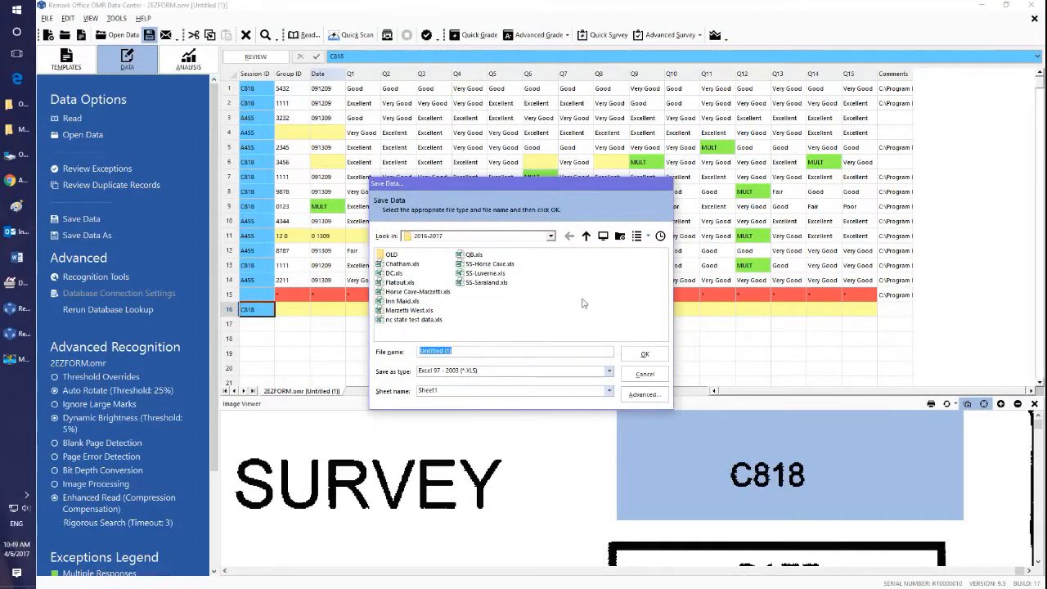
pyautogui.click(585, 236)
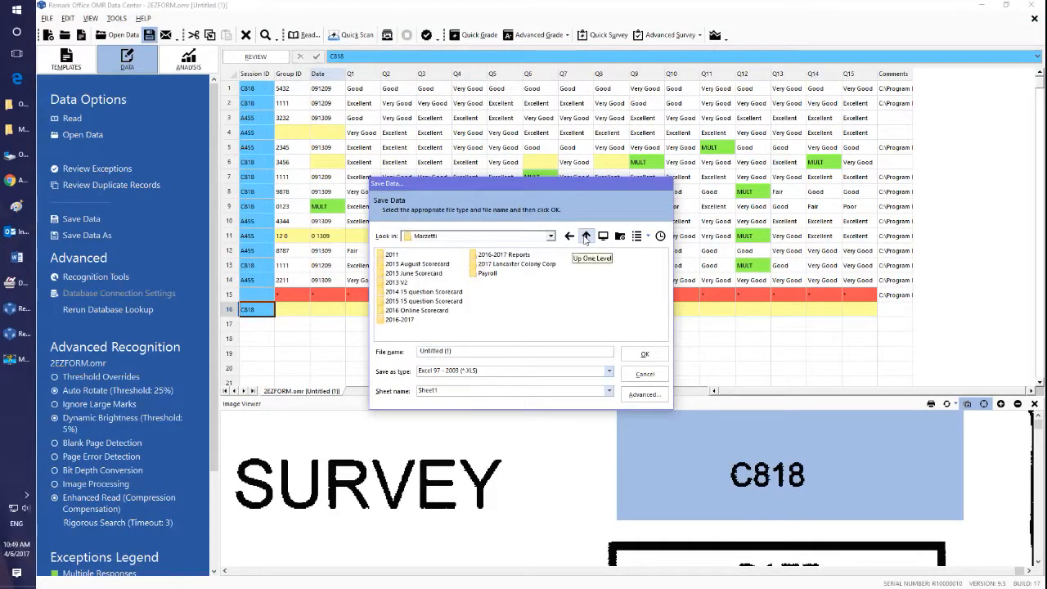
pyautogui.click(584, 236)
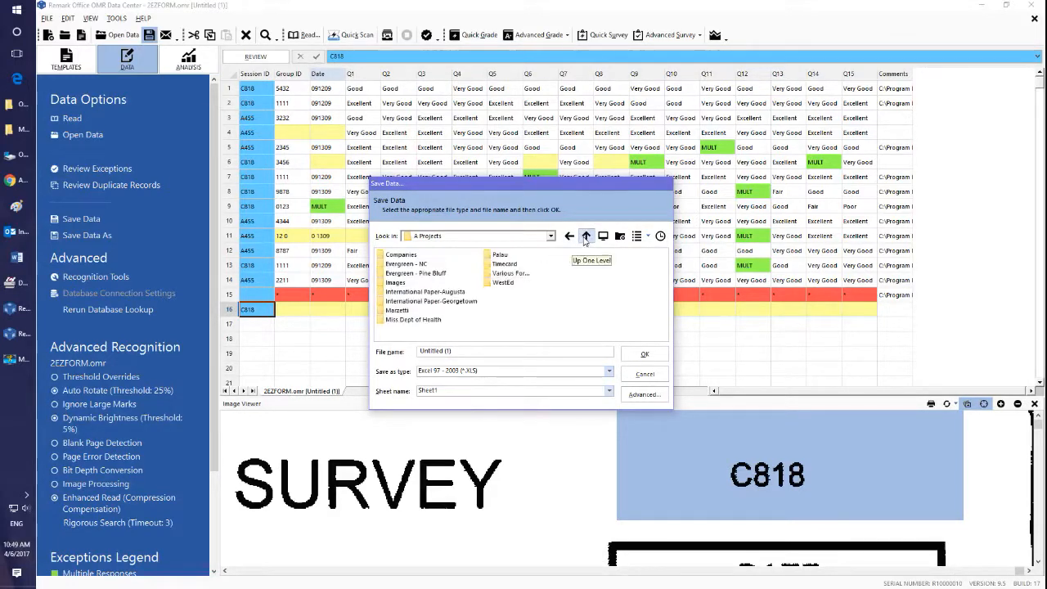
pyautogui.click(608, 371)
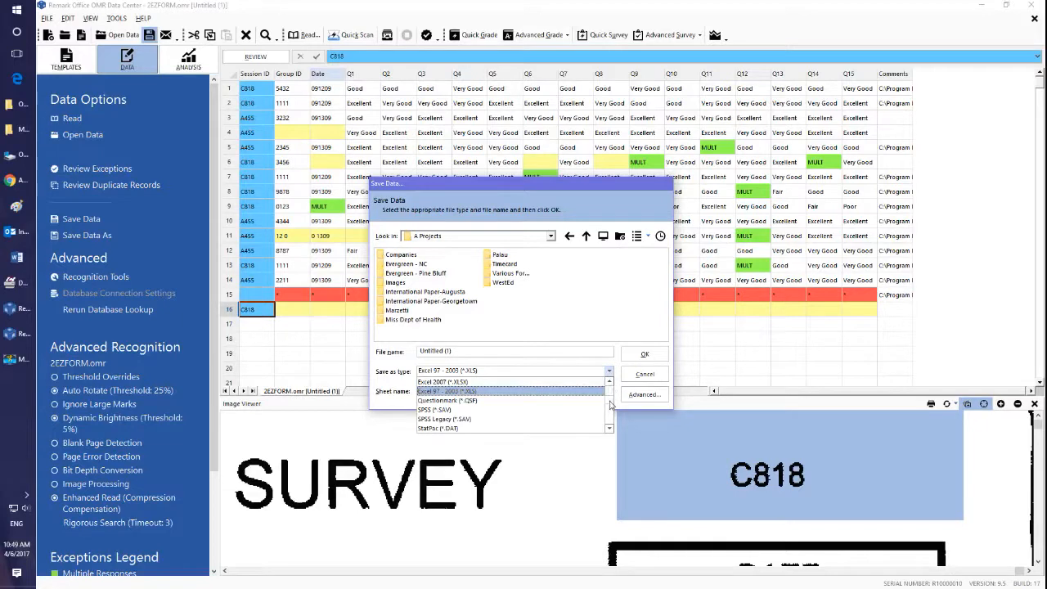
pyautogui.click(580, 390)
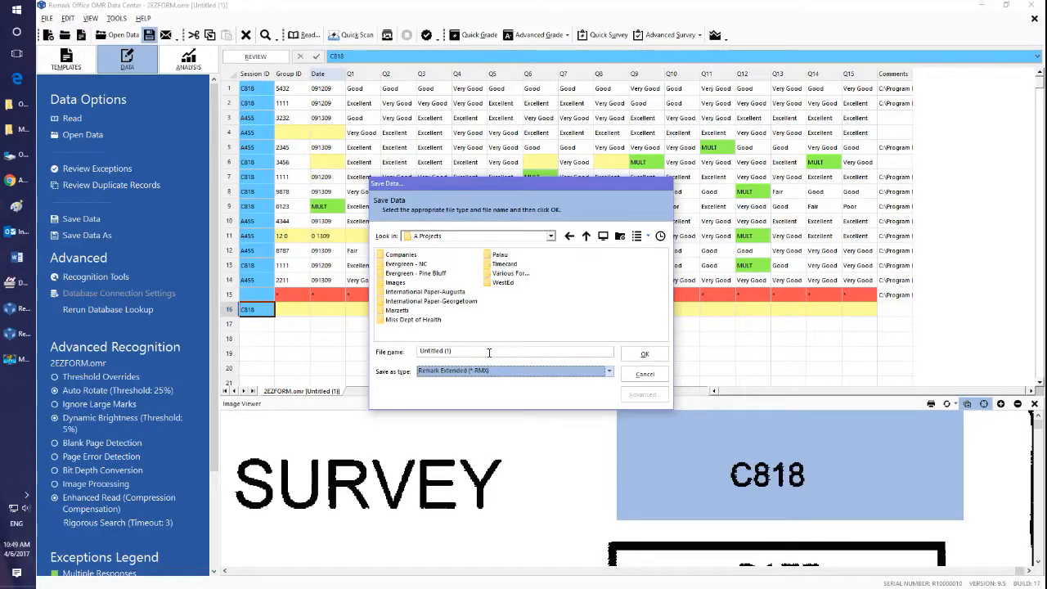
pyautogui.moveTo(489, 353); pyautogui.dragTo(393, 352)
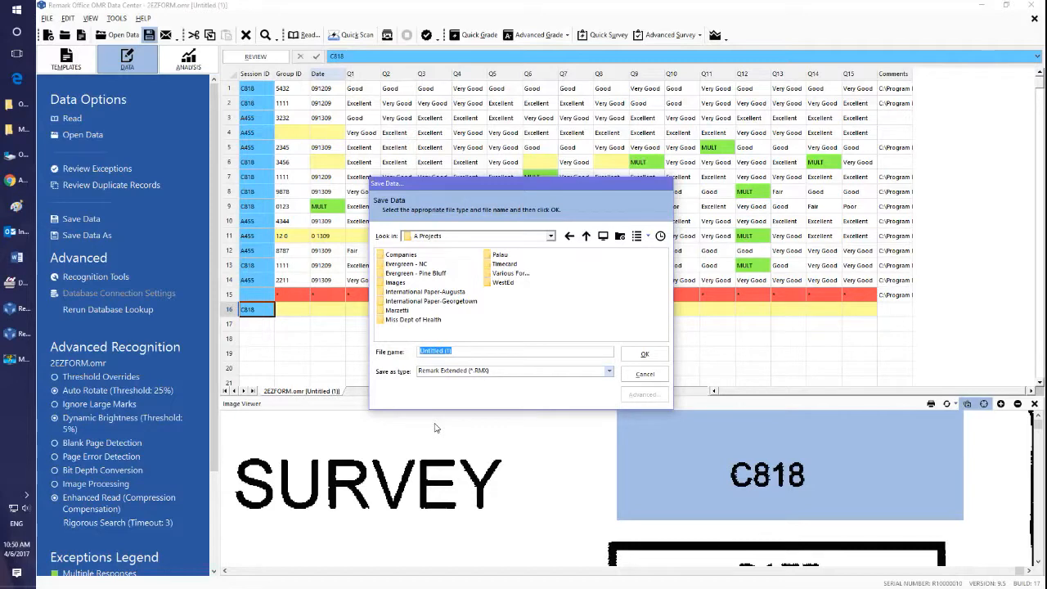
pyautogui.write('EZ Form Test Data')
pyautogui.press('Return')
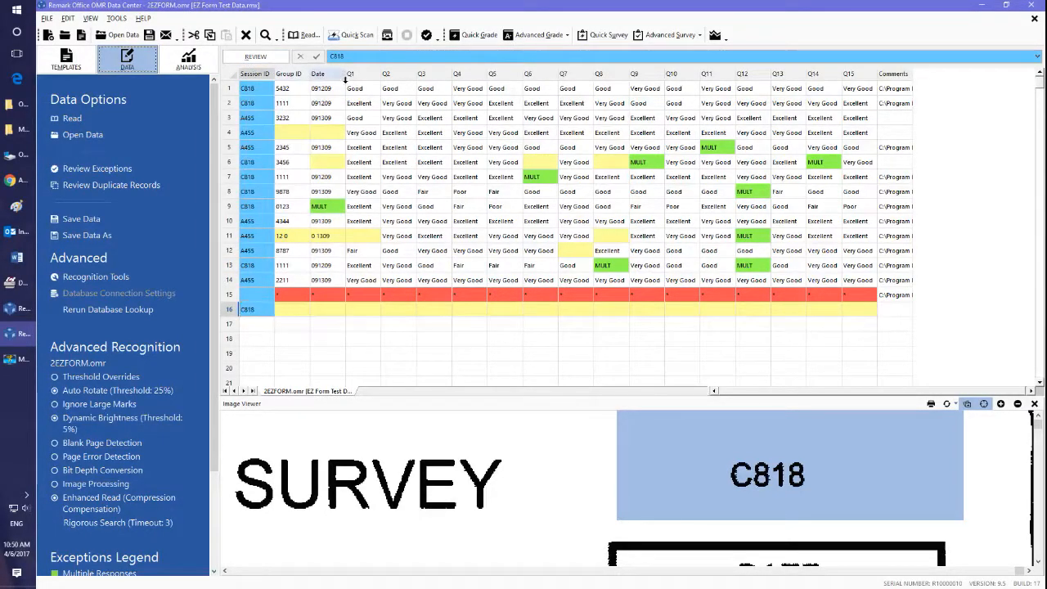
# Review the exceptions color legend and compare the Q2 response in row 11 with its scanned image
pyautogui.moveTo(345, 82)
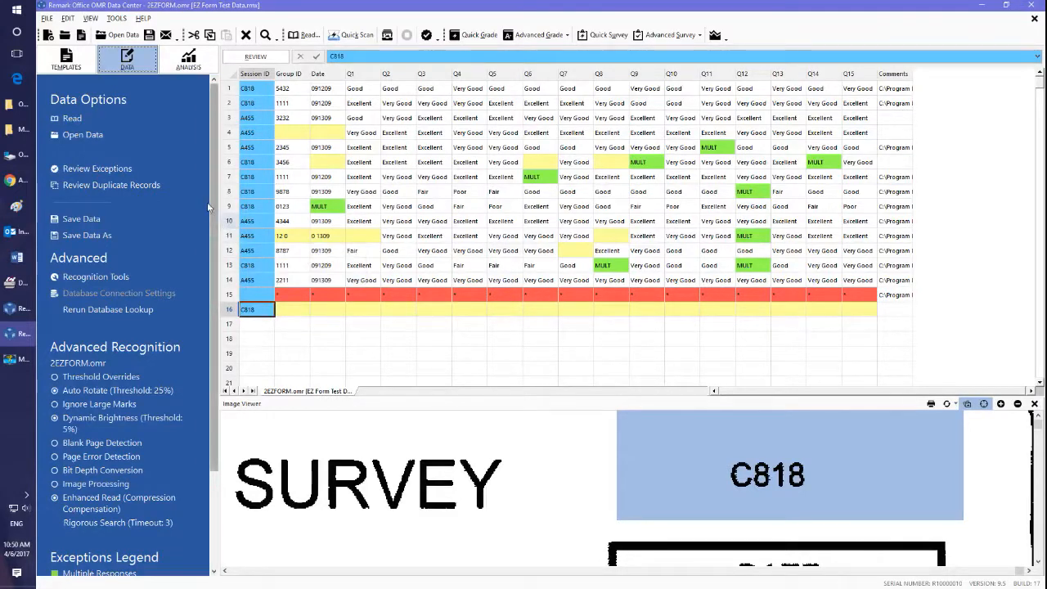
pyautogui.scroll(-3, 197, 279)
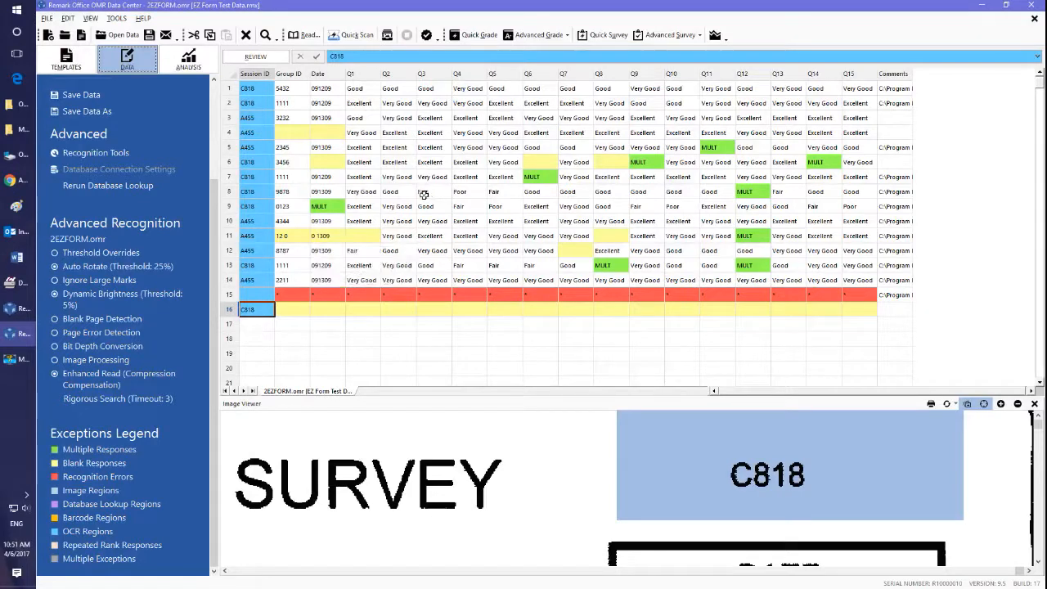
pyautogui.click(394, 236)
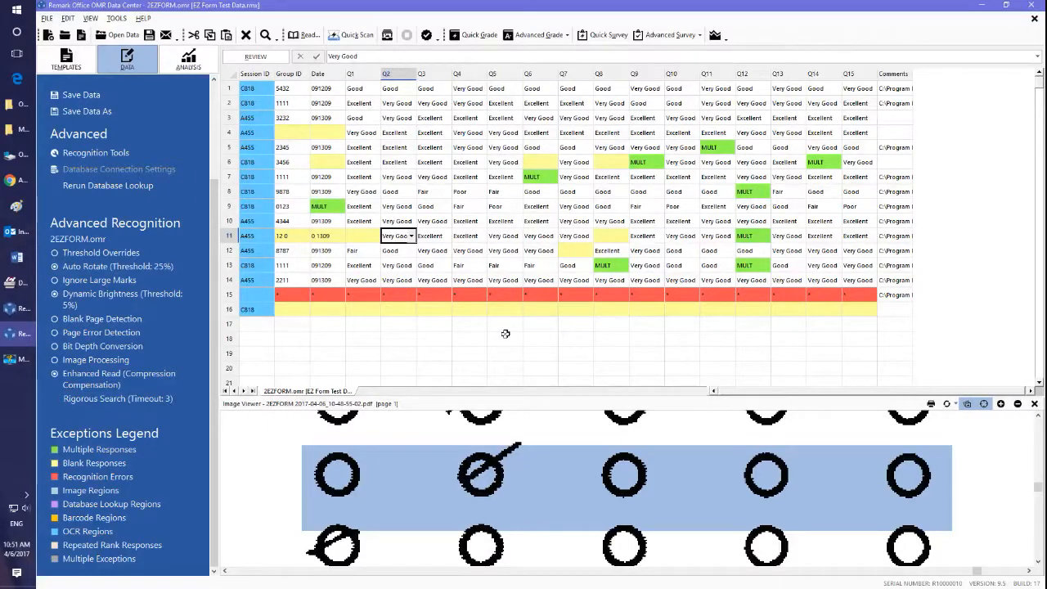
# Check the recognition-error cells in row 15 against the scanned page, and delete that row
pyautogui.click(292, 296)
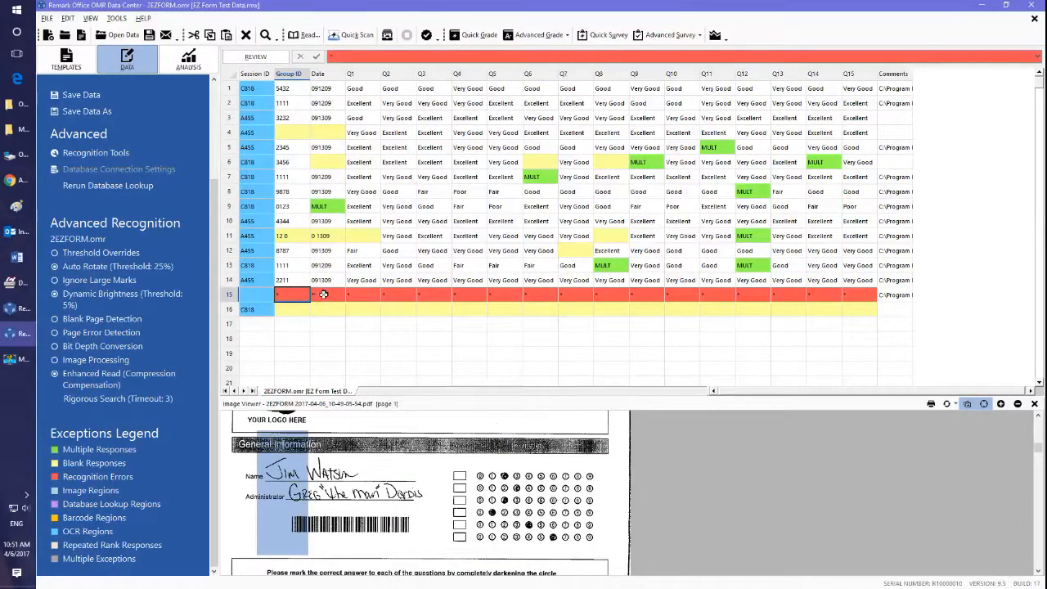
pyautogui.moveTo(325, 295)
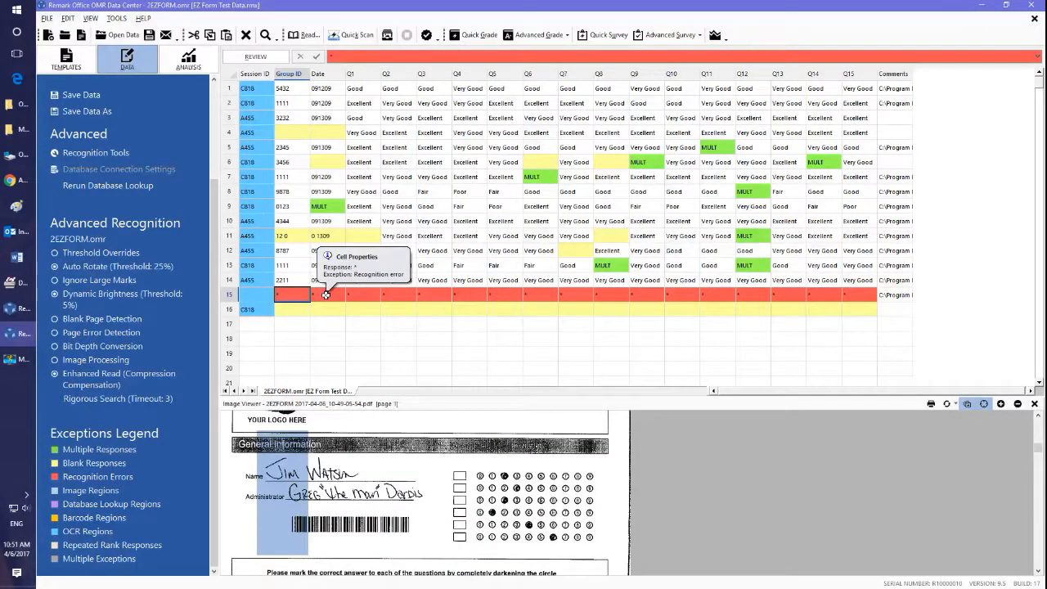
pyautogui.click(325, 295)
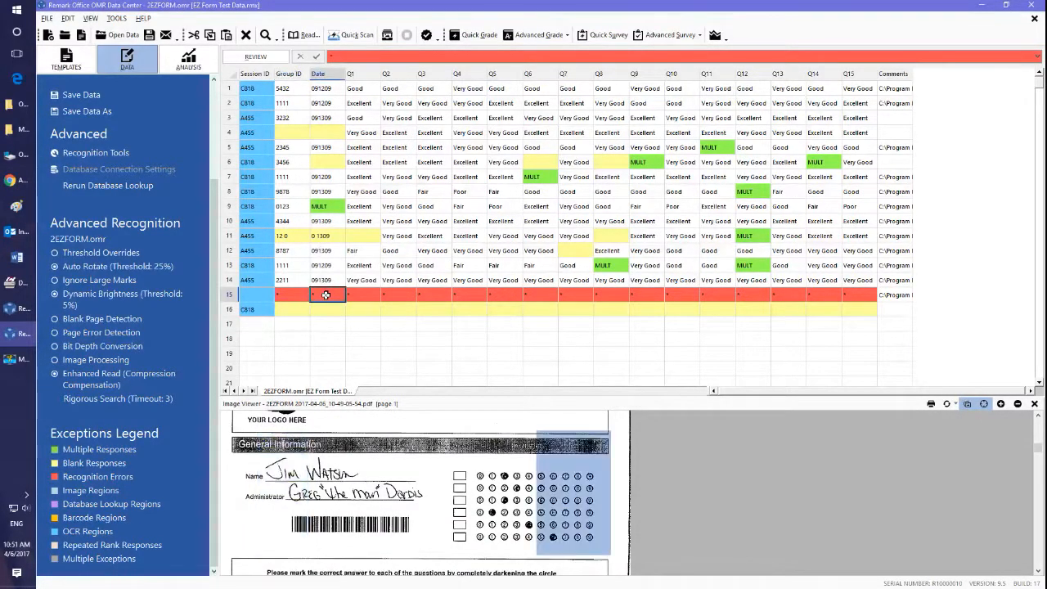
pyautogui.click(365, 295)
pyautogui.click(375, 294)
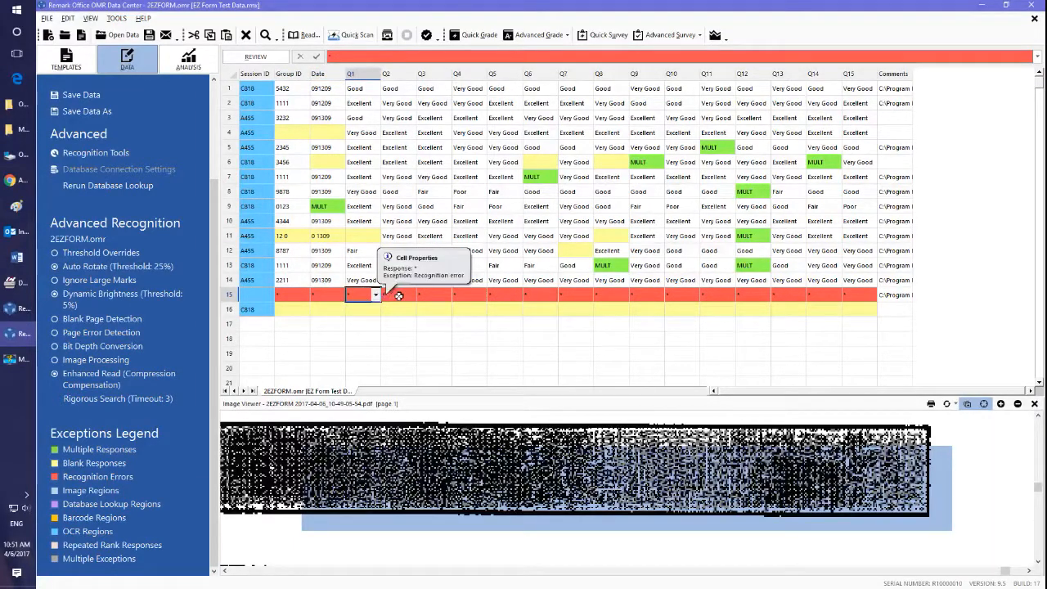
pyautogui.click(402, 295)
pyautogui.click(432, 294)
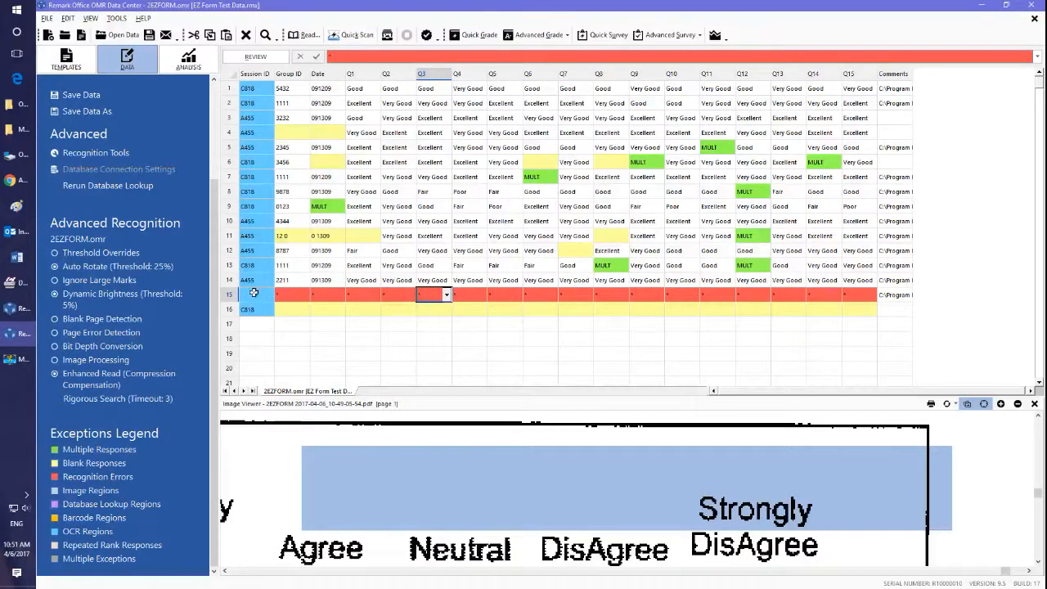
pyautogui.rightClick(228, 294)
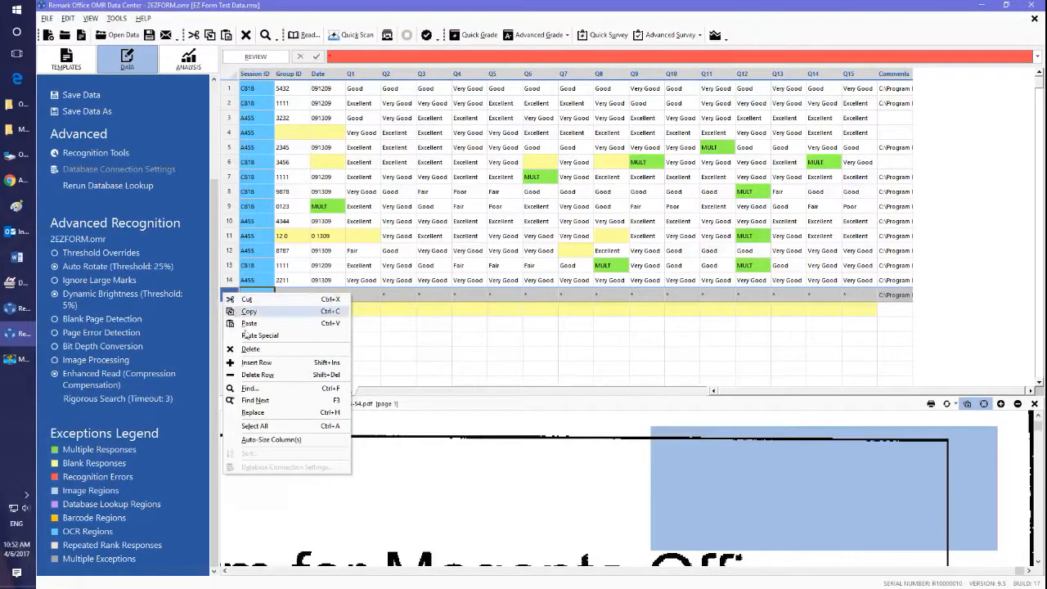
pyautogui.click(258, 375)
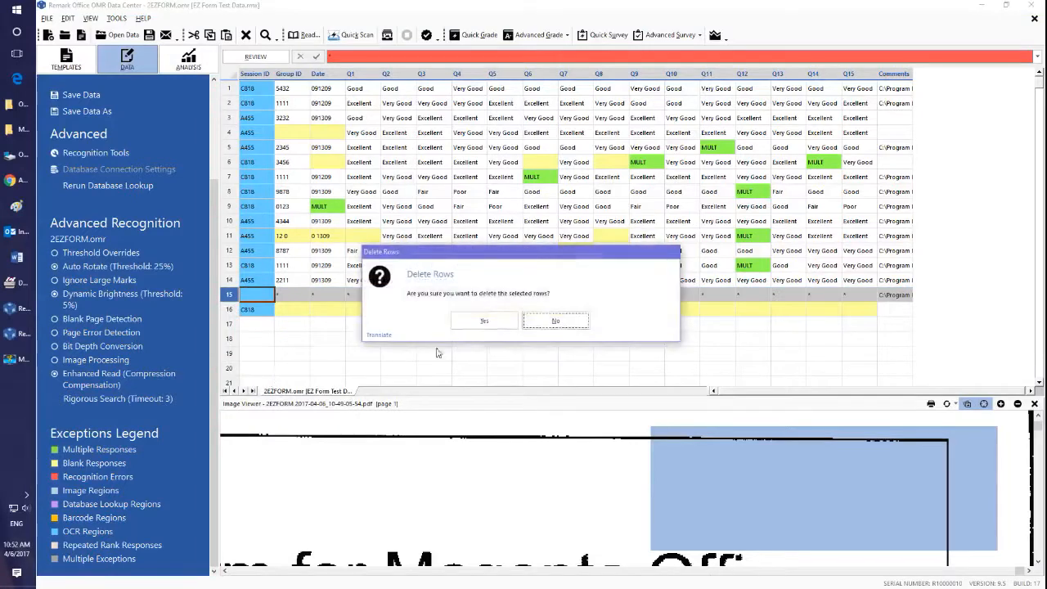
pyautogui.click(484, 321)
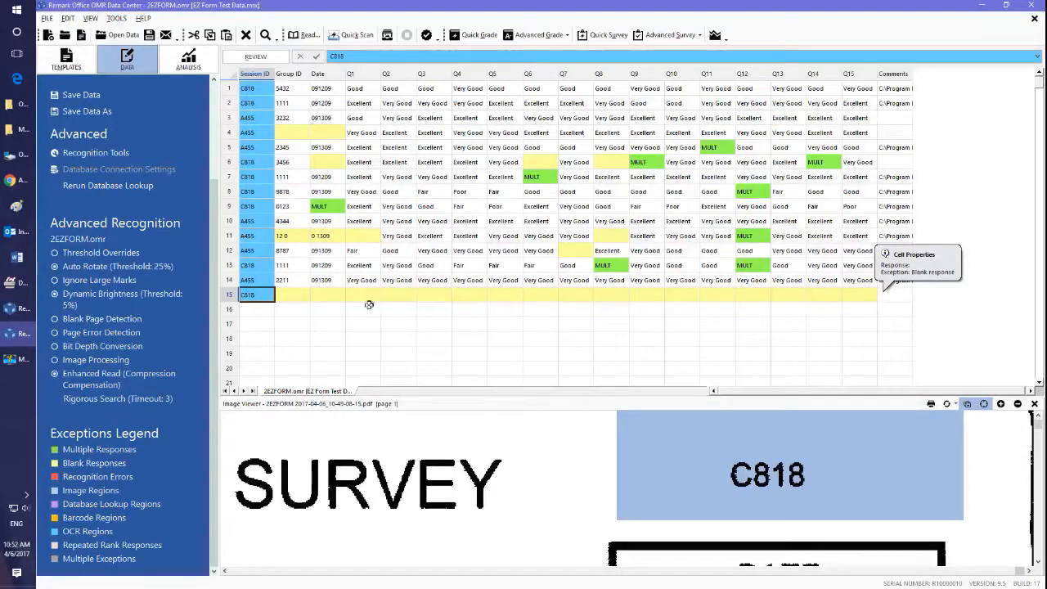
# Check the blank responses of the C818 record in row 15 against its form image, and delete the record
pyautogui.click(298, 298)
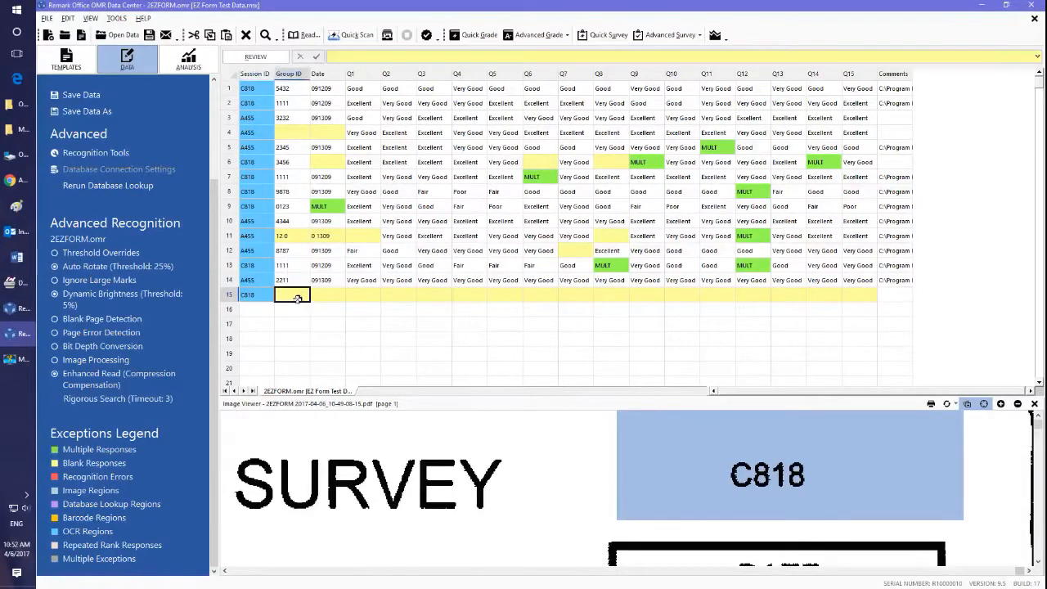
pyautogui.click(324, 296)
pyautogui.click(363, 296)
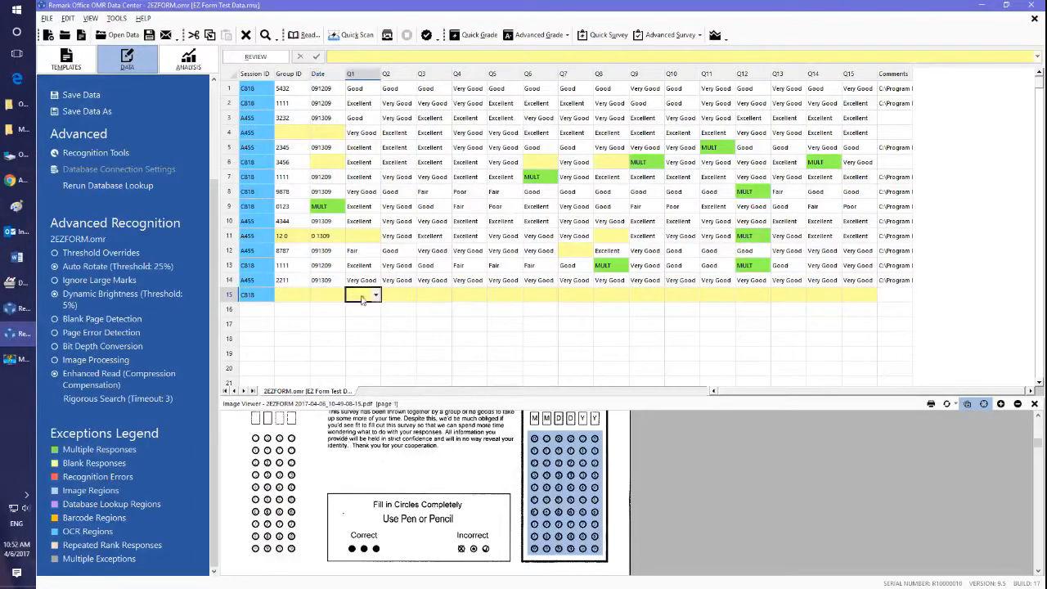
pyautogui.click(400, 296)
pyautogui.click(432, 296)
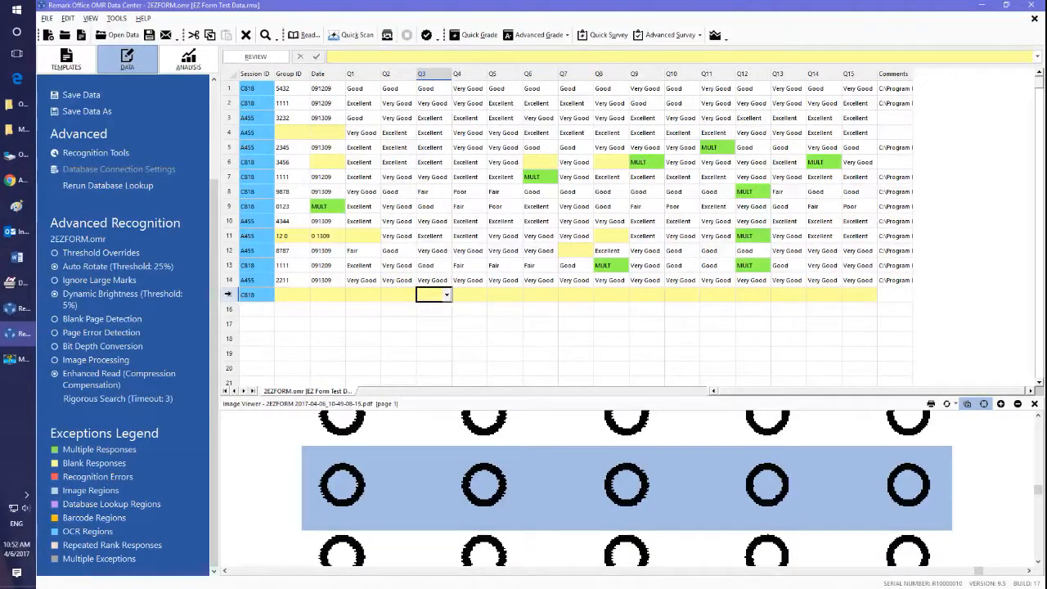
pyautogui.rightClick(225, 293)
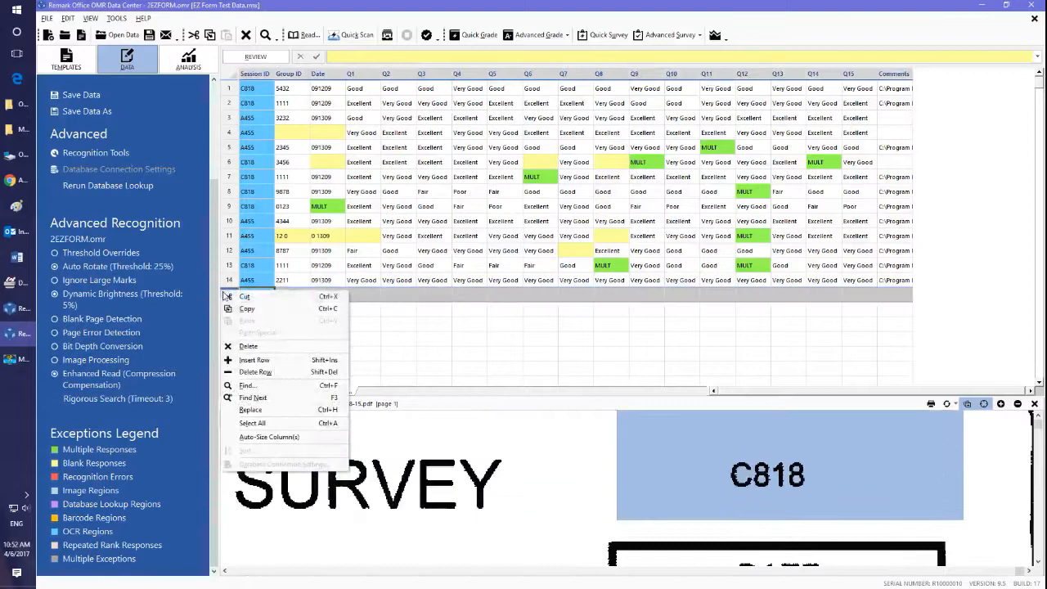
pyautogui.click(265, 374)
pyautogui.click(484, 319)
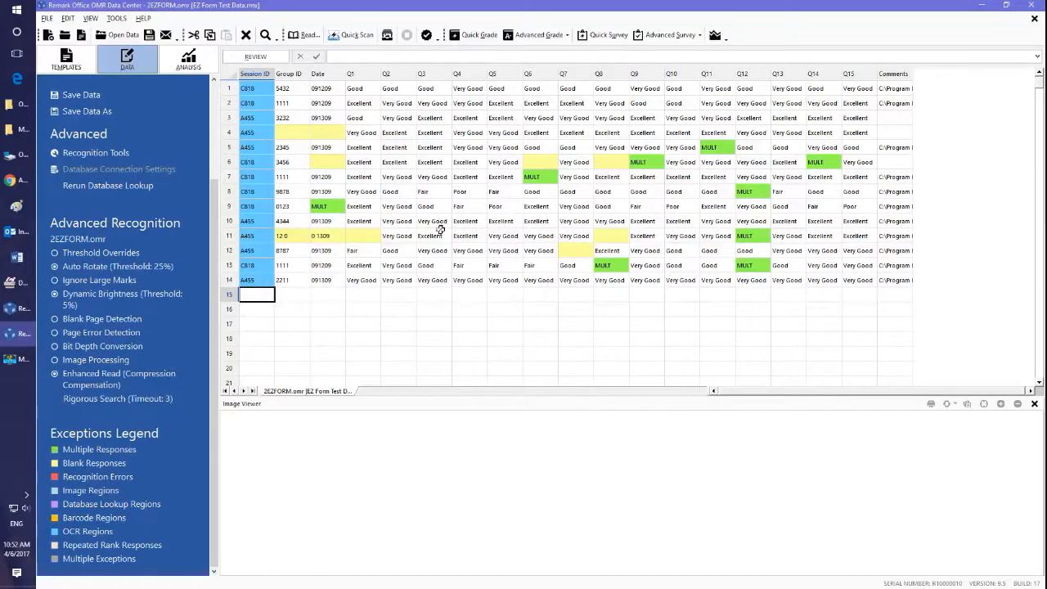
# Compare the blank Group ID and Date cells in row 4 and the blank Date in row 6 with their form images
pyautogui.click(294, 131)
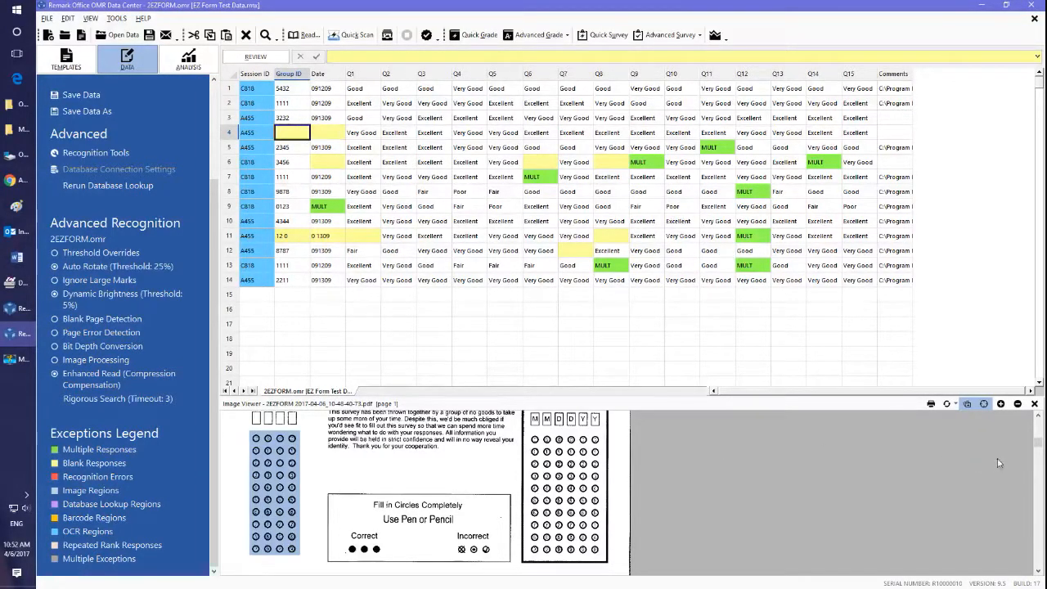
pyautogui.click(321, 130)
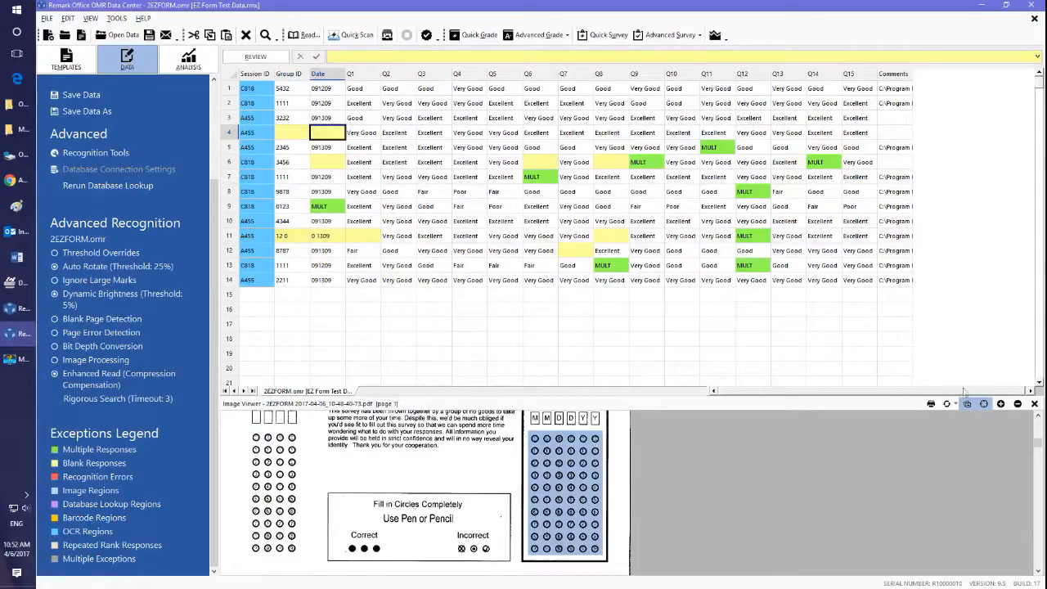
pyautogui.click(1038, 418)
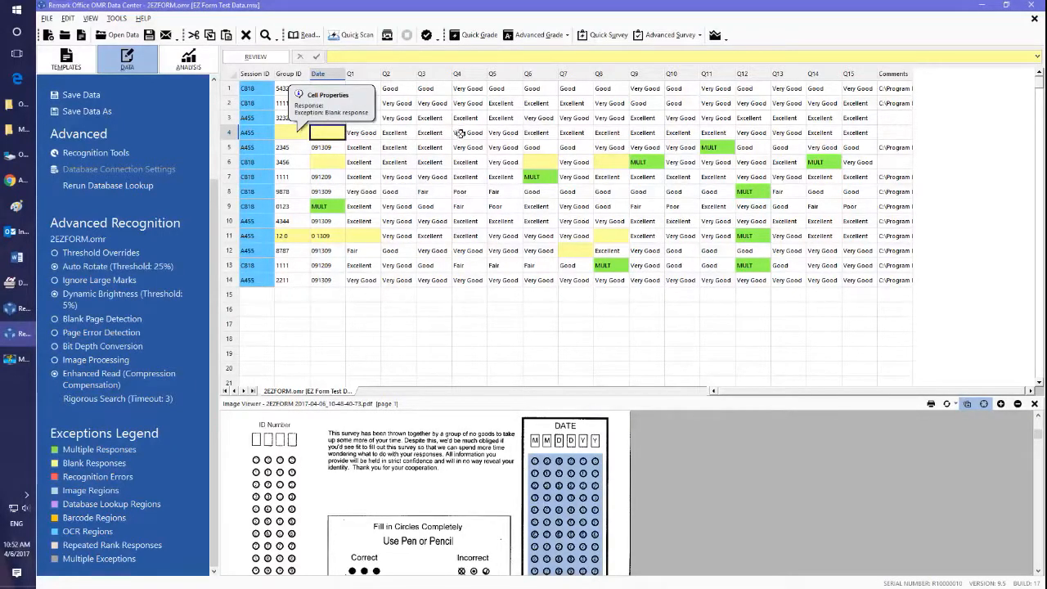
pyautogui.moveTo(327, 135)
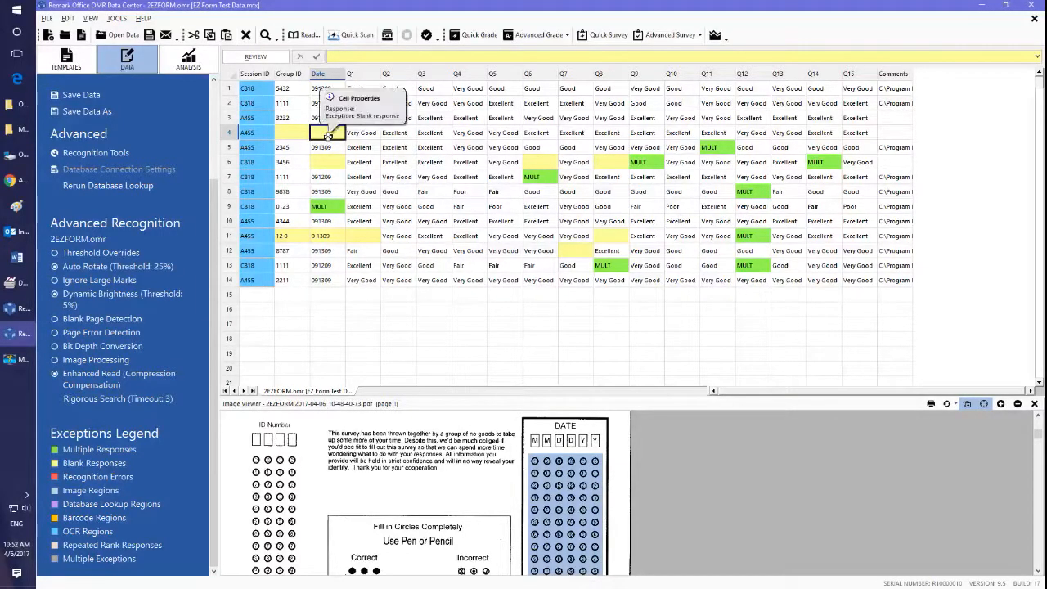
pyautogui.click(329, 162)
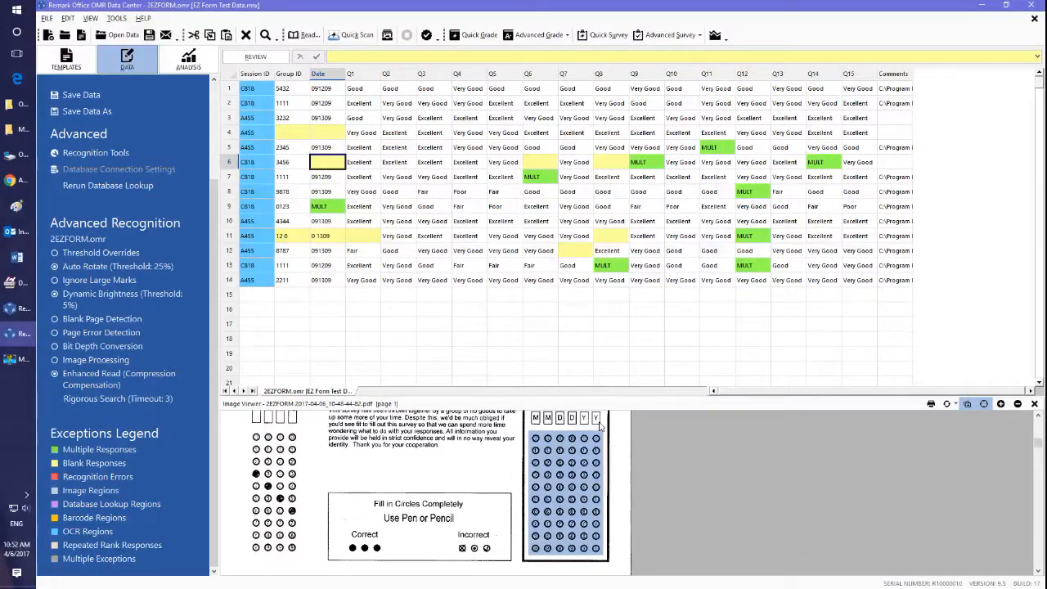
# Correct row 11 against its scanned form: set the Group ID to 1200 and the Date to 091309
pyautogui.click(285, 235)
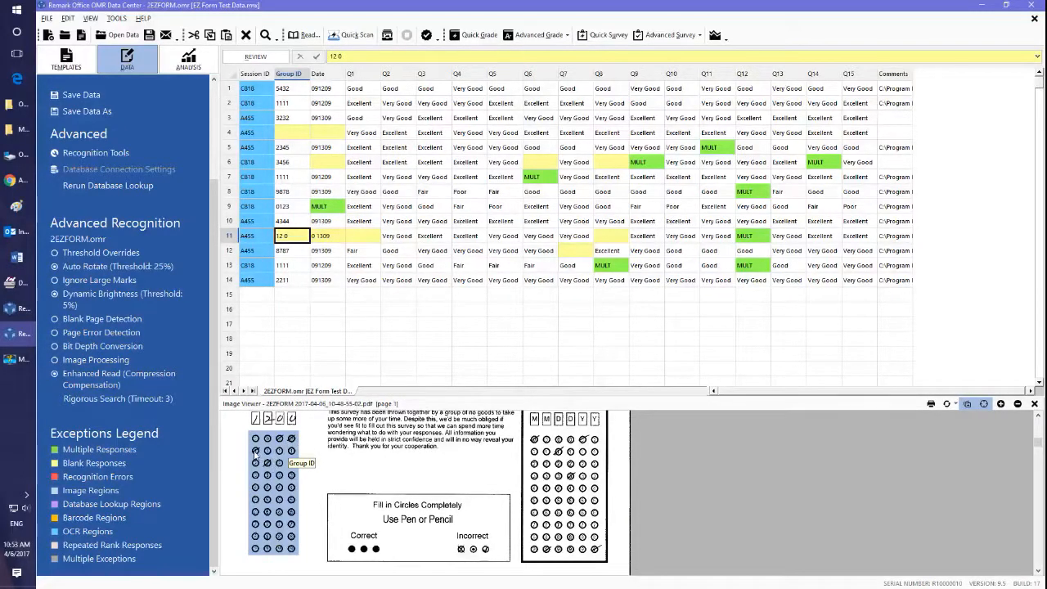
pyautogui.moveTo(288, 236)
pyautogui.write('1')
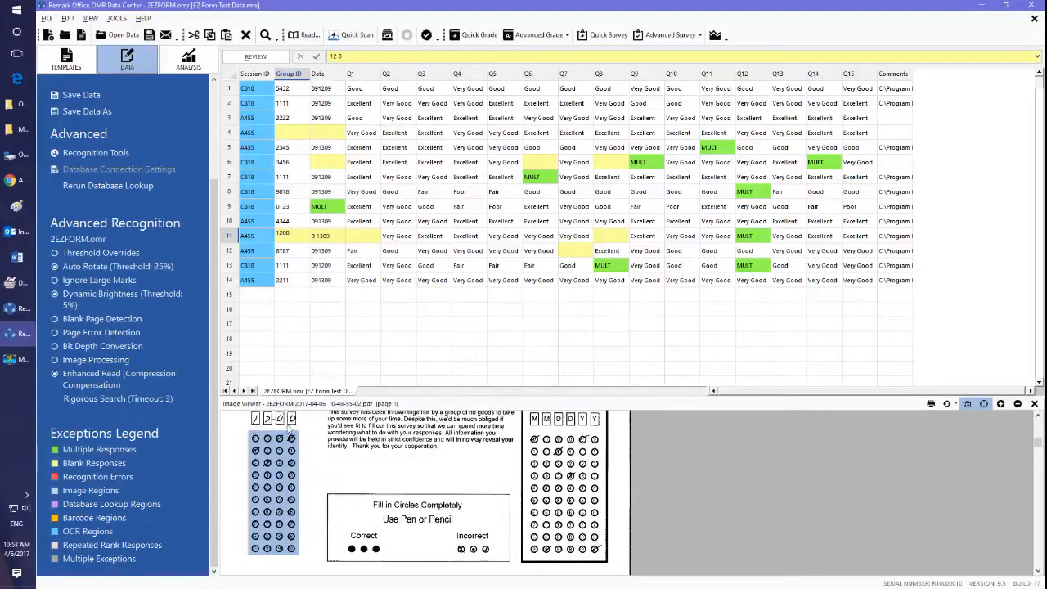
pyautogui.click(323, 237)
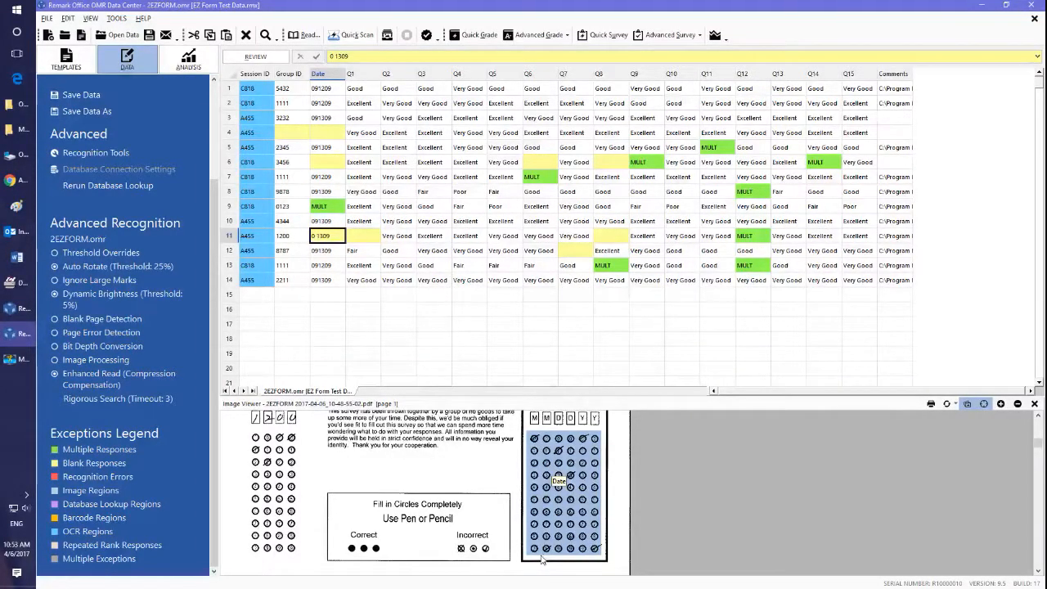
pyautogui.write('09130')
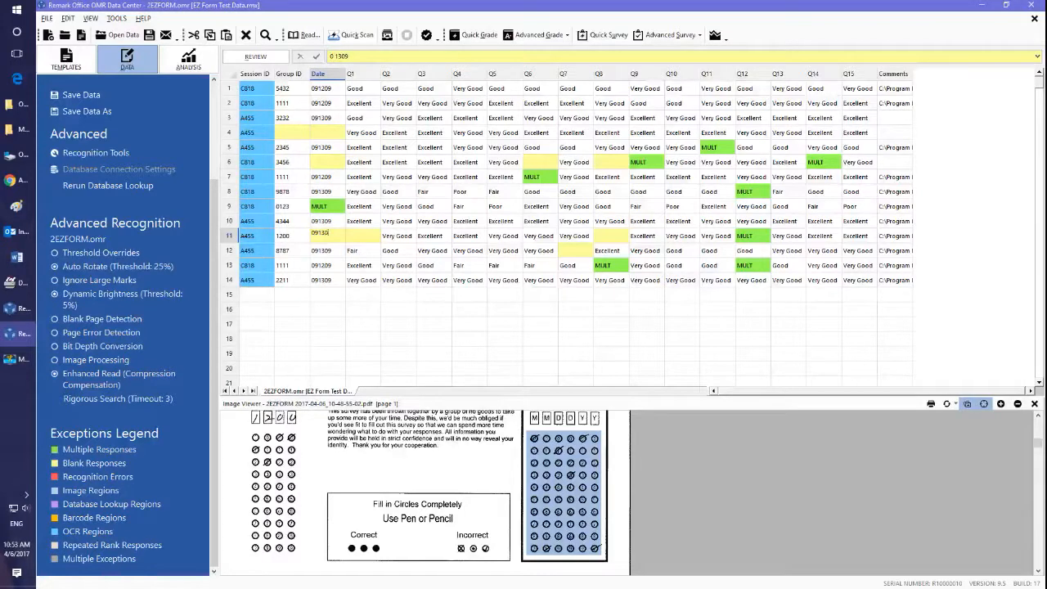
pyautogui.write('9')
pyautogui.press('Return')
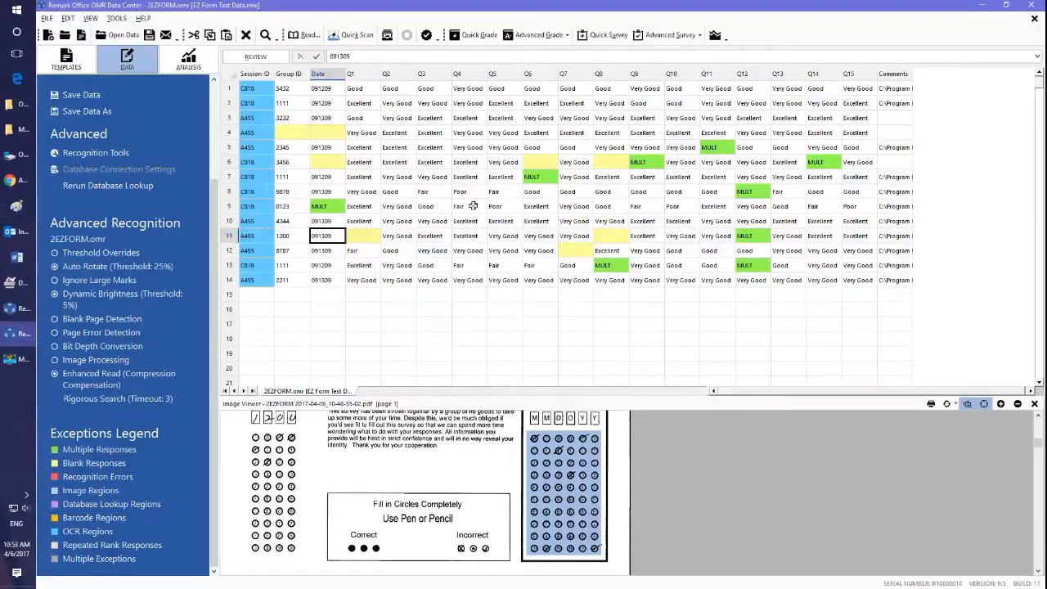
# Compare the blank responses for Q6 and Q8 in row 6, Q8 in row 11 and Q7 in row 12 with their form images
pyautogui.click(536, 161)
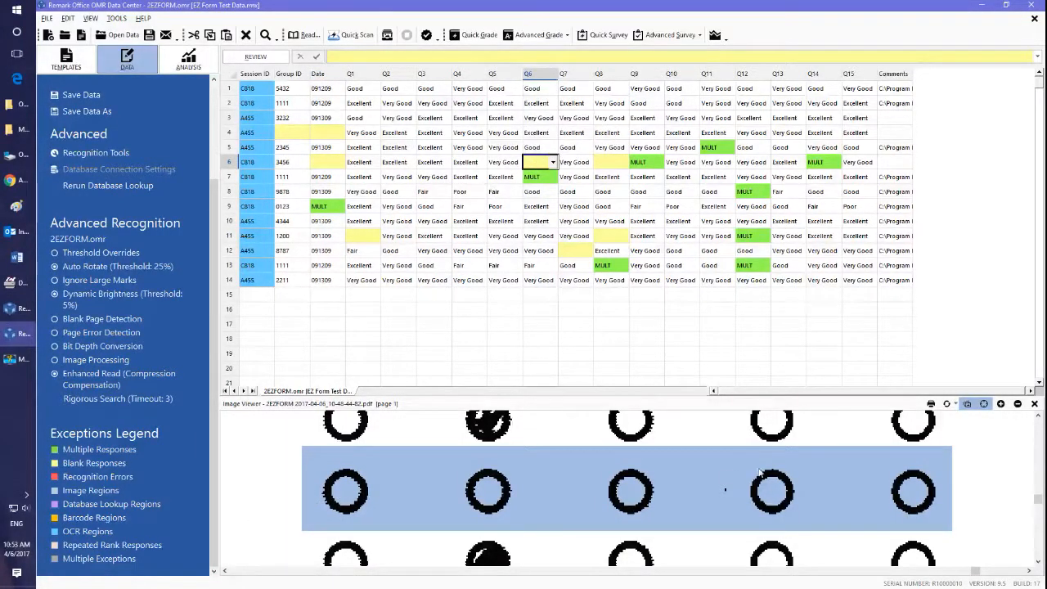
pyautogui.click(611, 162)
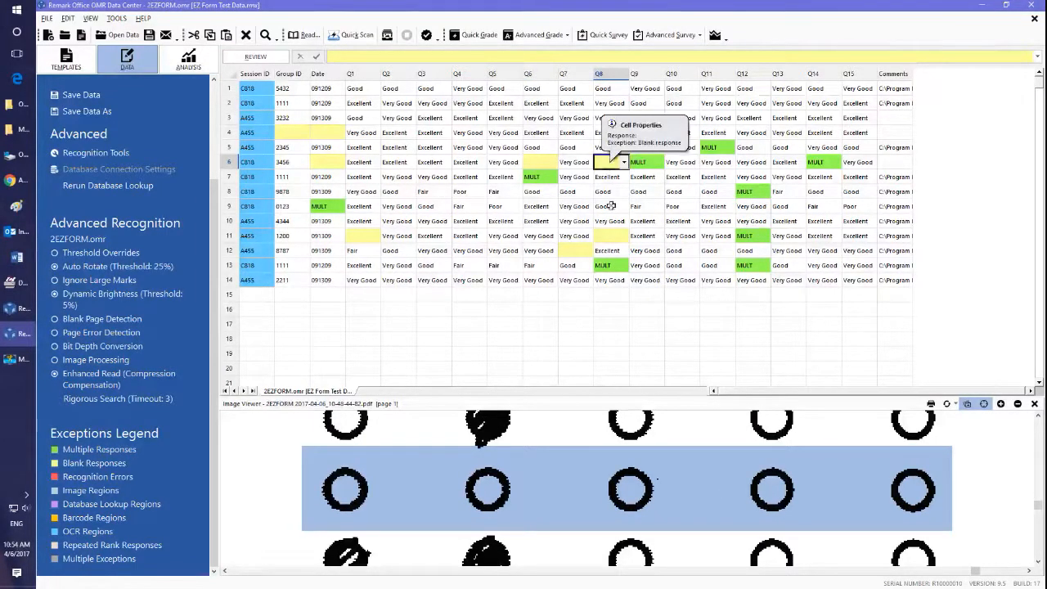
pyautogui.click(613, 237)
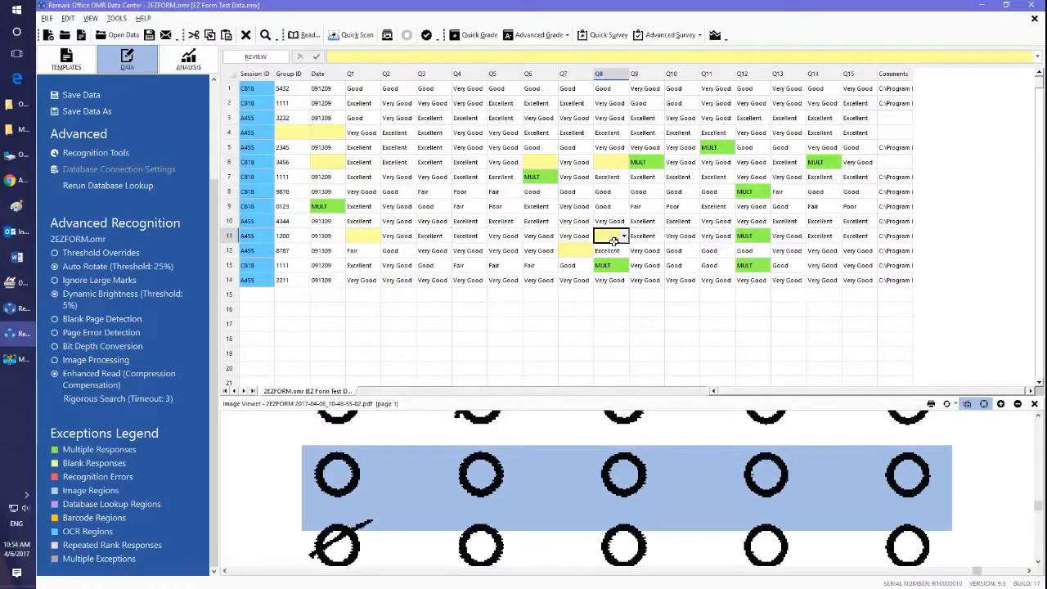
pyautogui.click(574, 252)
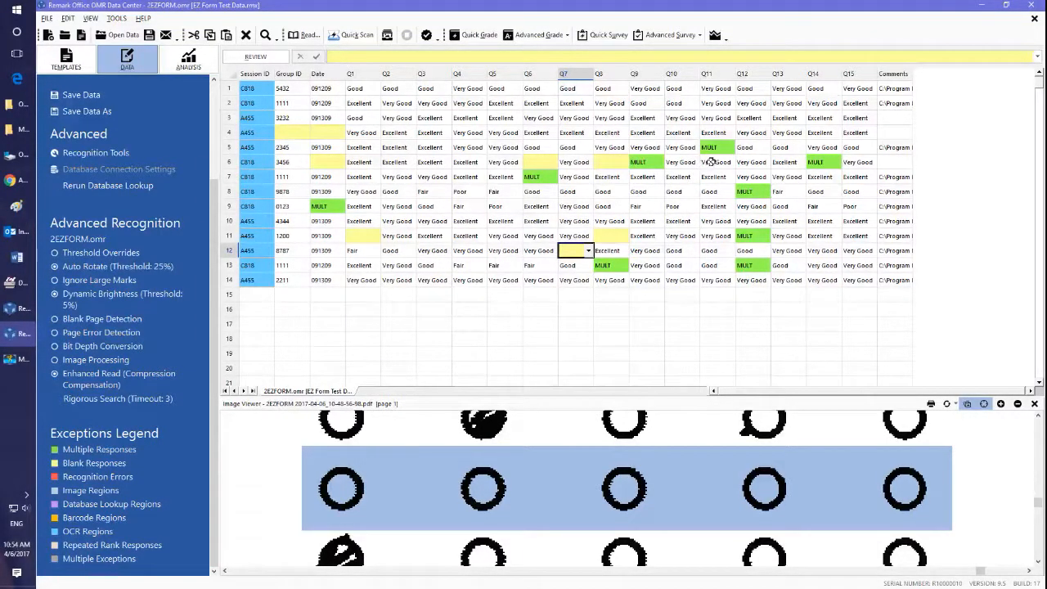
# Check the multiple responses for Q11 in row 5 and Q9 in row 6, and set Q14 in row 6 to Good
pyautogui.click(712, 147)
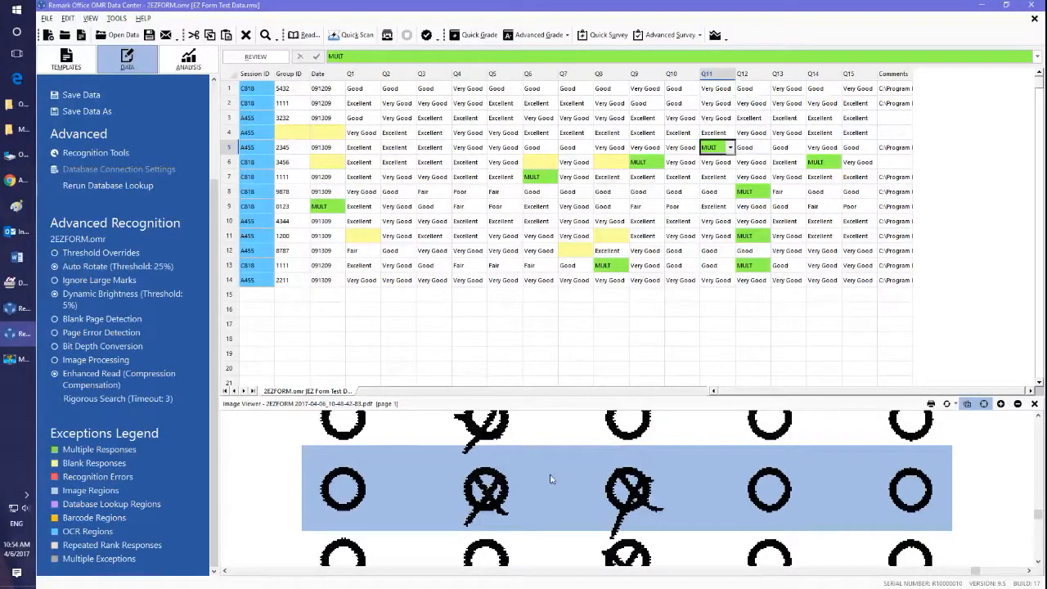
pyautogui.click(645, 162)
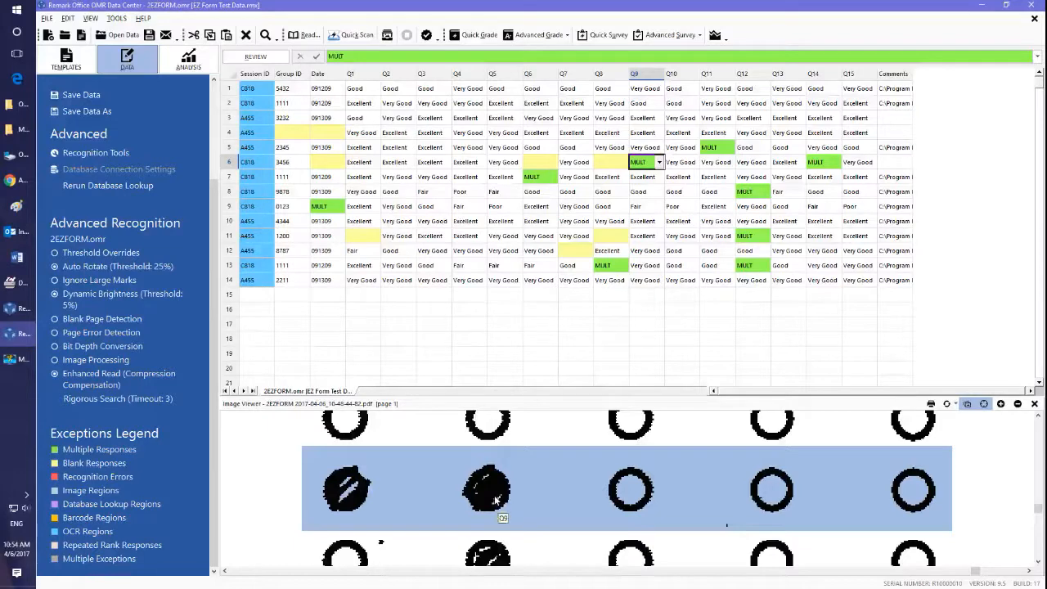
pyautogui.click(818, 160)
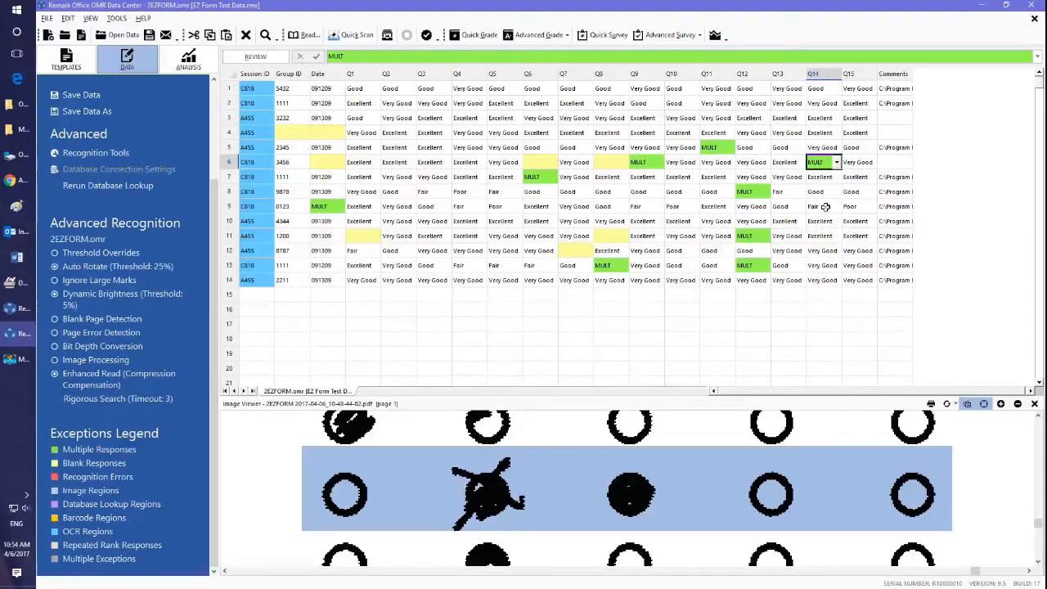
pyautogui.click(836, 162)
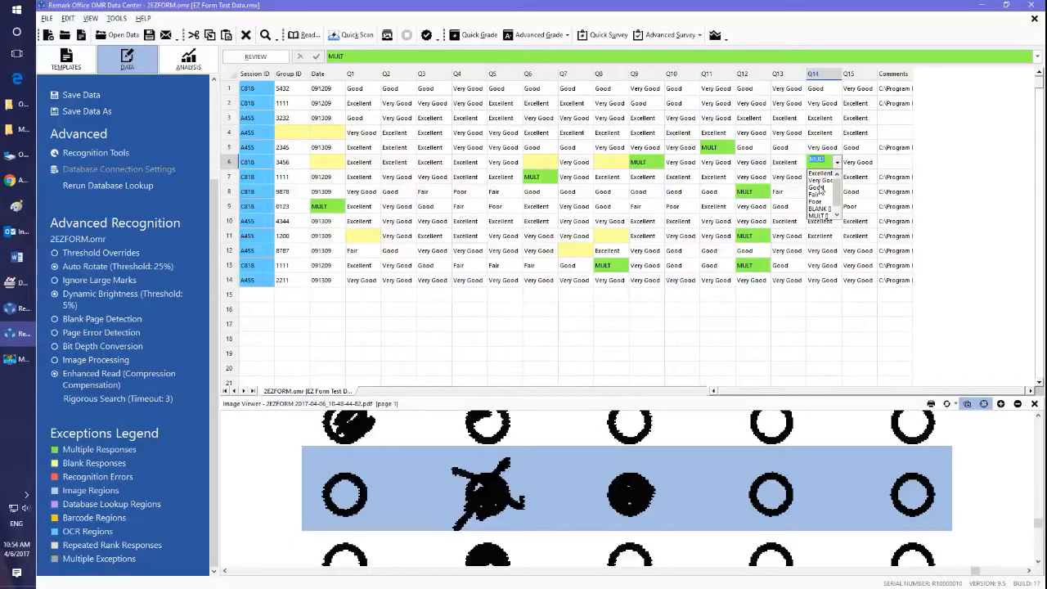
pyautogui.click(817, 187)
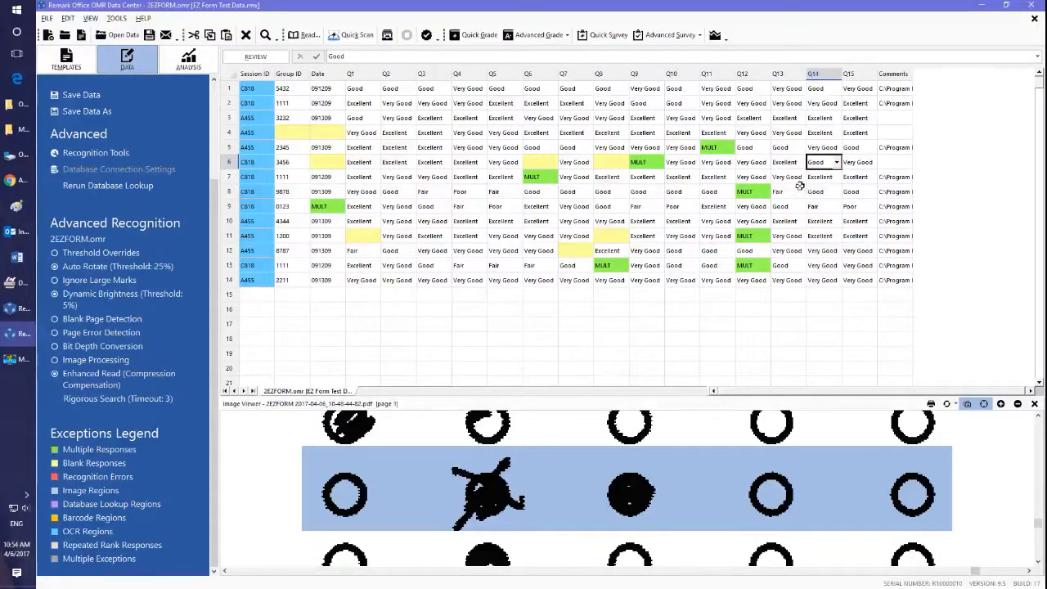
# Check the multiple responses for Q9 in row 6 and Q6 in row 7, and set Q12 in row 8 to Good
pyautogui.click(647, 162)
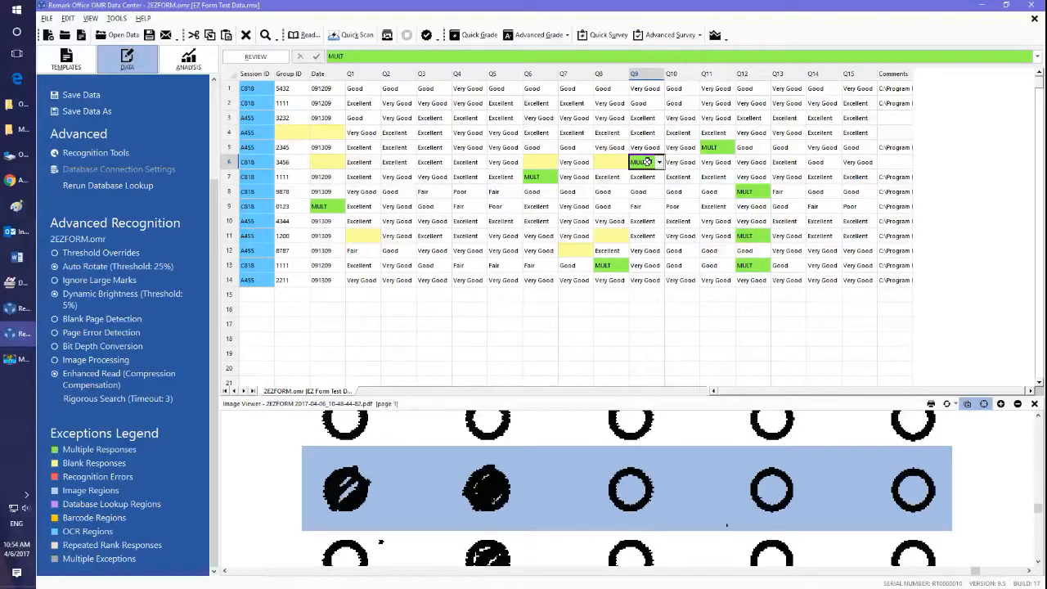
pyautogui.click(544, 177)
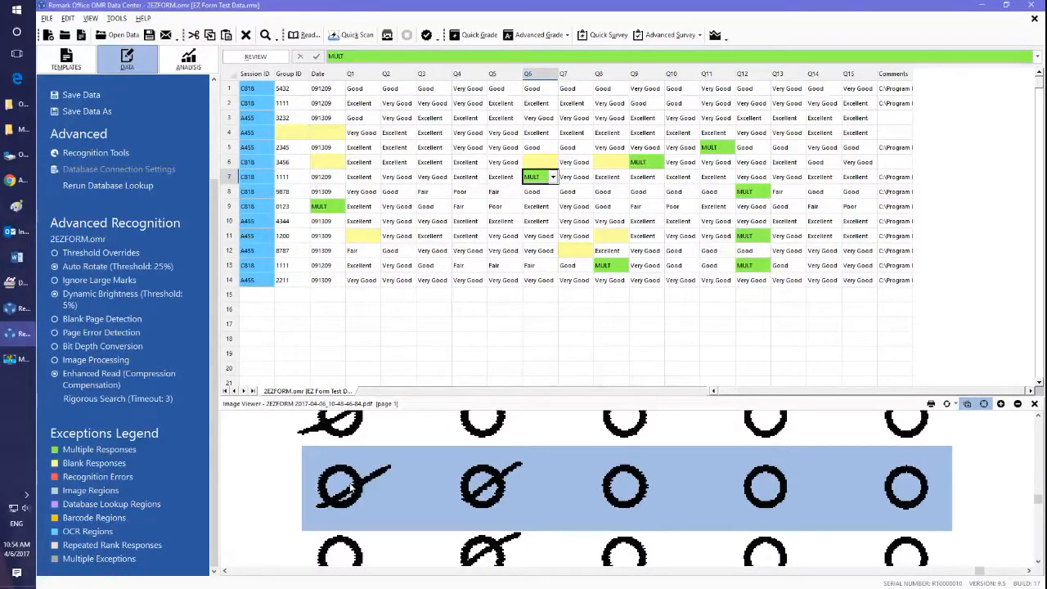
pyautogui.click(745, 193)
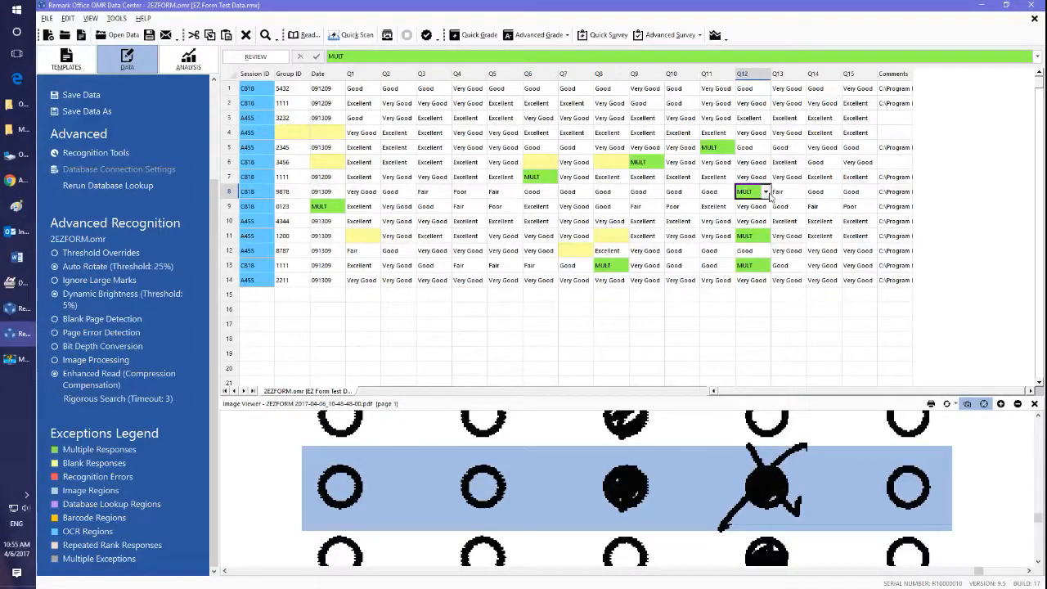
pyautogui.click(765, 193)
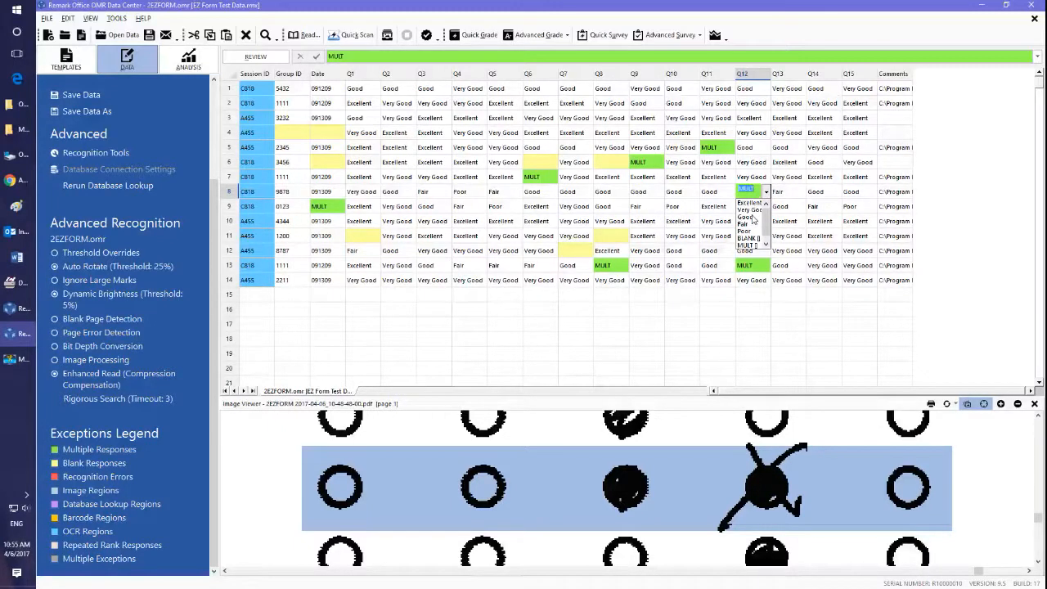
pyautogui.click(749, 216)
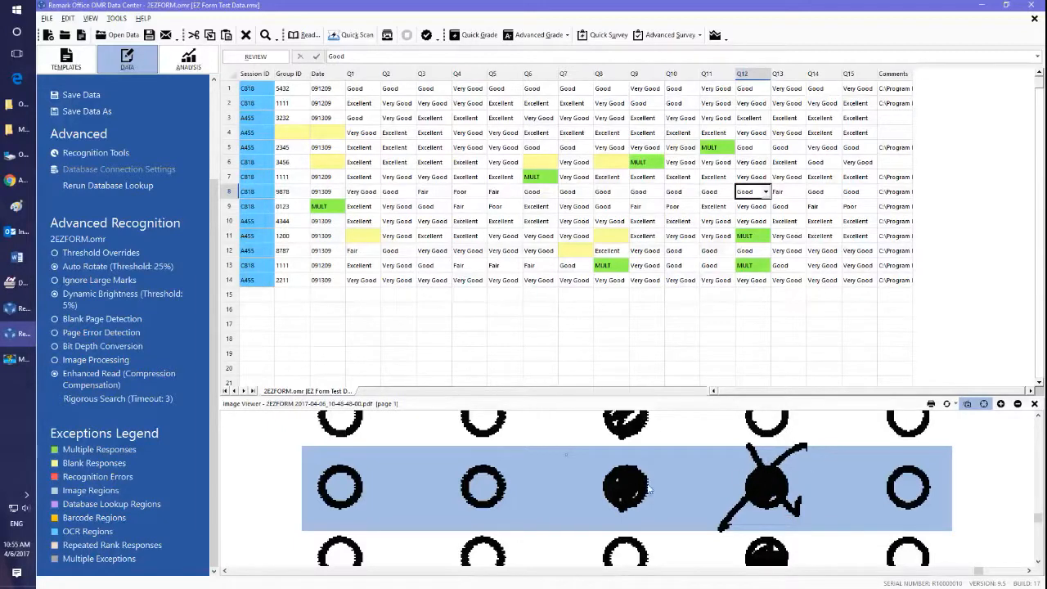
# Check Q12 in row 11 against its image, and set row 13's Q12 to Very Good and Q8 to Good
pyautogui.click(751, 235)
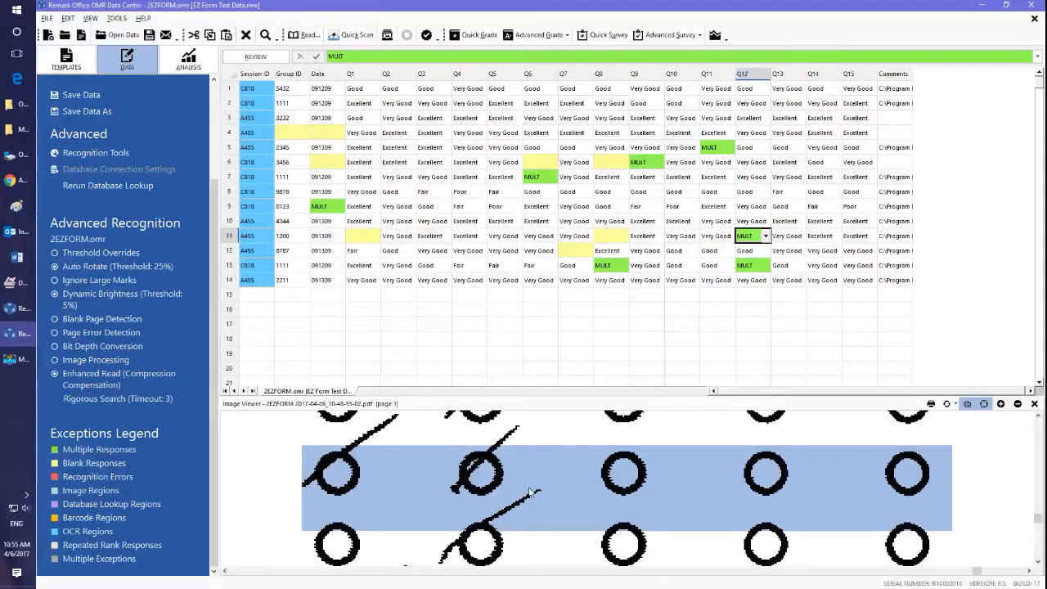
pyautogui.click(750, 266)
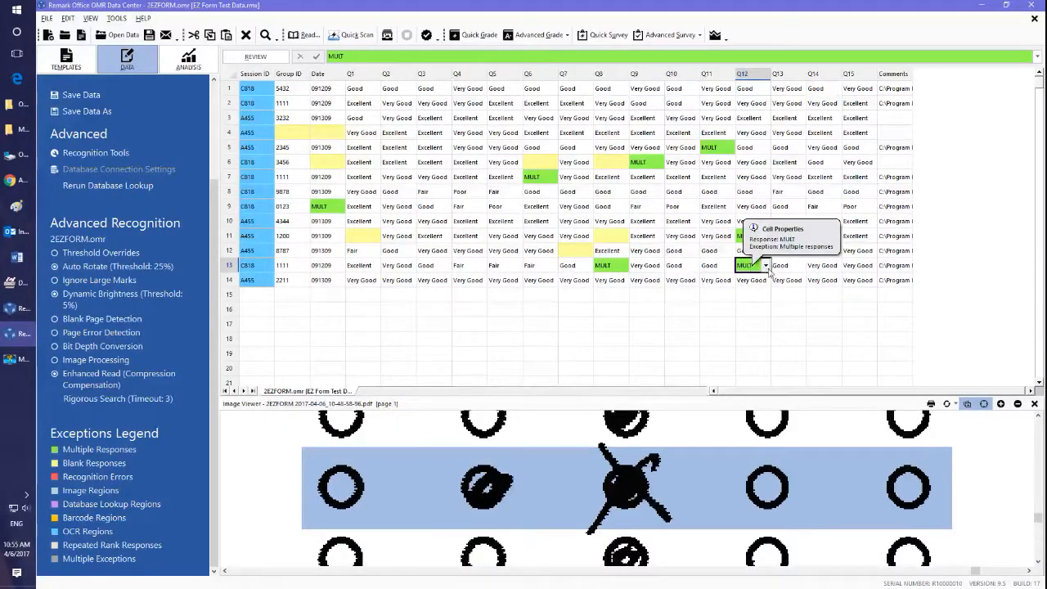
pyautogui.click(765, 266)
pyautogui.click(754, 285)
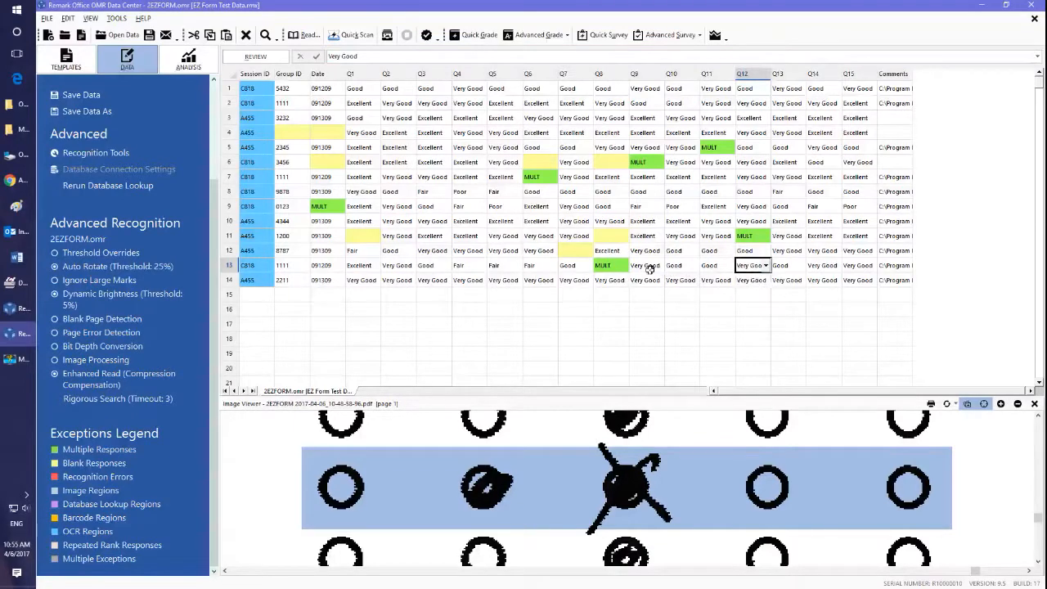
pyautogui.click(610, 268)
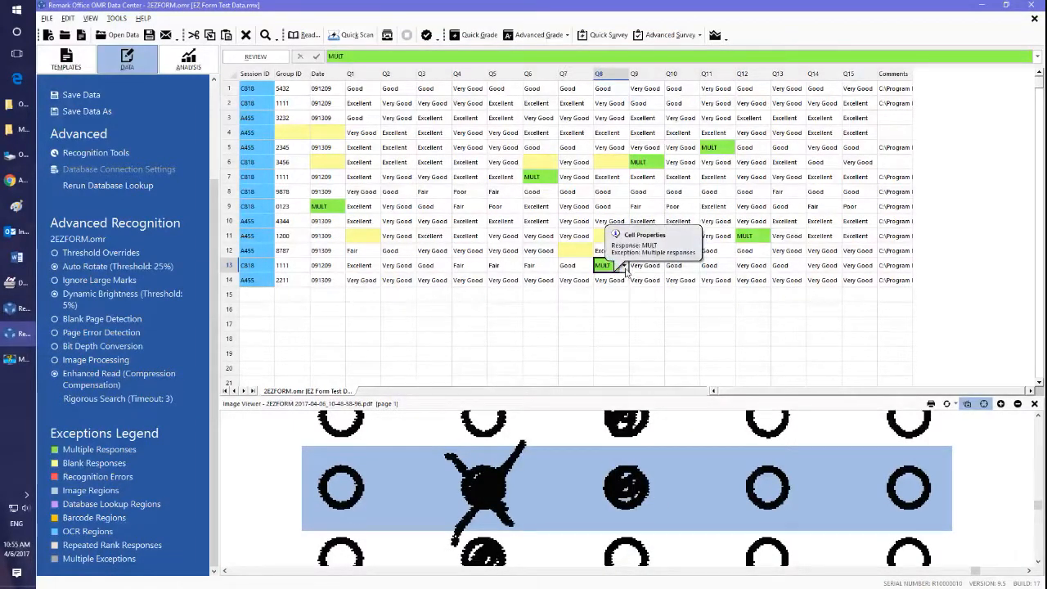
pyautogui.click(624, 266)
pyautogui.click(611, 292)
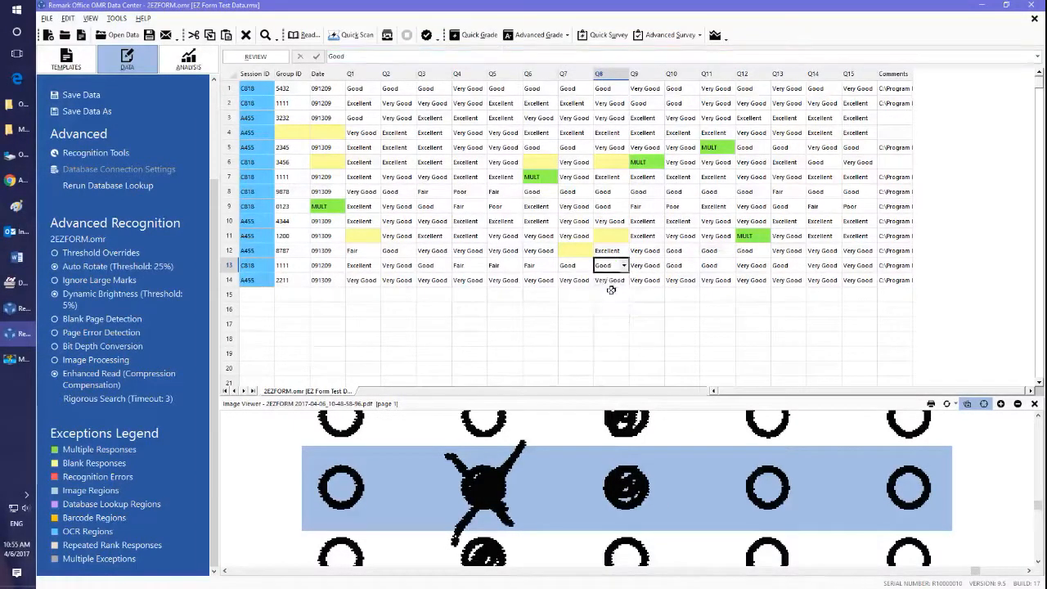
# Replace the multiple-response Date in row 9 with 091209, as marked on the scanned form
pyautogui.click(334, 208)
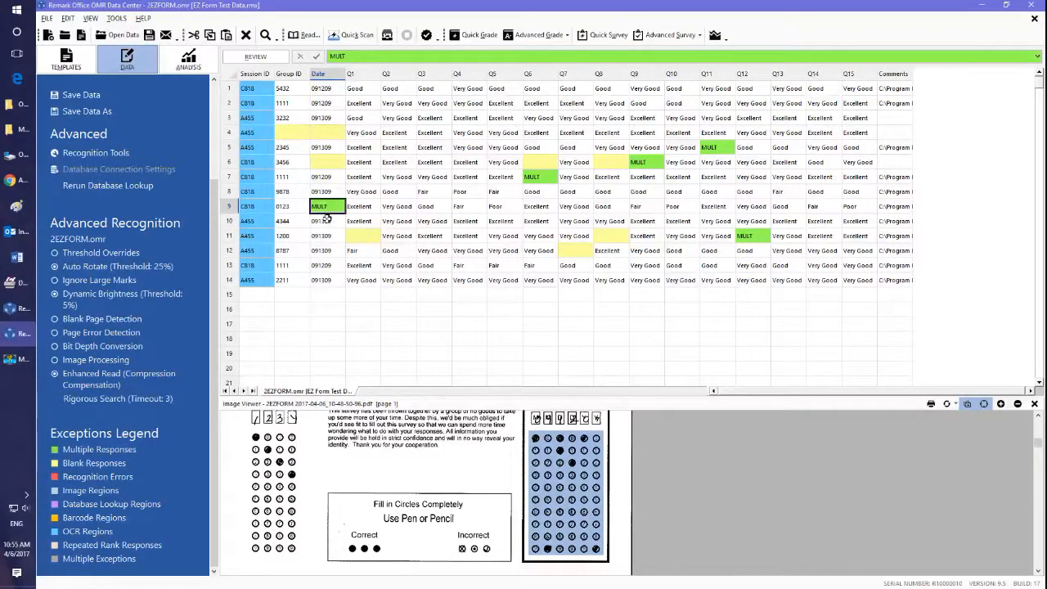
pyautogui.write('091209')
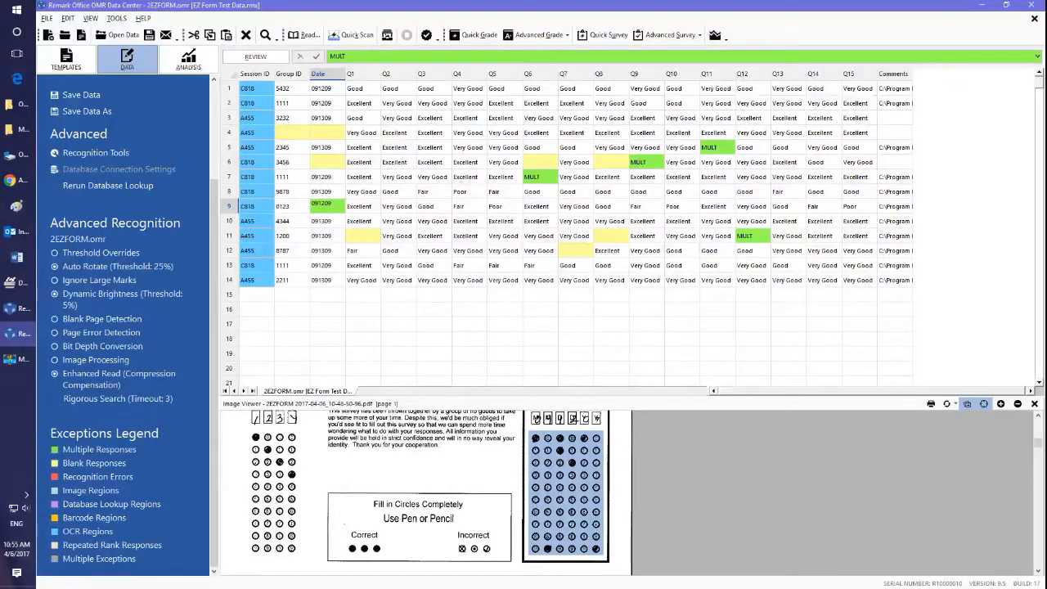
pyautogui.press('Return')
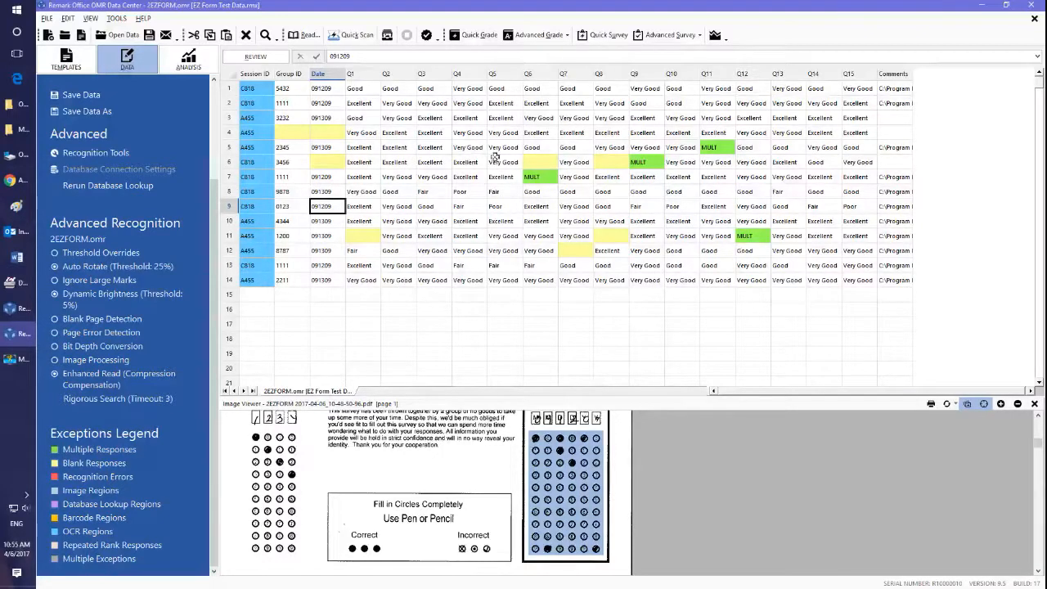
pyautogui.moveTo(545, 178)
pyautogui.moveTo(758, 237)
# Start saving the scanned data under a new file type and look through the available export formats
pyautogui.click(46, 18)
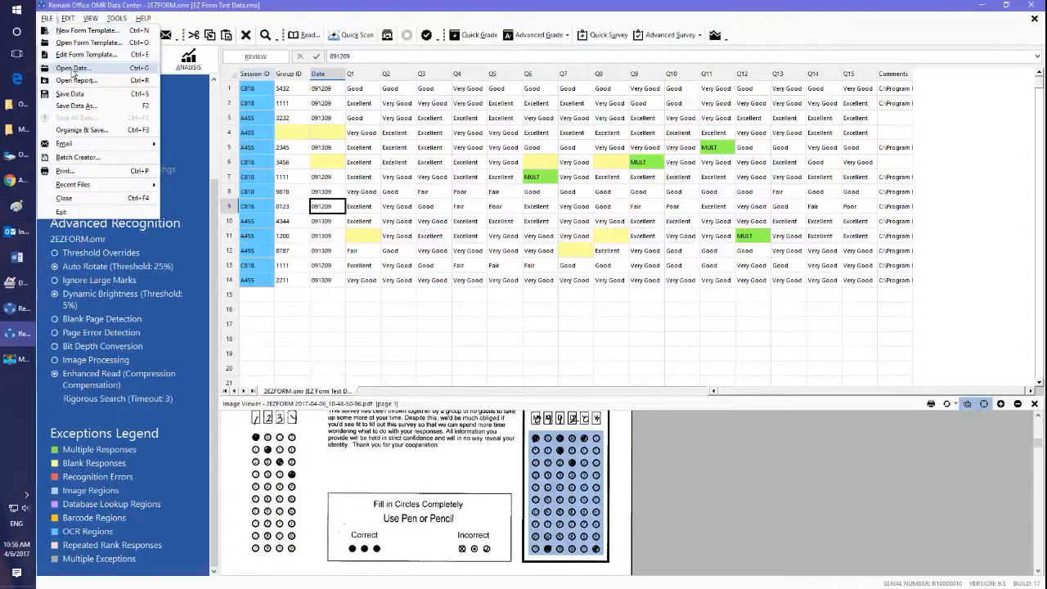
pyautogui.click(107, 109)
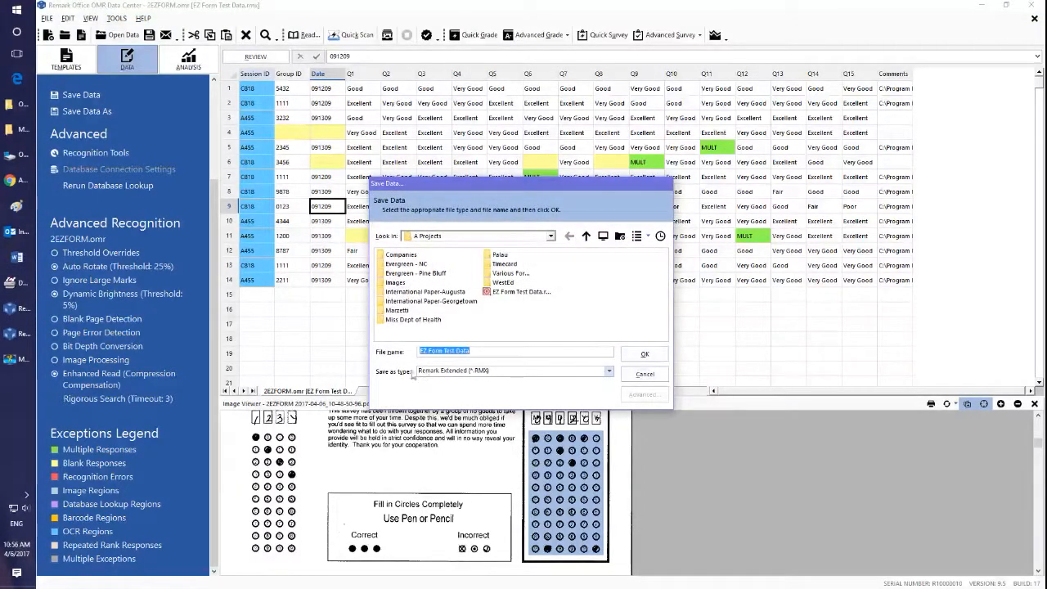
pyautogui.click(603, 372)
pyautogui.scroll(-3, 610, 431)
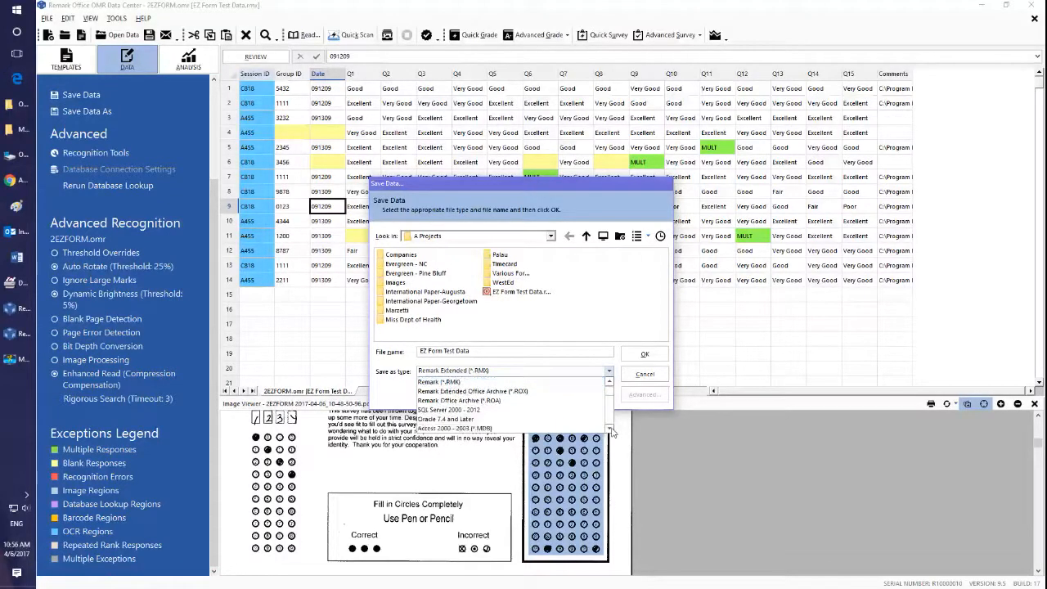
pyautogui.click(609, 429)
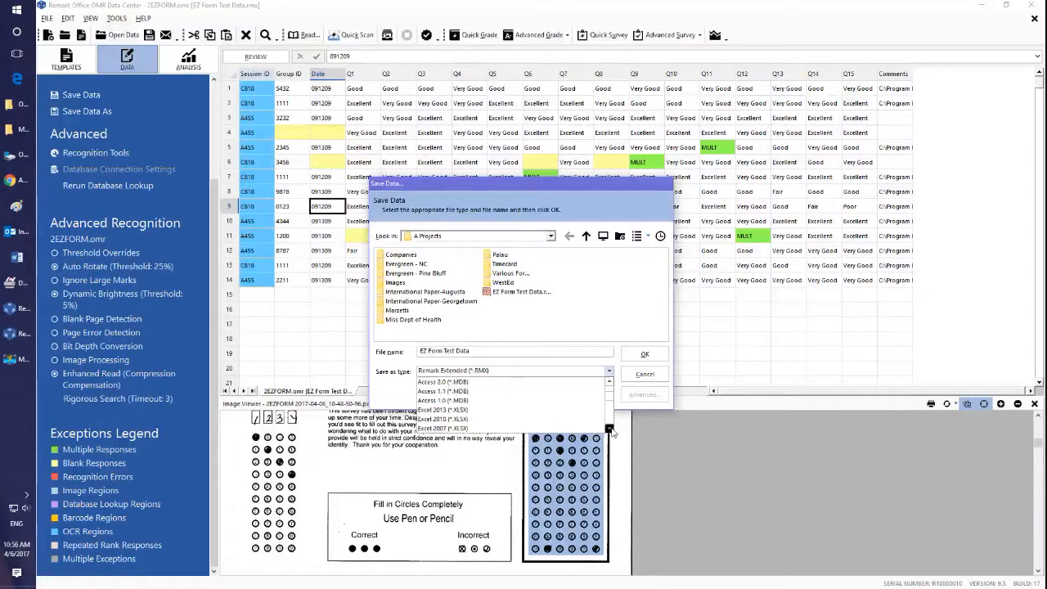
pyautogui.click(610, 382)
pyautogui.click(611, 381)
pyautogui.click(611, 382)
pyautogui.click(611, 382)
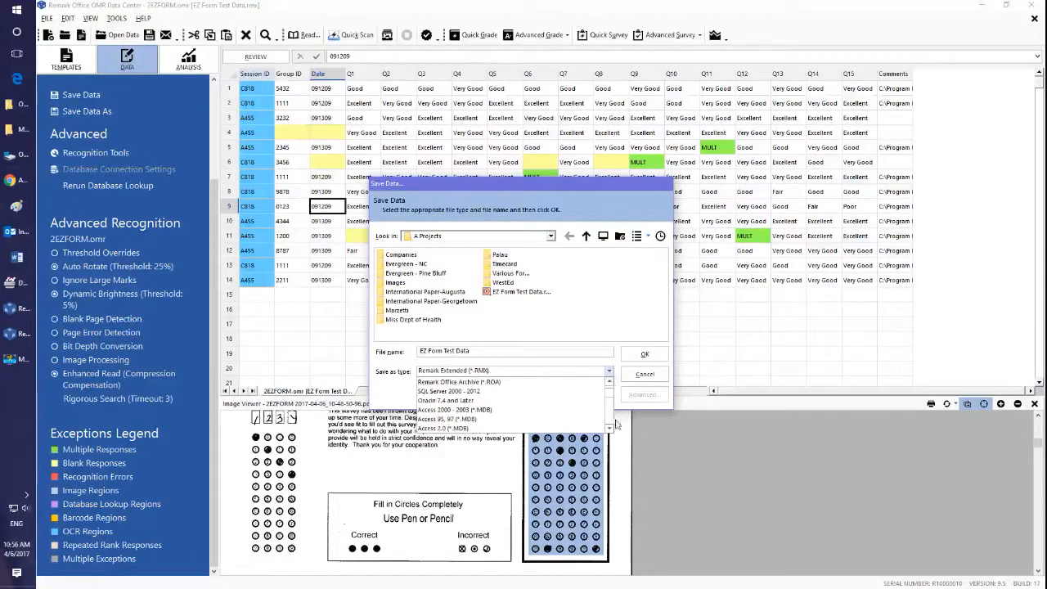
pyautogui.click(611, 429)
pyautogui.click(611, 429)
pyautogui.click(611, 428)
pyautogui.click(611, 429)
pyautogui.click(611, 429)
pyautogui.click(611, 428)
pyautogui.click(611, 428)
pyautogui.click(611, 429)
pyautogui.click(611, 429)
pyautogui.click(611, 428)
pyautogui.click(611, 428)
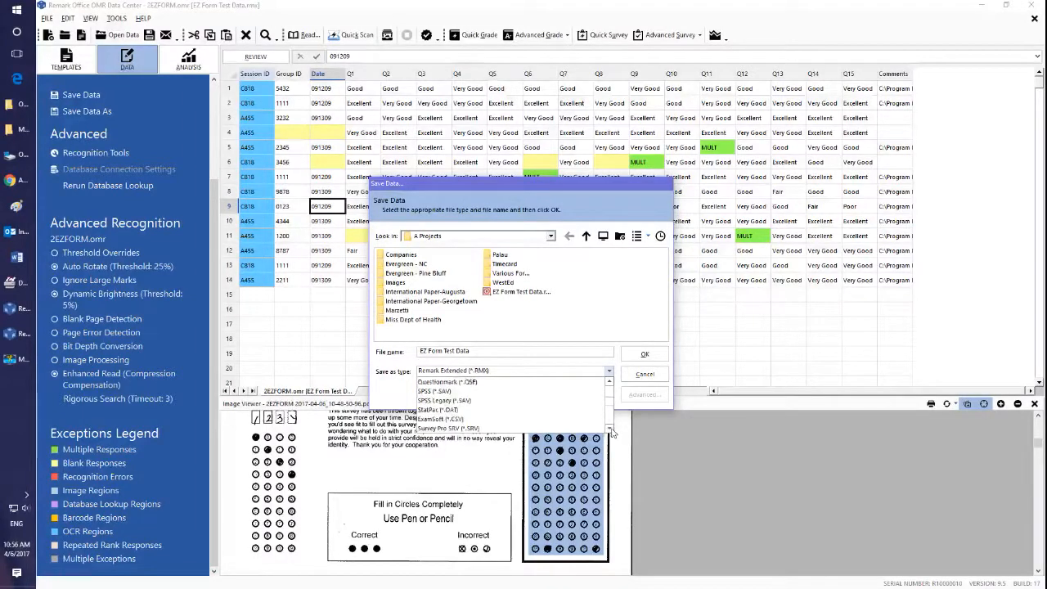
pyautogui.click(611, 429)
pyautogui.click(611, 429)
pyautogui.click(611, 428)
pyautogui.click(611, 428)
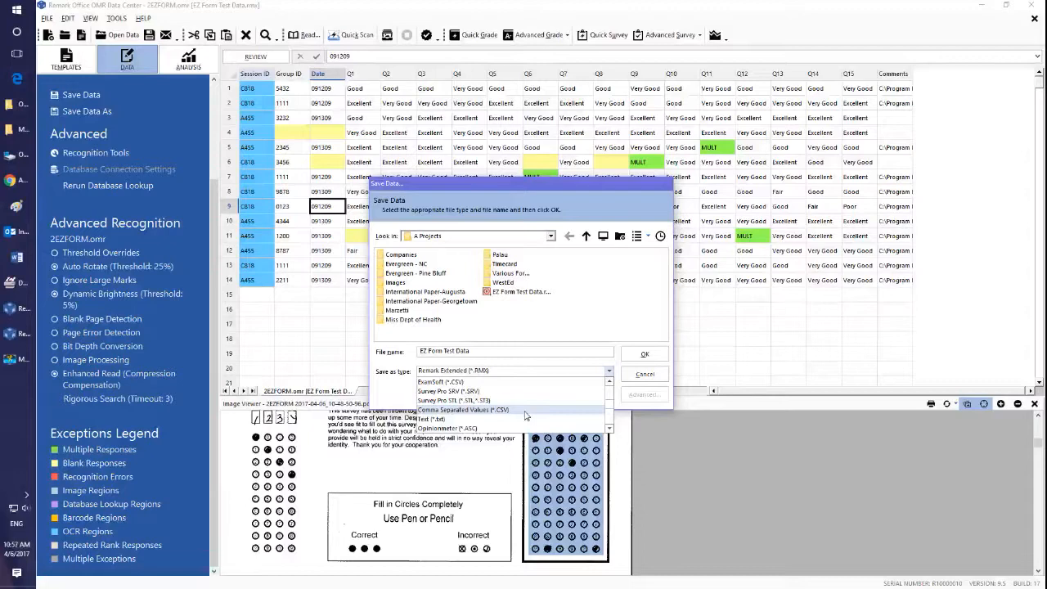
pyautogui.click(608, 427)
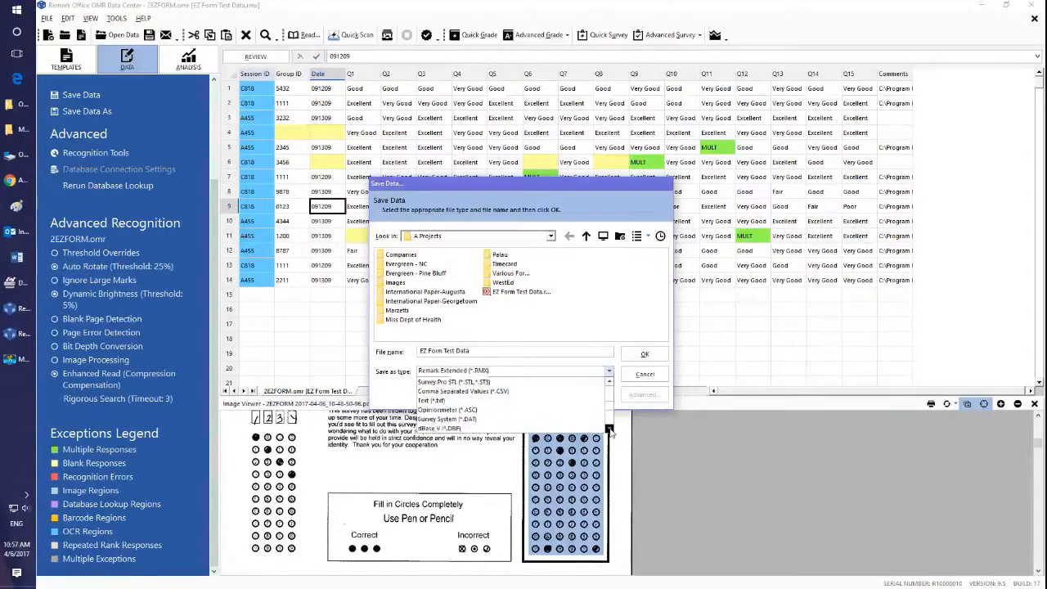
pyautogui.click(608, 428)
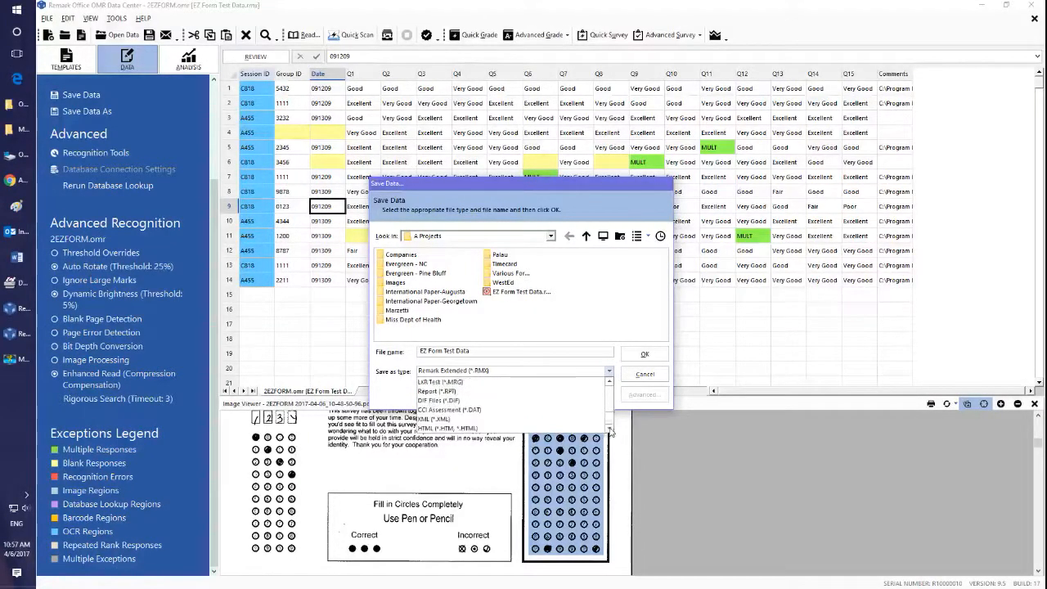
pyautogui.click(609, 427)
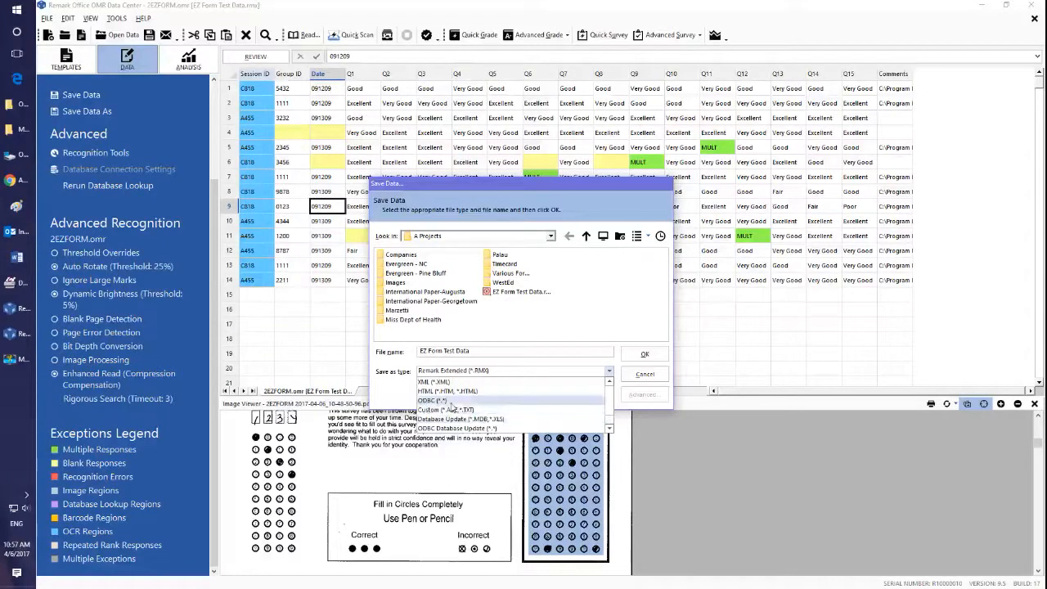
# Save the data in the A Projects folder as EZ Form Test Data in Excel 2013 (*.XLSX) format, on Sheet1
pyautogui.click(608, 385)
pyautogui.click(608, 384)
pyautogui.click(609, 385)
pyautogui.click(608, 385)
pyautogui.click(608, 384)
pyautogui.click(609, 384)
pyautogui.click(609, 384)
pyautogui.click(608, 384)
pyautogui.click(608, 385)
pyautogui.click(608, 384)
pyautogui.click(609, 384)
pyautogui.click(609, 384)
pyautogui.click(608, 384)
pyautogui.click(609, 384)
pyautogui.click(608, 384)
pyautogui.click(608, 385)
pyautogui.click(609, 384)
pyautogui.click(608, 384)
pyautogui.click(609, 384)
pyautogui.click(608, 384)
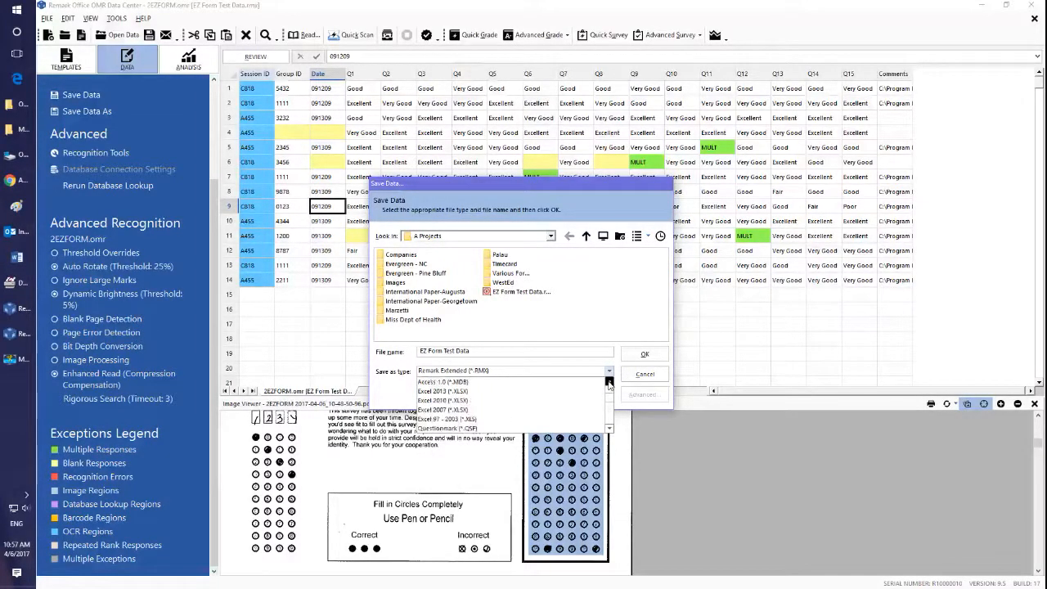
pyautogui.click(478, 393)
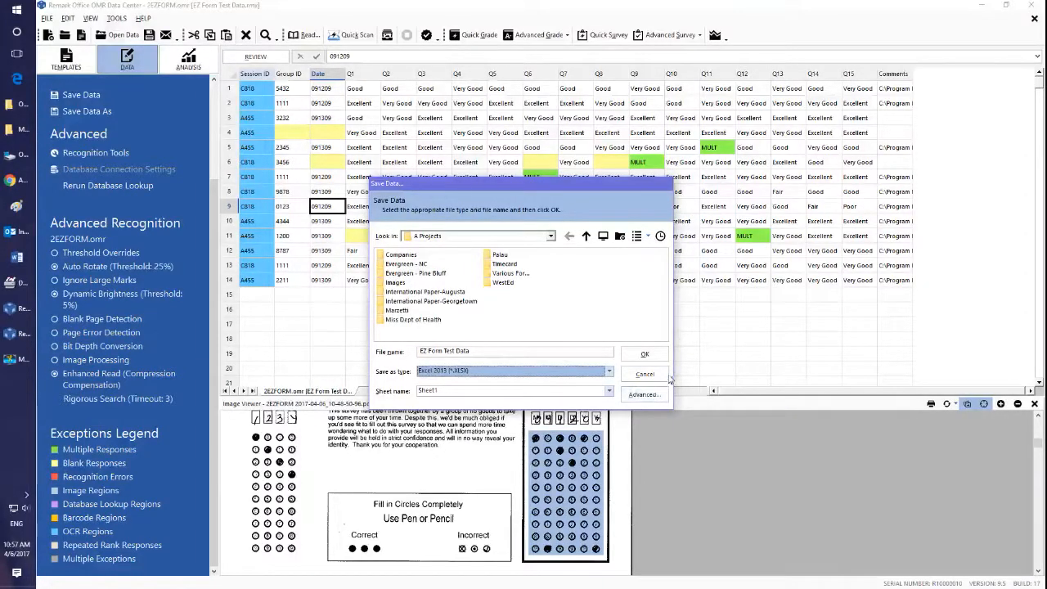
pyautogui.click(646, 354)
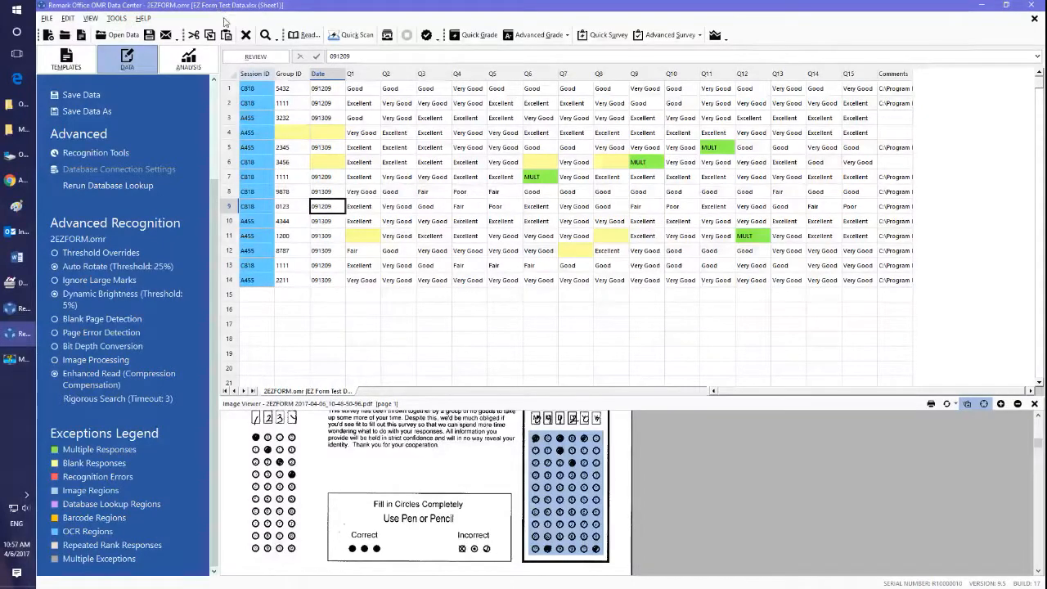
# Run a Quick Survey analysis of the data and display report 204 - Condensed Item Analysis in a maximized window
pyautogui.click(196, 72)
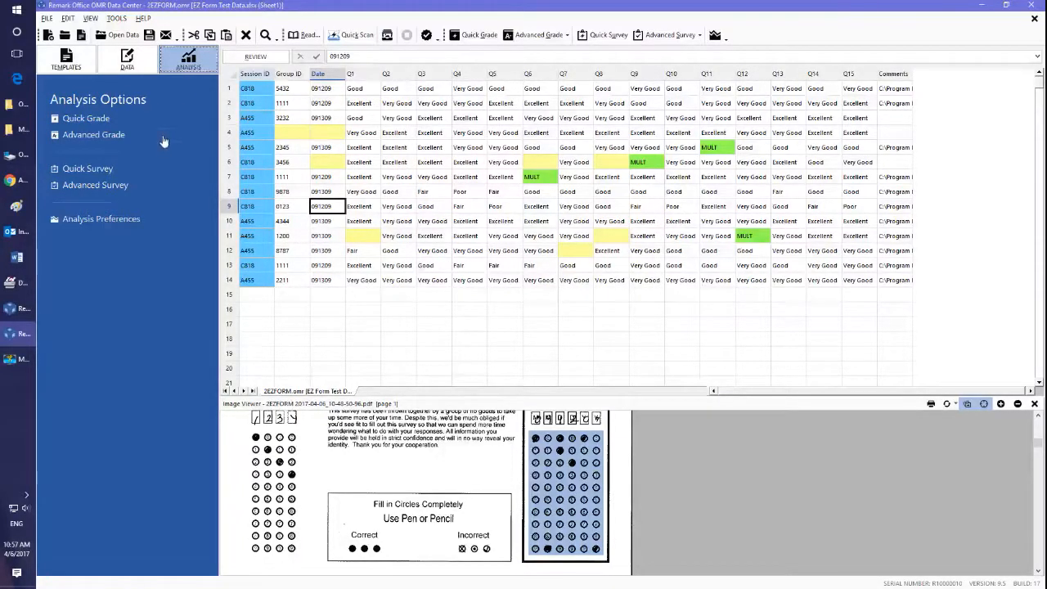
pyautogui.click(82, 170)
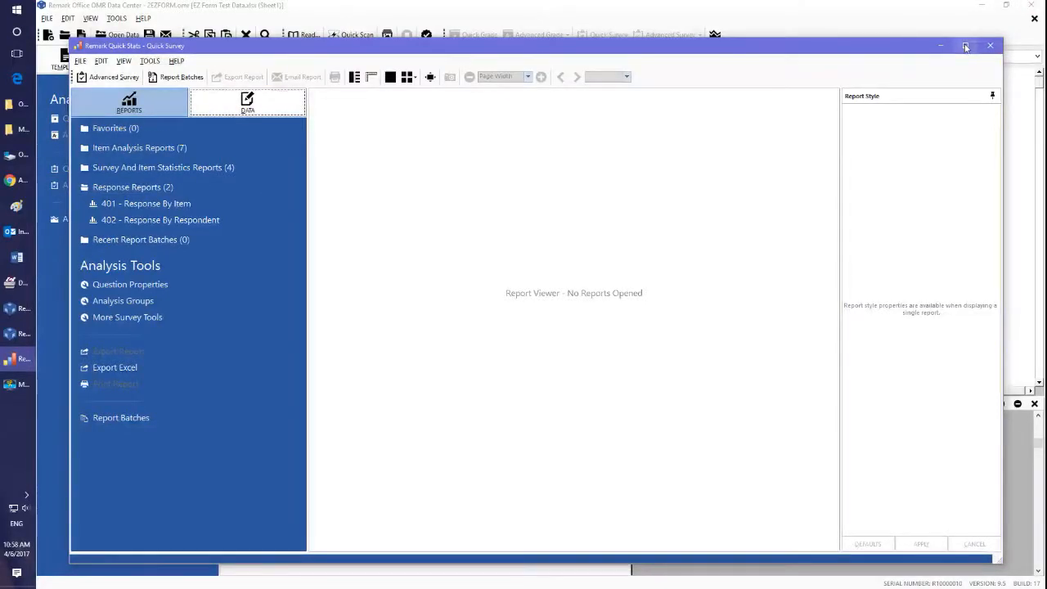
pyautogui.click(971, 45)
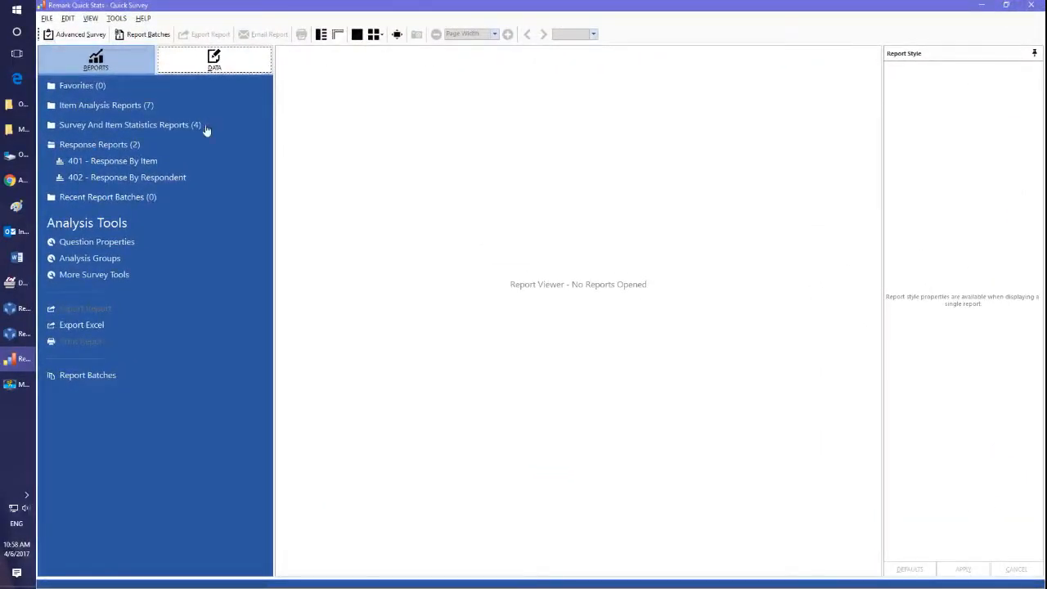
pyautogui.click(127, 112)
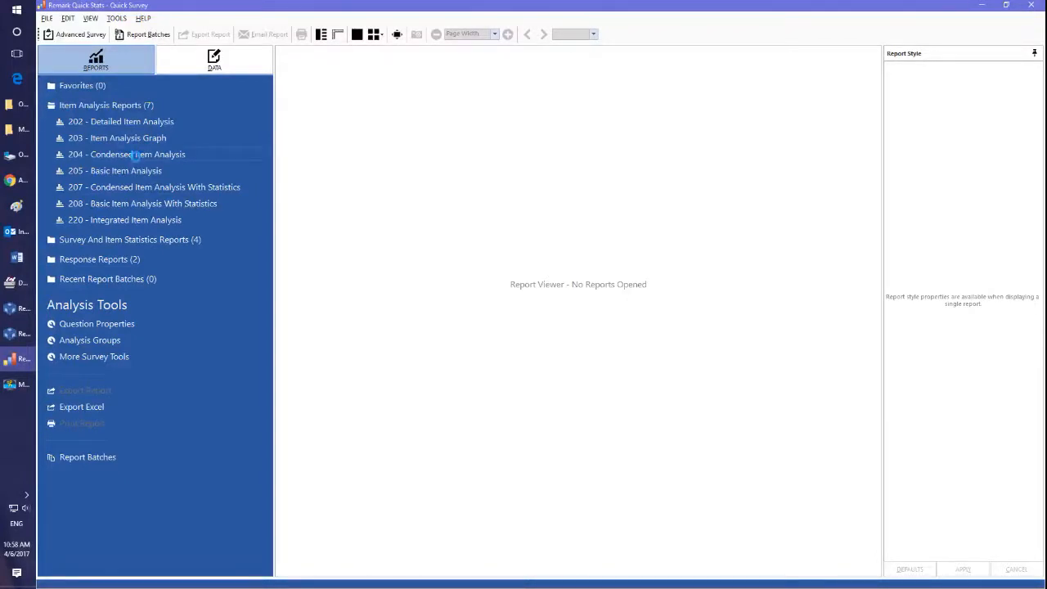
pyautogui.click(136, 157)
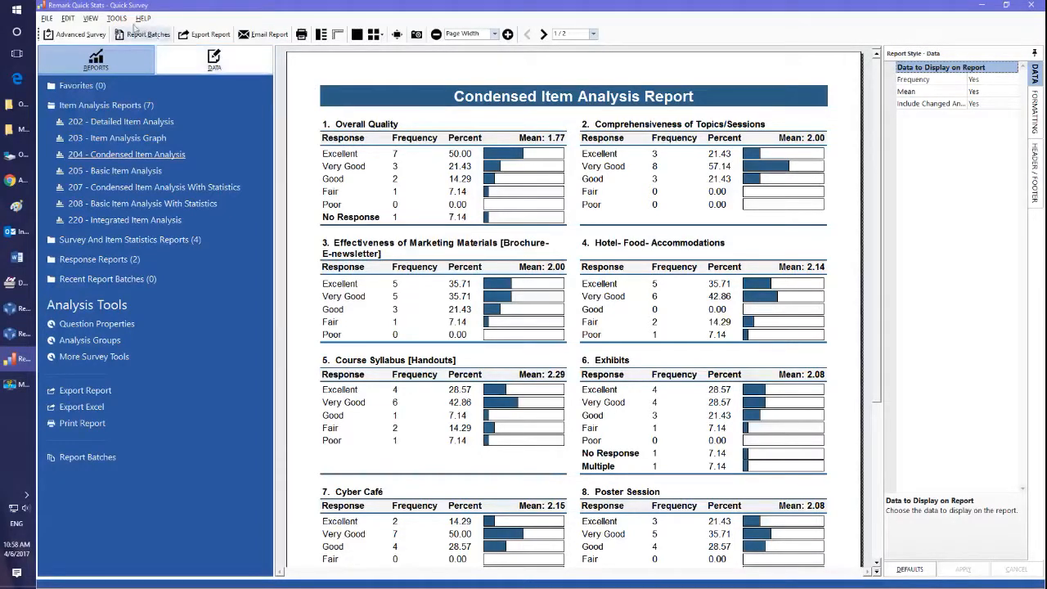
# Hide the frequency column and the mean in the Condensed Item Analysis report by setting Frequency and Mean to No
pyautogui.click(116, 18)
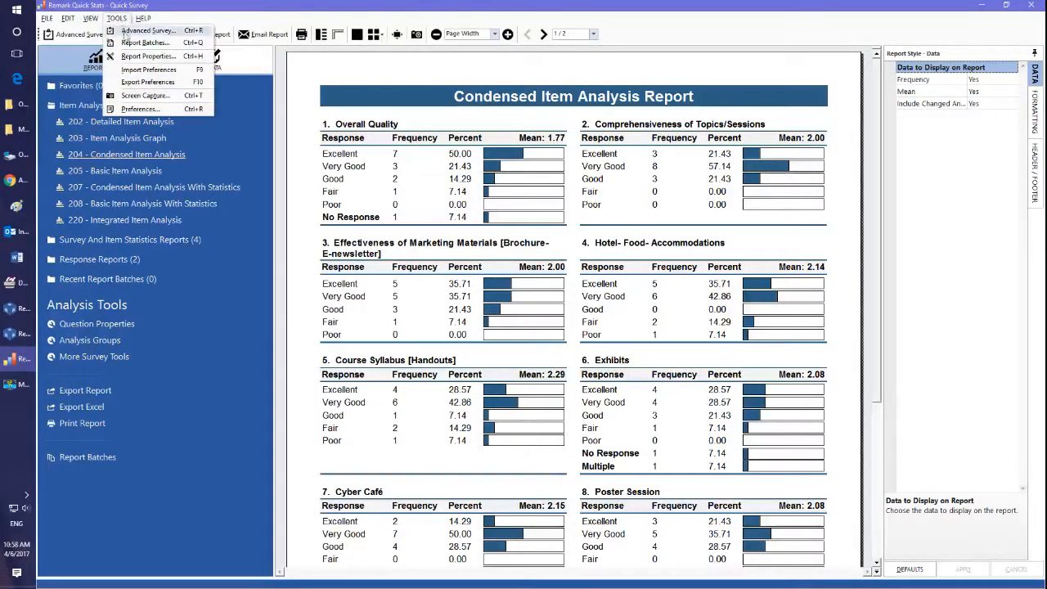
pyautogui.click(138, 56)
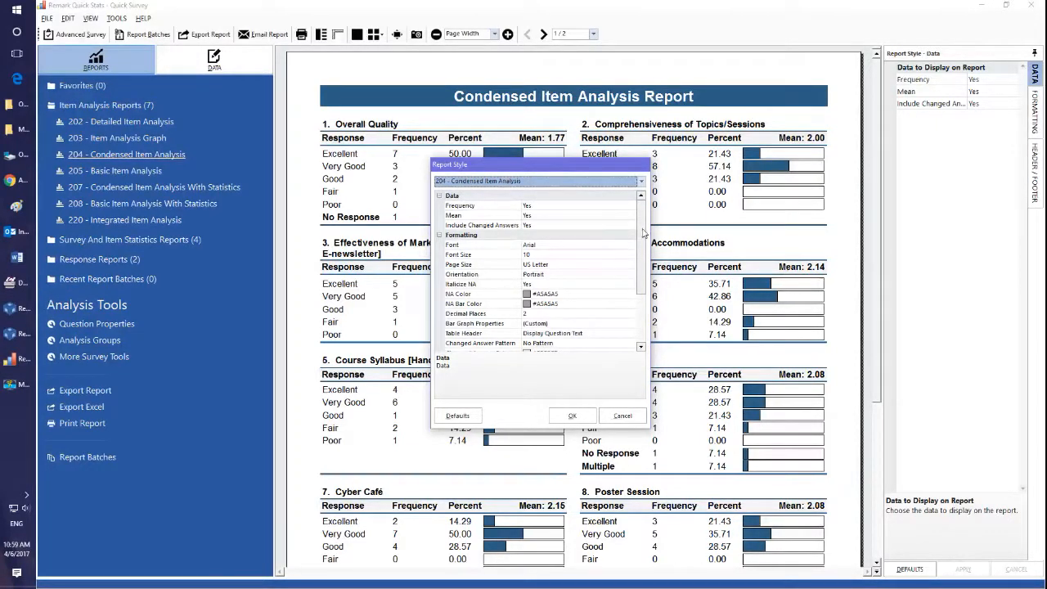
pyautogui.click(557, 216)
pyautogui.click(585, 206)
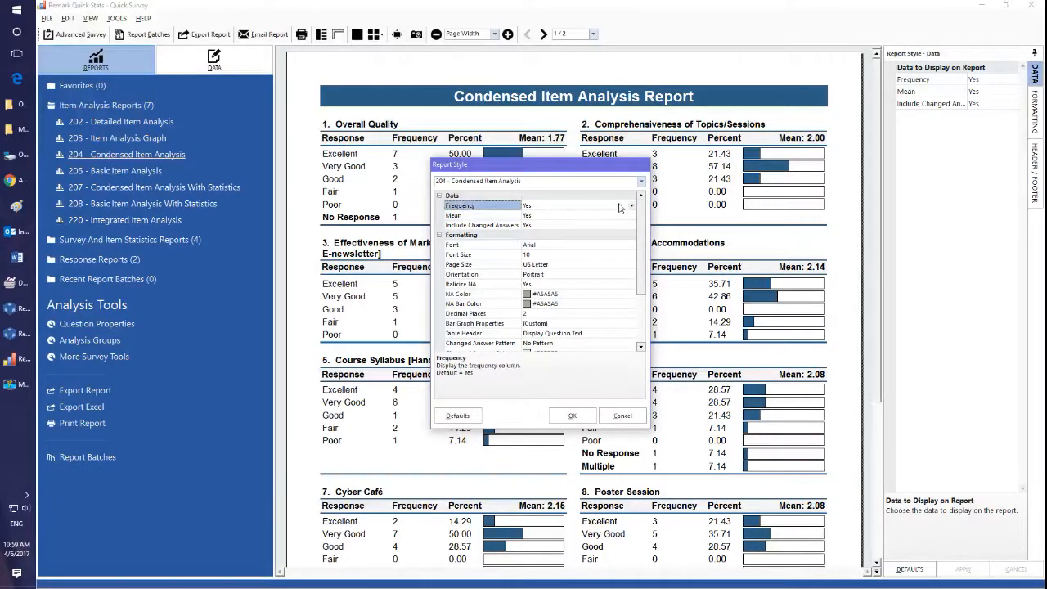
pyautogui.click(633, 206)
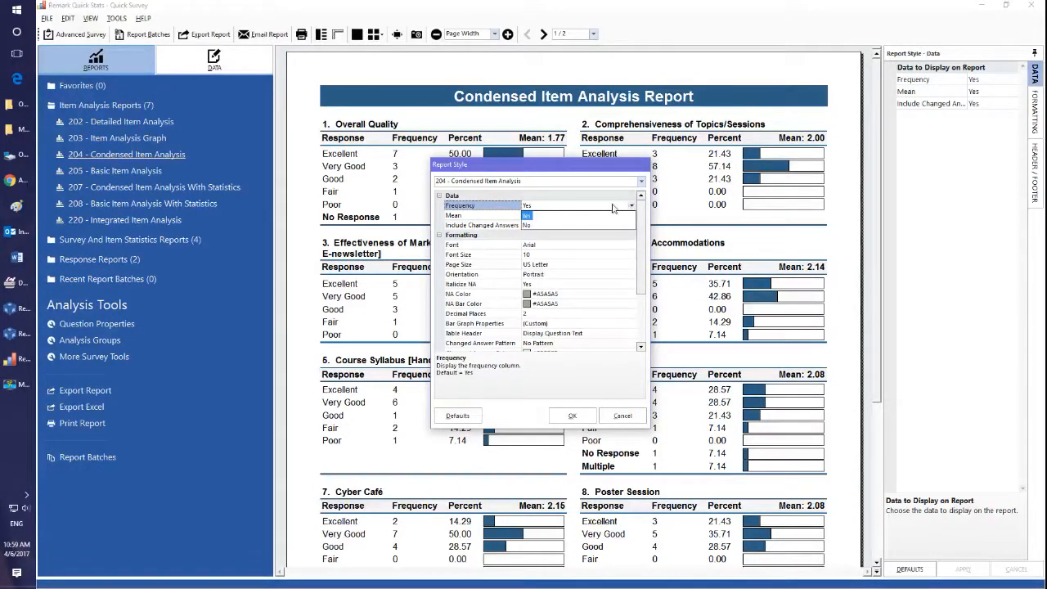
pyautogui.click(550, 225)
pyautogui.click(549, 216)
pyautogui.click(632, 216)
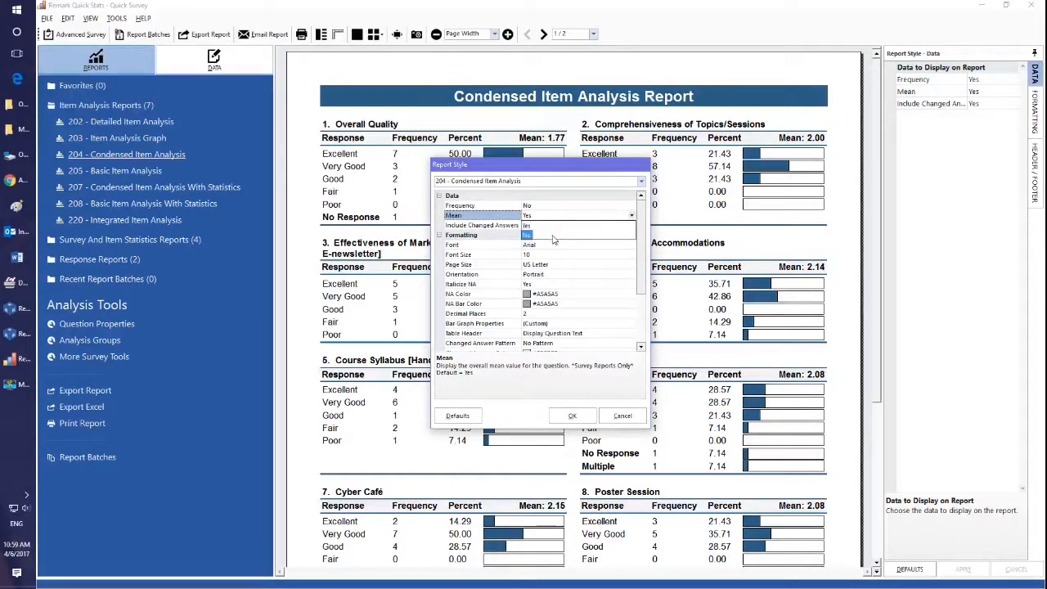
pyautogui.click(553, 235)
pyautogui.click(573, 416)
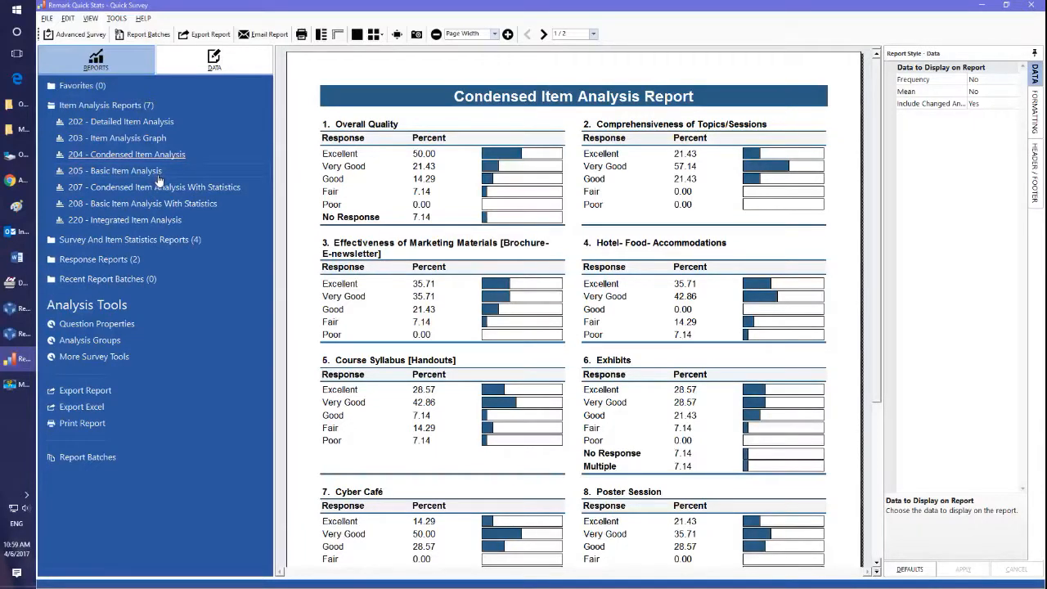
# Display report 203 - Item Analysis Graph and set Display Columns to 1 in its report properties
pyautogui.click(163, 138)
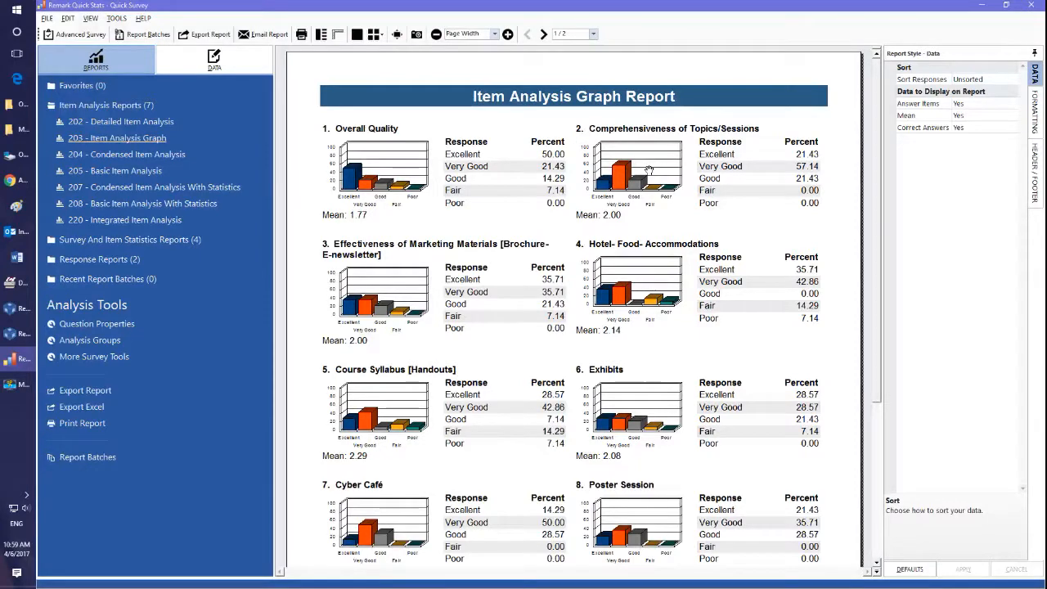
pyautogui.click(116, 18)
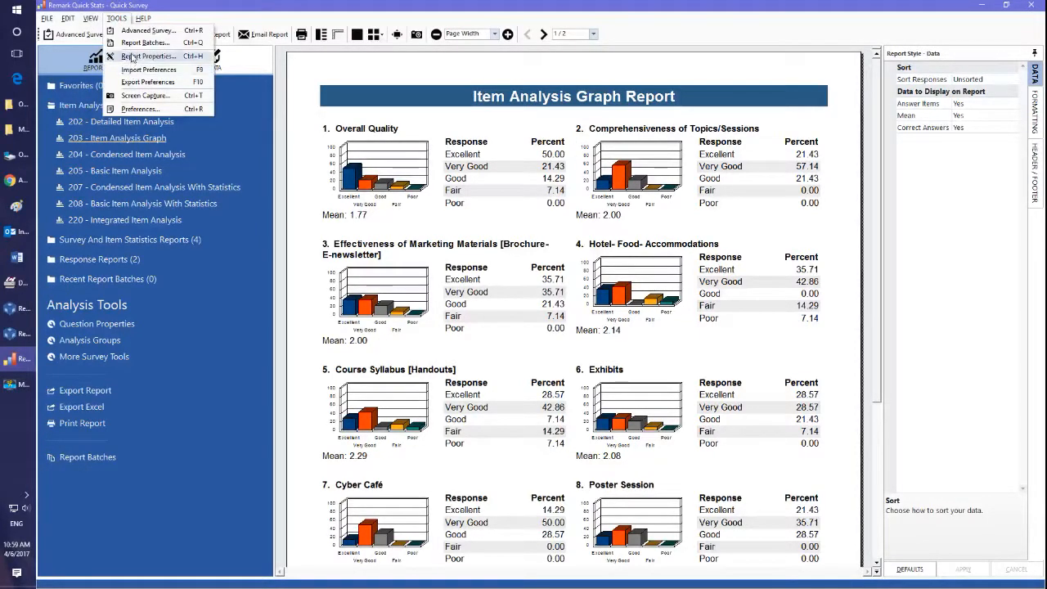
pyautogui.click(132, 56)
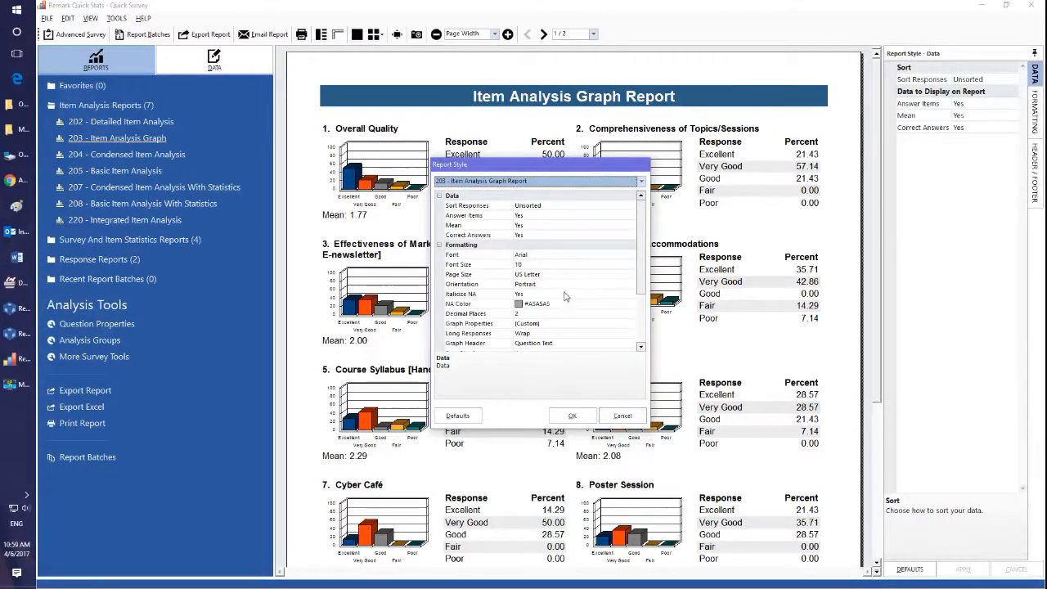
pyautogui.moveTo(640, 254); pyautogui.dragTo(639, 302)
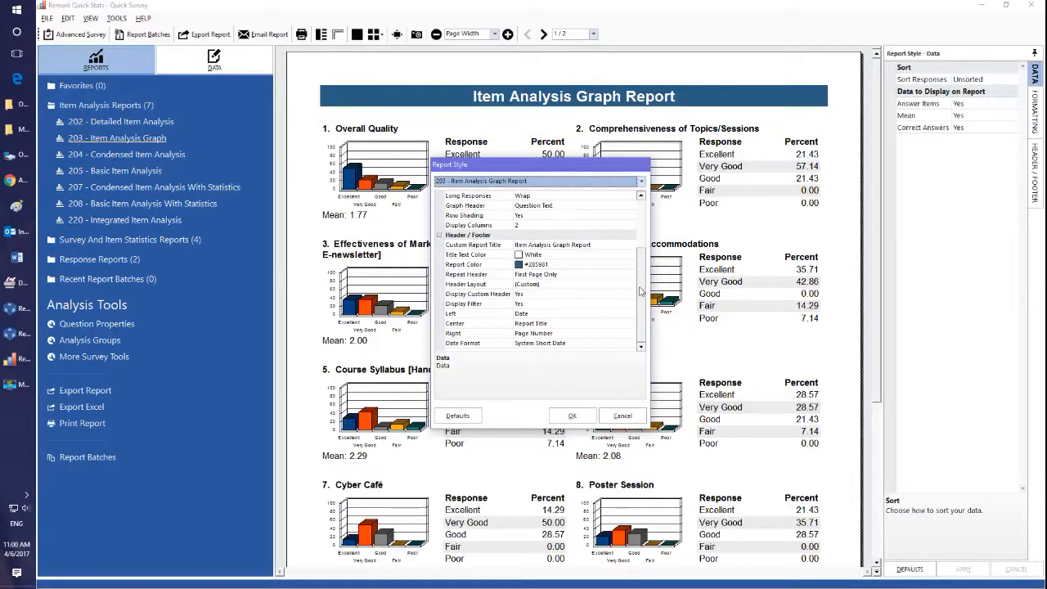
pyautogui.scroll(3, 630, 292)
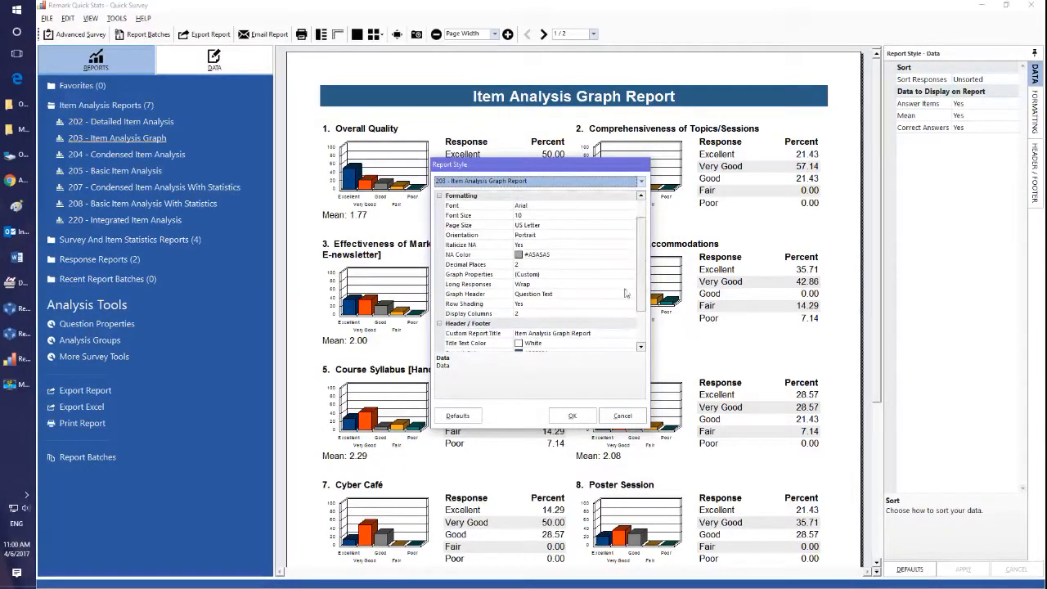
pyautogui.click(568, 315)
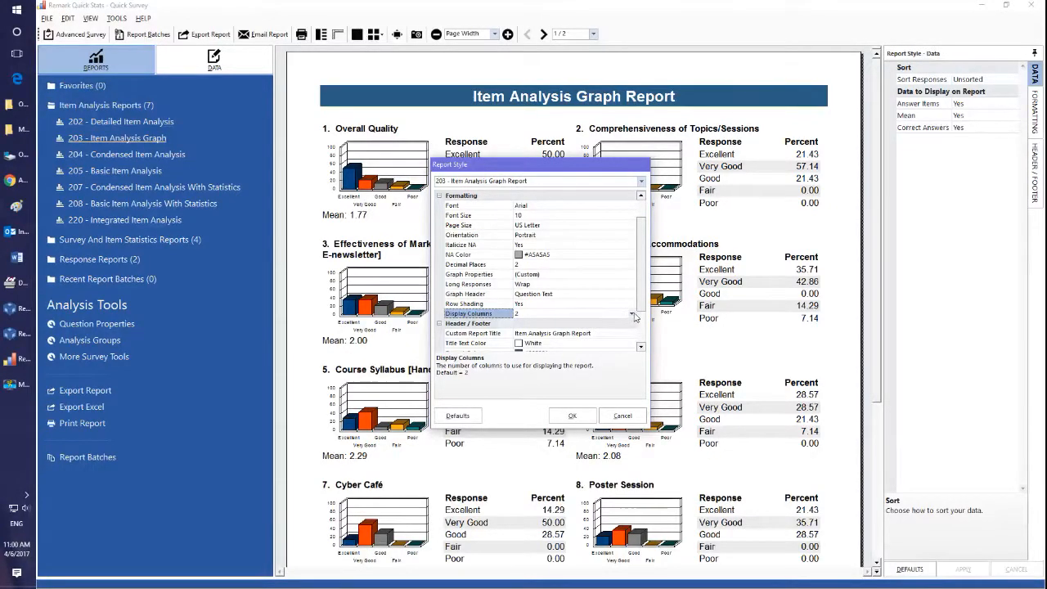
pyautogui.click(632, 314)
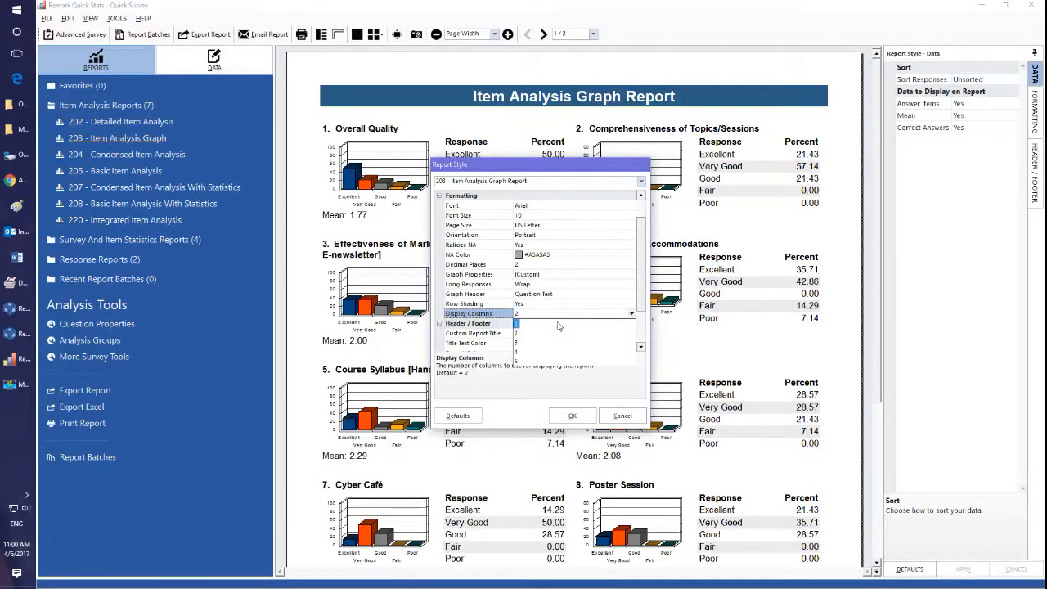
pyautogui.click(555, 326)
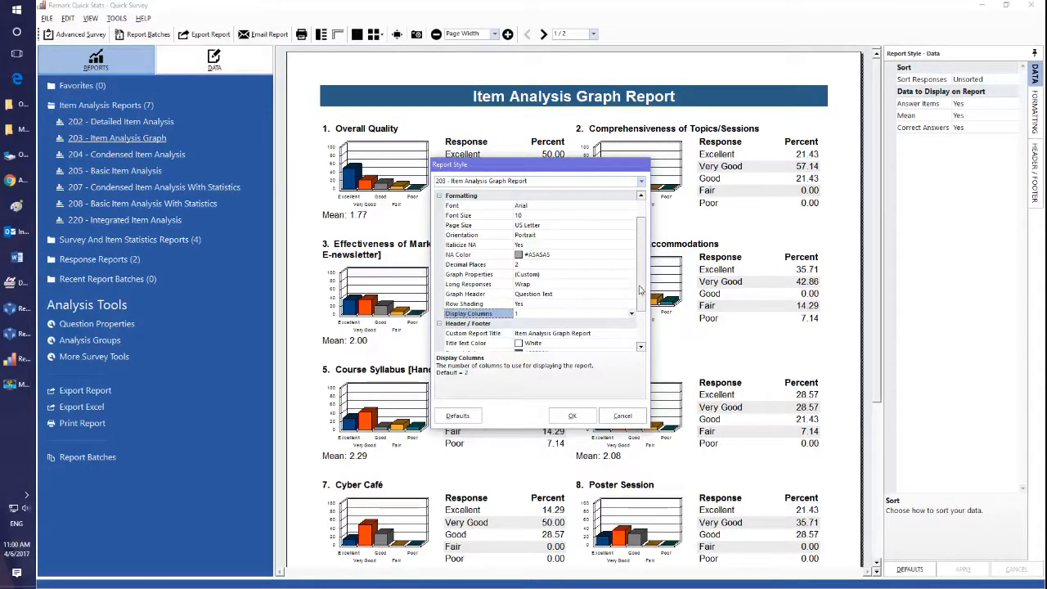
# Change the graph type of the Item Analysis Graph report to 3D Pie in its graph properties and apply the report style
pyautogui.click(611, 275)
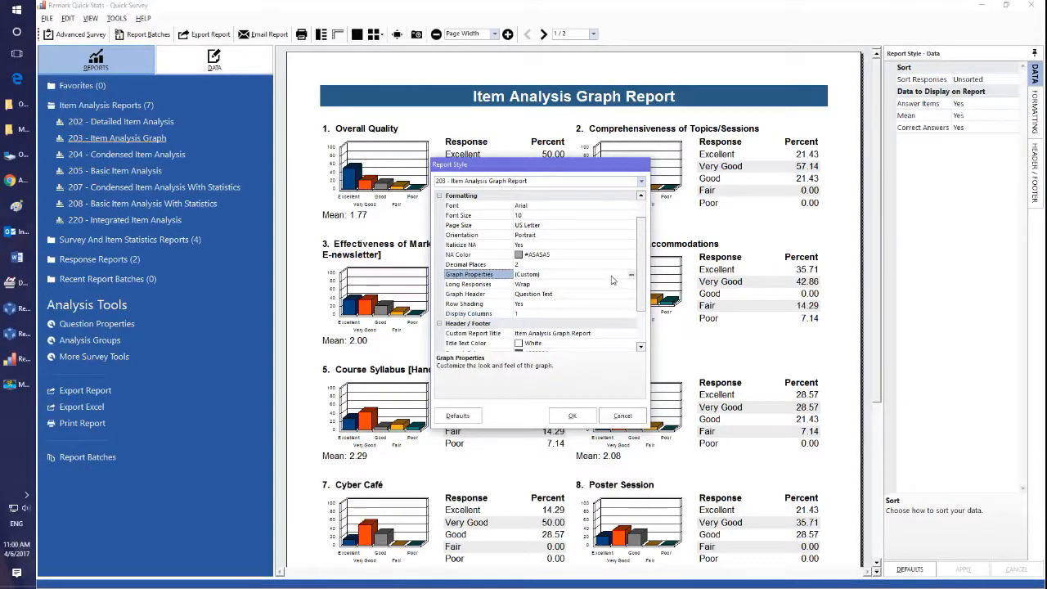
pyautogui.click(631, 276)
pyautogui.click(629, 280)
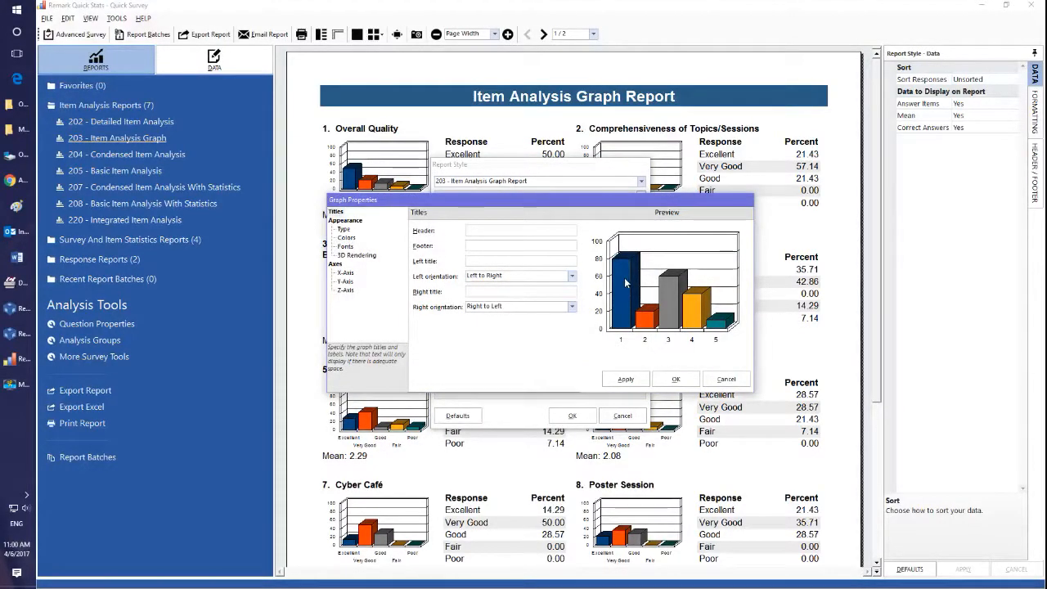
pyautogui.click(343, 229)
pyautogui.click(507, 229)
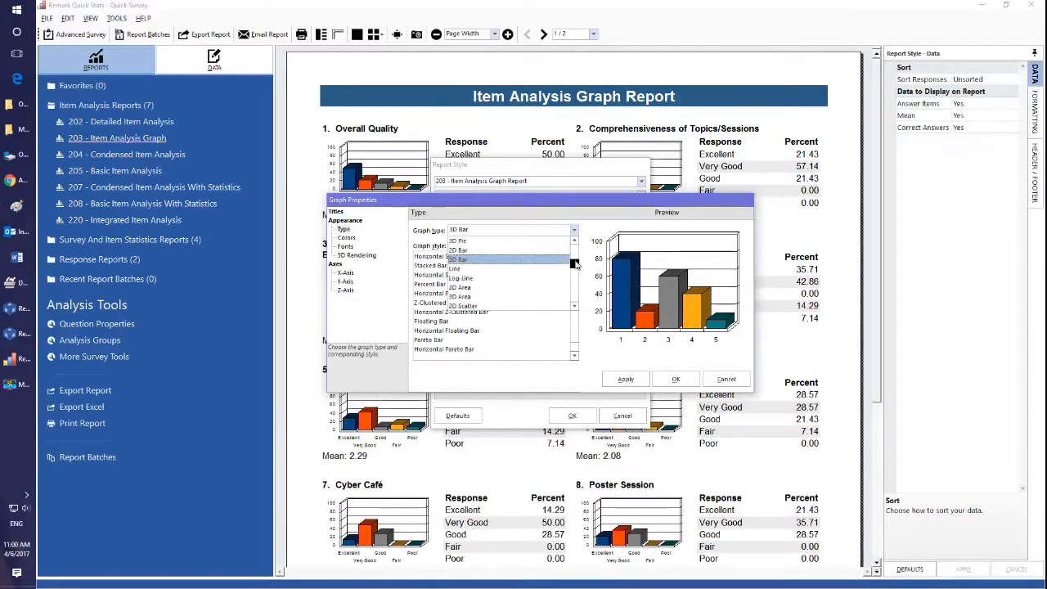
pyautogui.scroll(2, 575, 268)
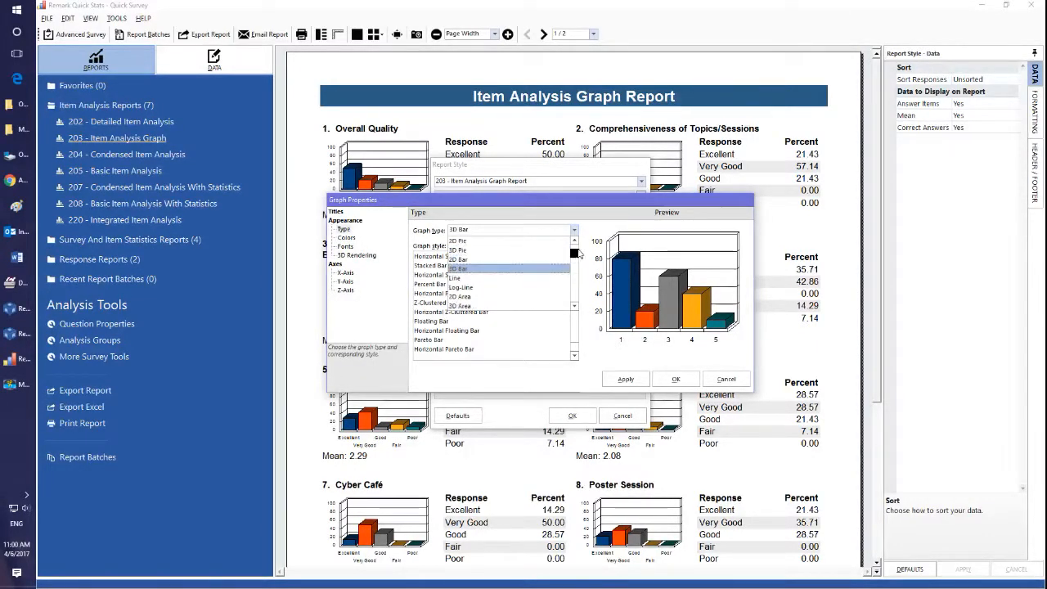
pyautogui.click(503, 250)
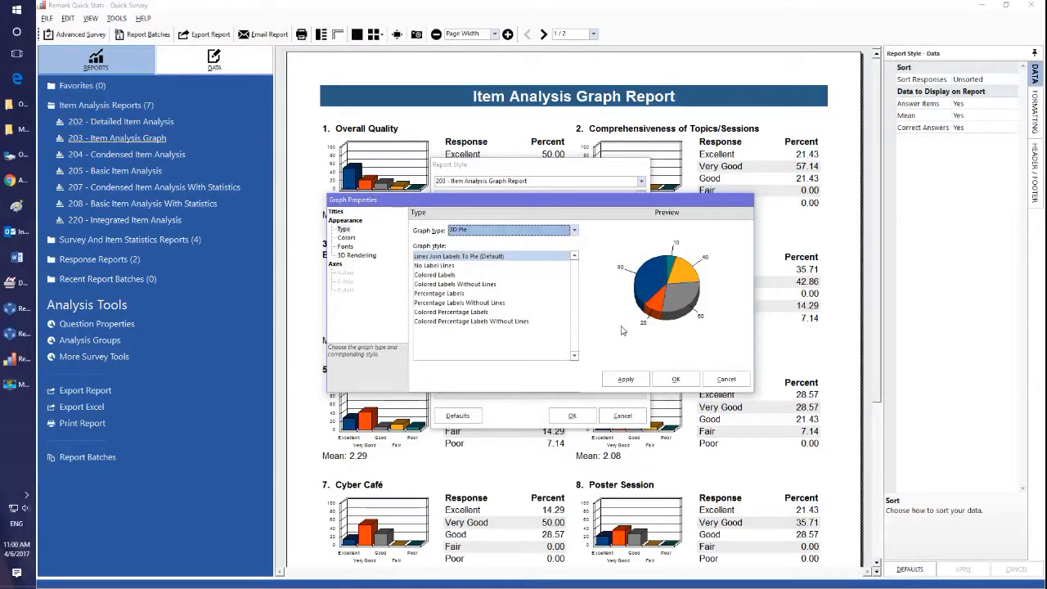
pyautogui.click(624, 379)
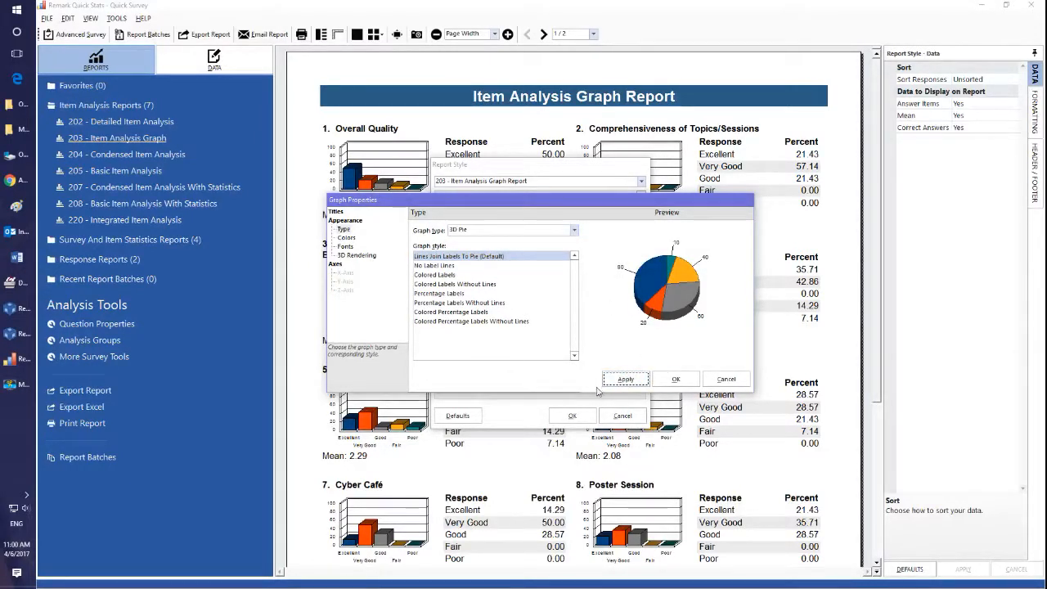
pyautogui.click(676, 379)
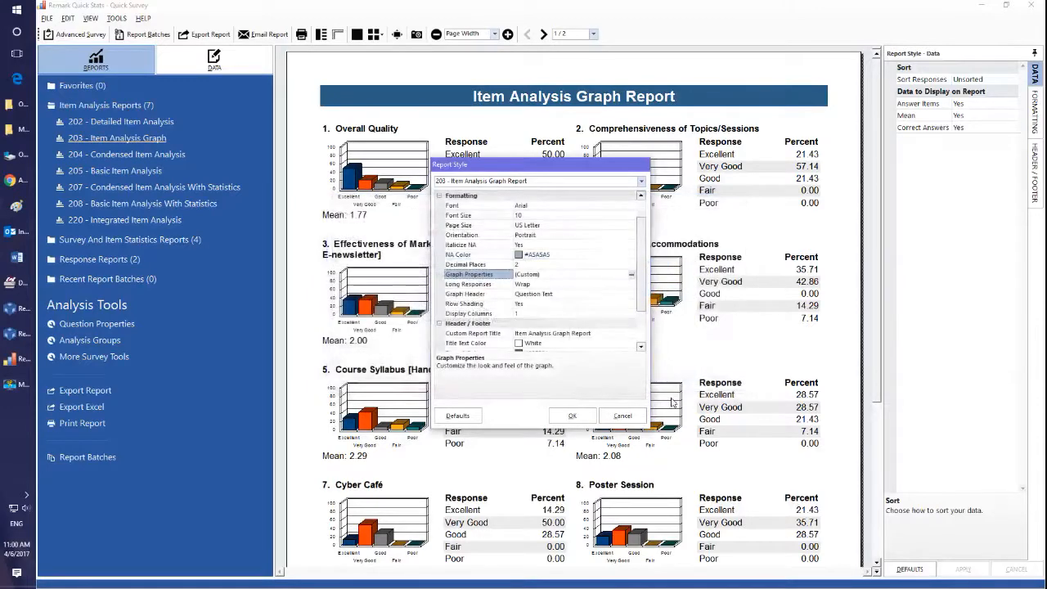
pyautogui.click(572, 415)
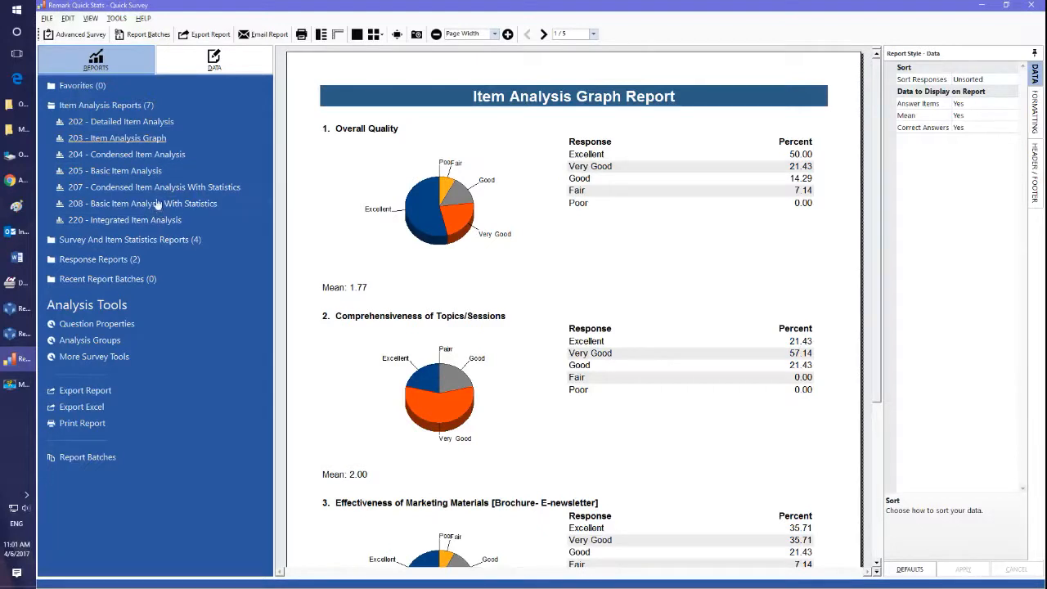
# View report 205 - Basic Item Analysis and report 321 - Item Statistics
pyautogui.click(158, 172)
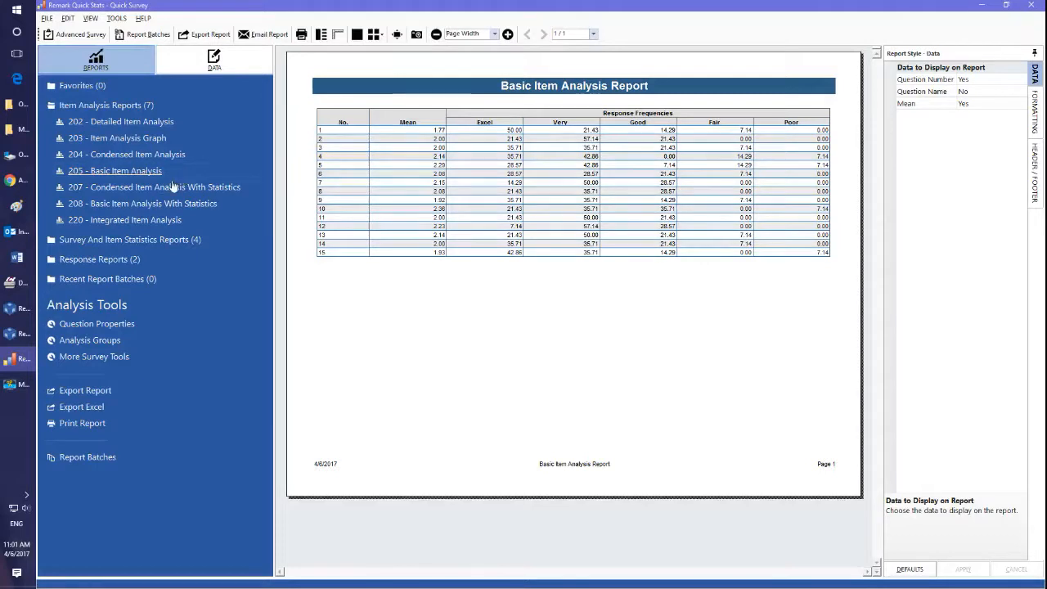
pyautogui.click(137, 240)
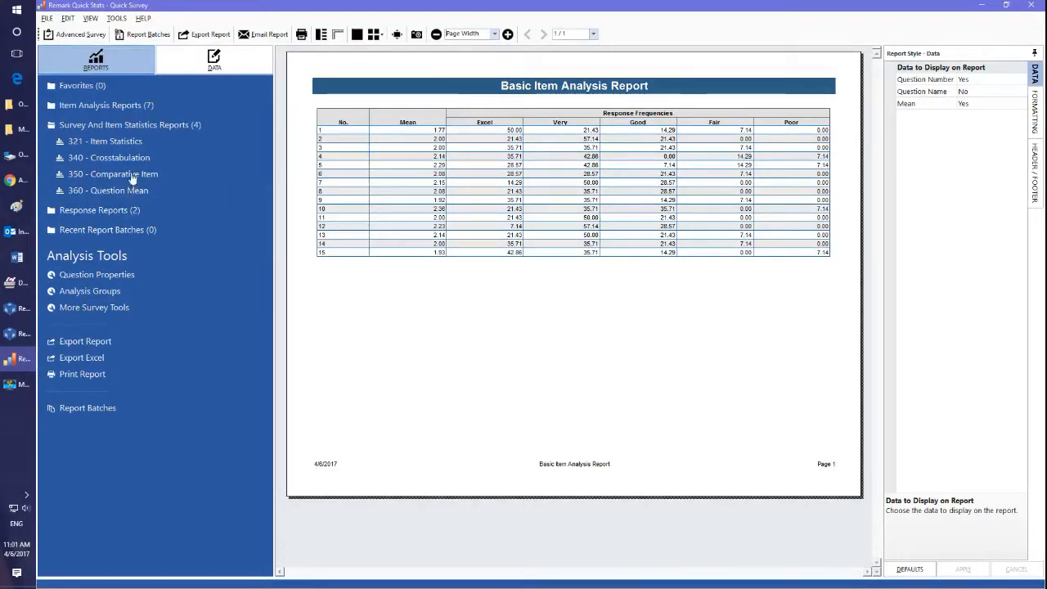
pyautogui.click(138, 141)
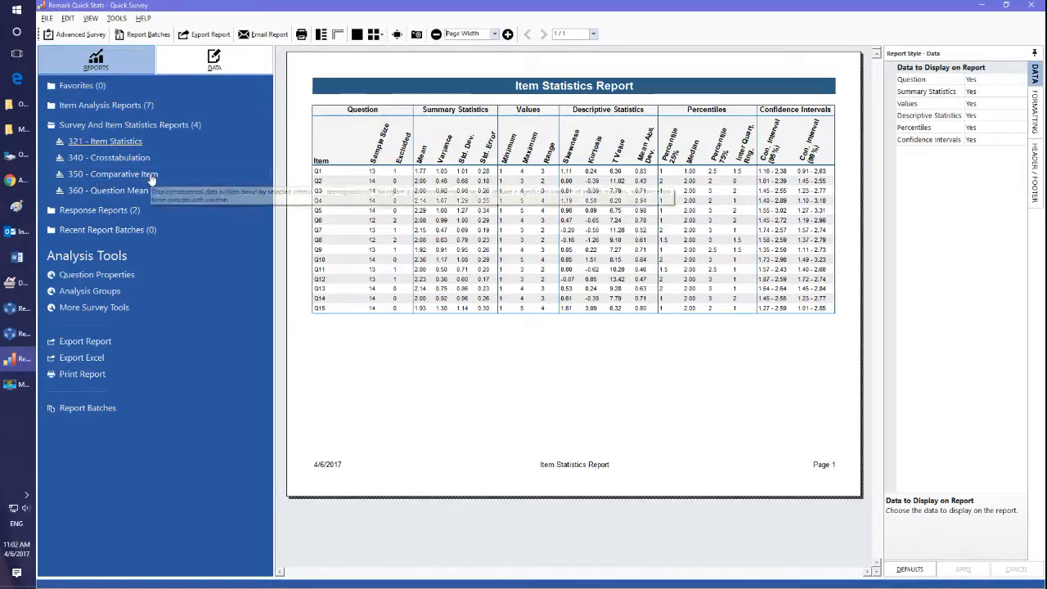
# Run response report 401 - Response By Item on the Comments question
pyautogui.click(110, 211)
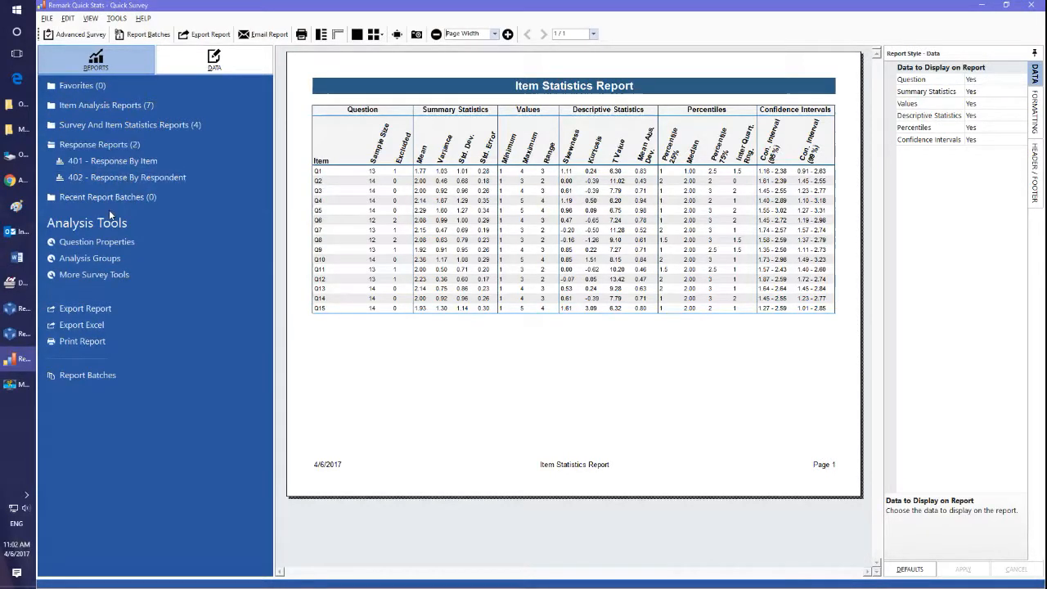
pyautogui.click(160, 175)
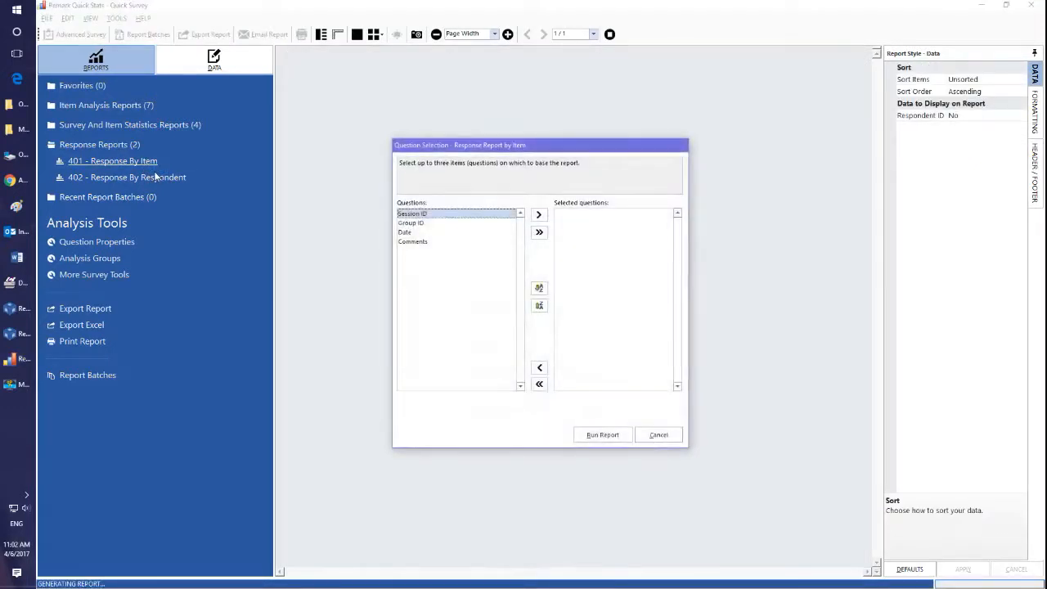
pyautogui.click(414, 244)
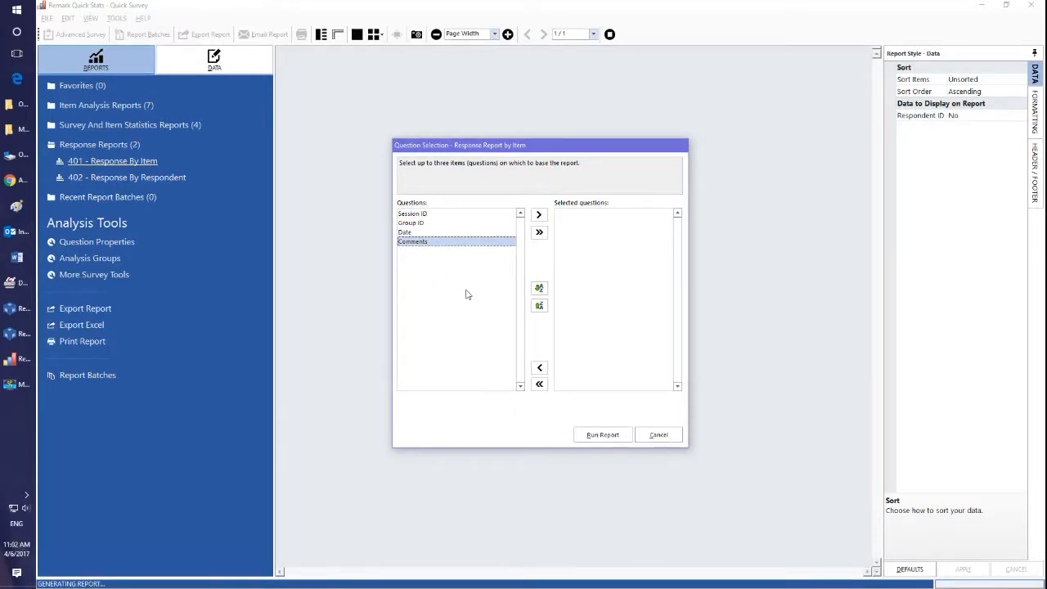
pyautogui.click(538, 214)
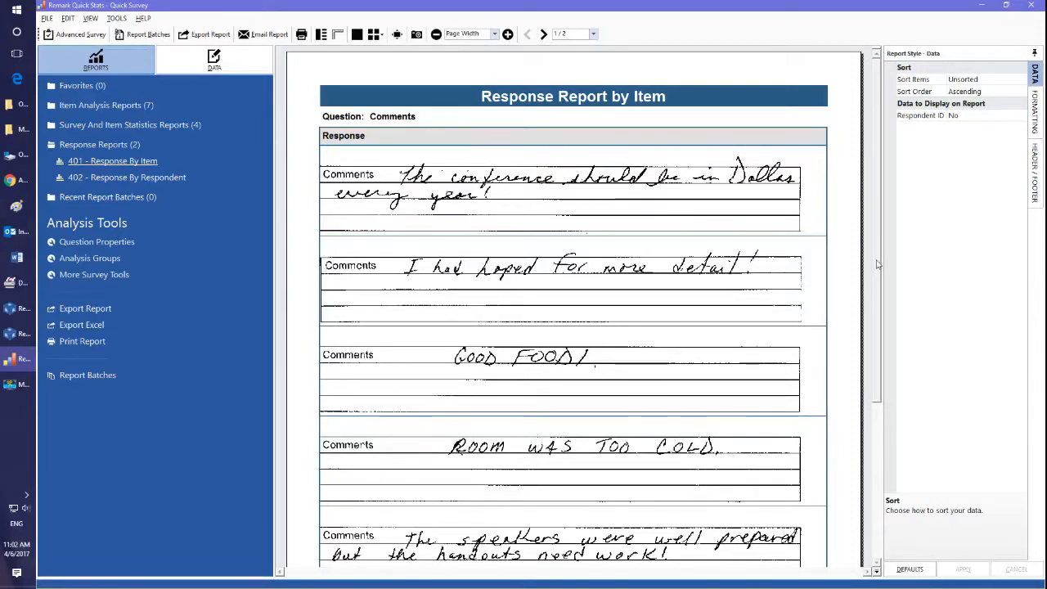
pyautogui.moveTo(879, 265); pyautogui.dragTo(893, 214)
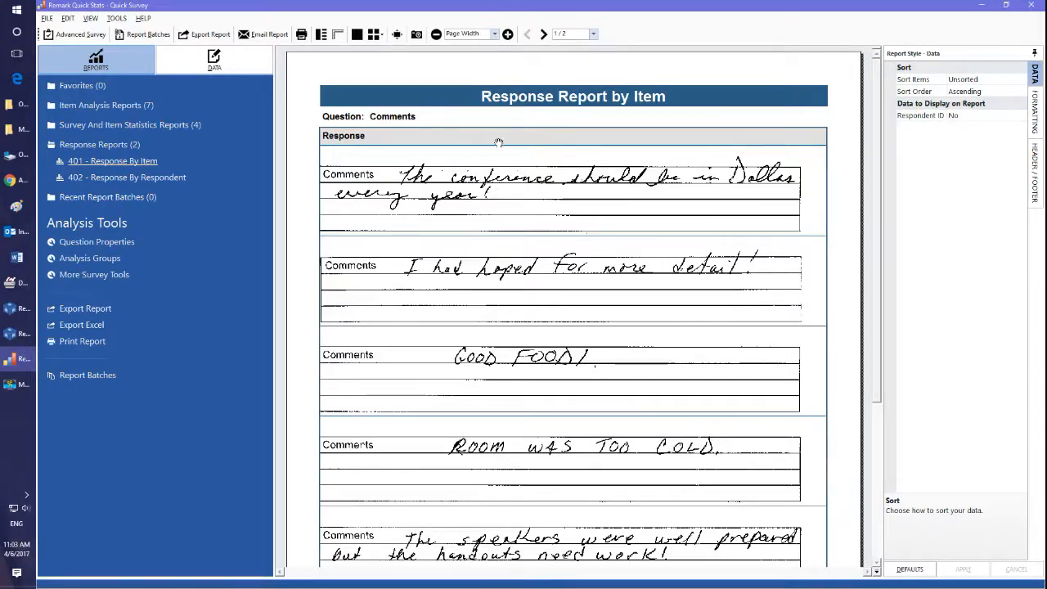
# Export the Response Report by Item in Portable Document Format (PDF) to the Documents folder as 2017 Winter Test Comments
pyautogui.click(47, 18)
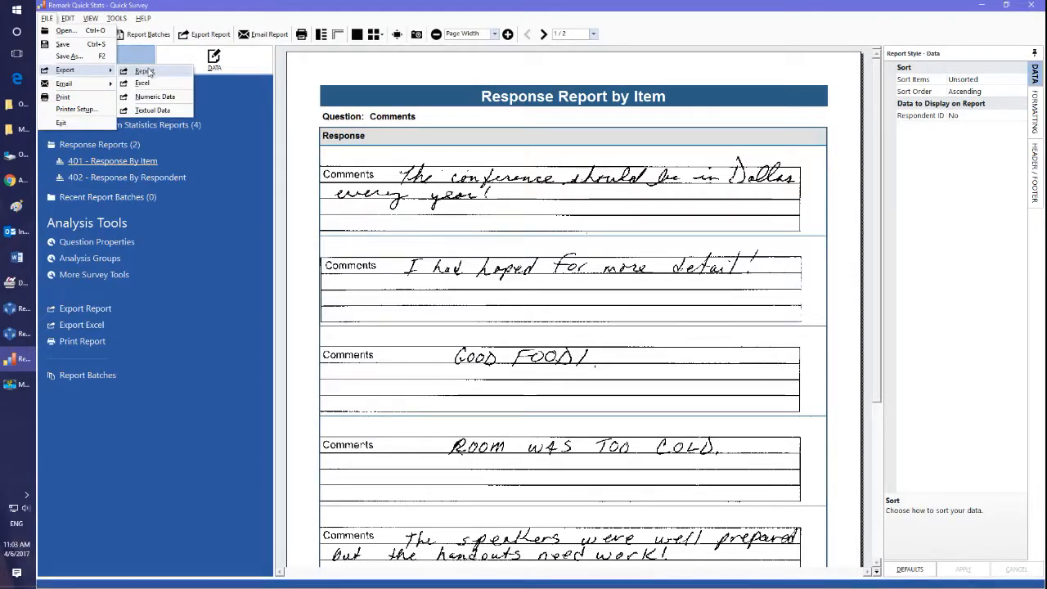
pyautogui.click(151, 72)
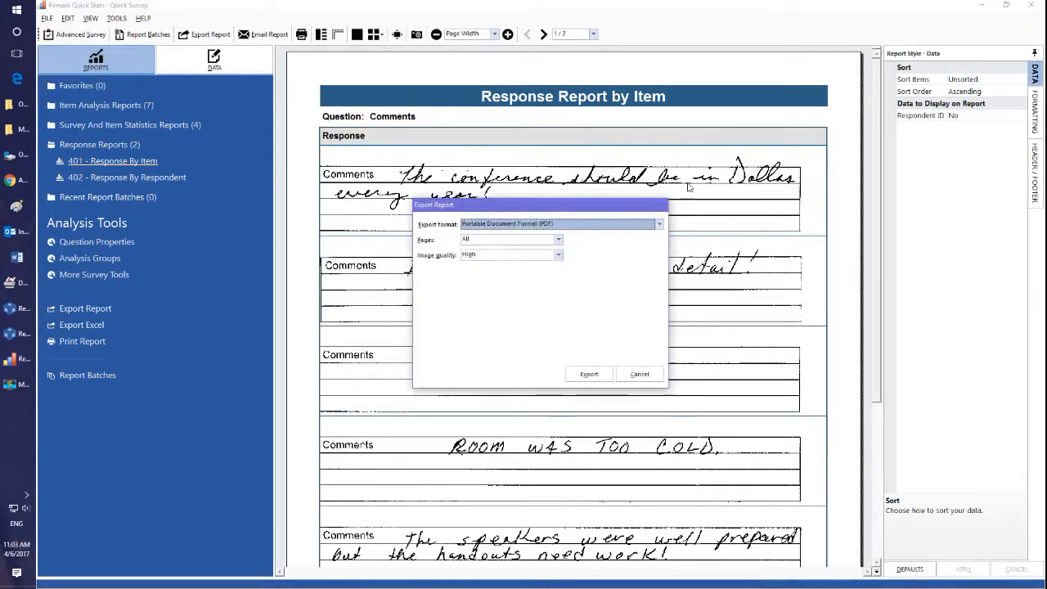
pyautogui.click(661, 227)
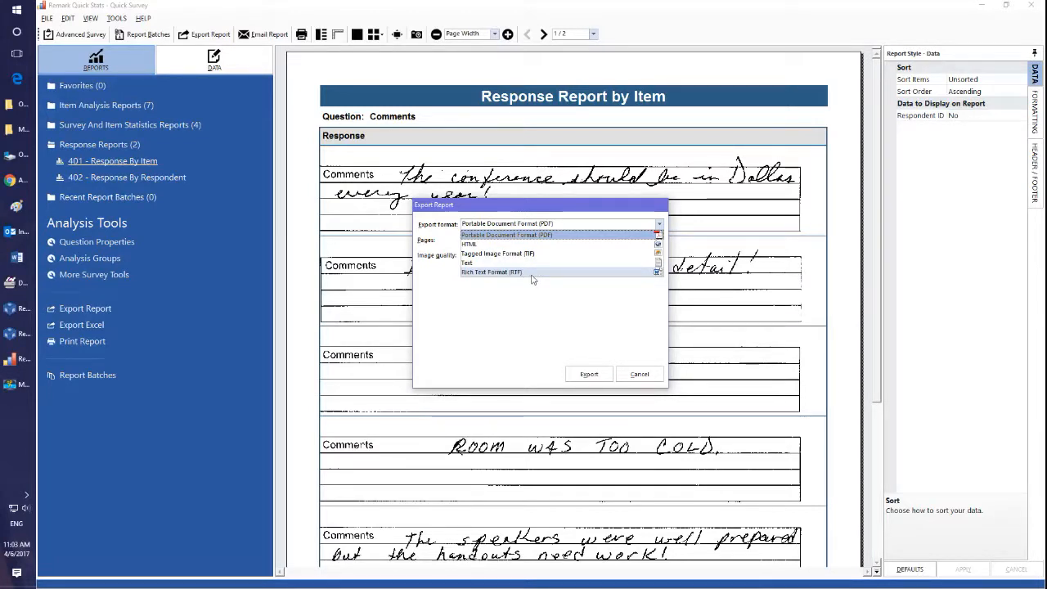
pyautogui.click(591, 376)
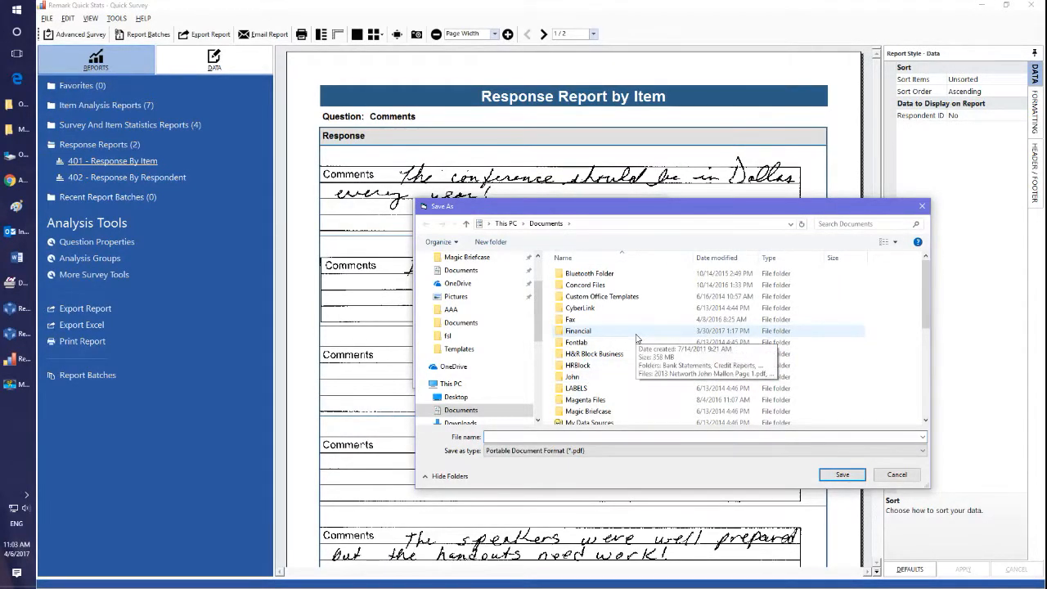
pyautogui.write('2017 Win')
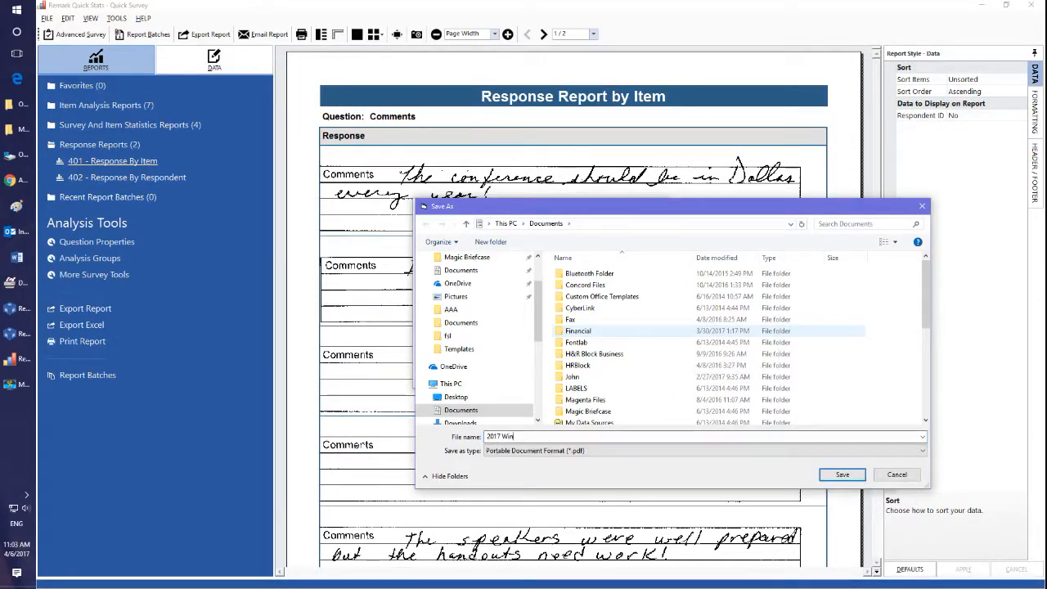
pyautogui.write('ter Test Comments')
pyautogui.press('Return')
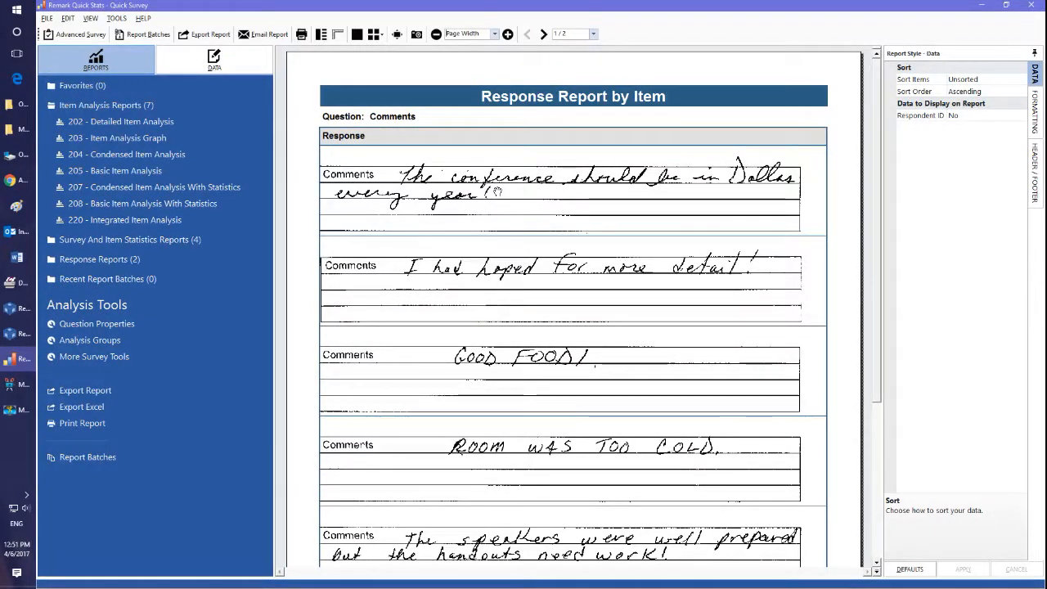
# Display report 204 - Condensed Item Analysis and switch to the respondent data view
pyautogui.click(193, 144)
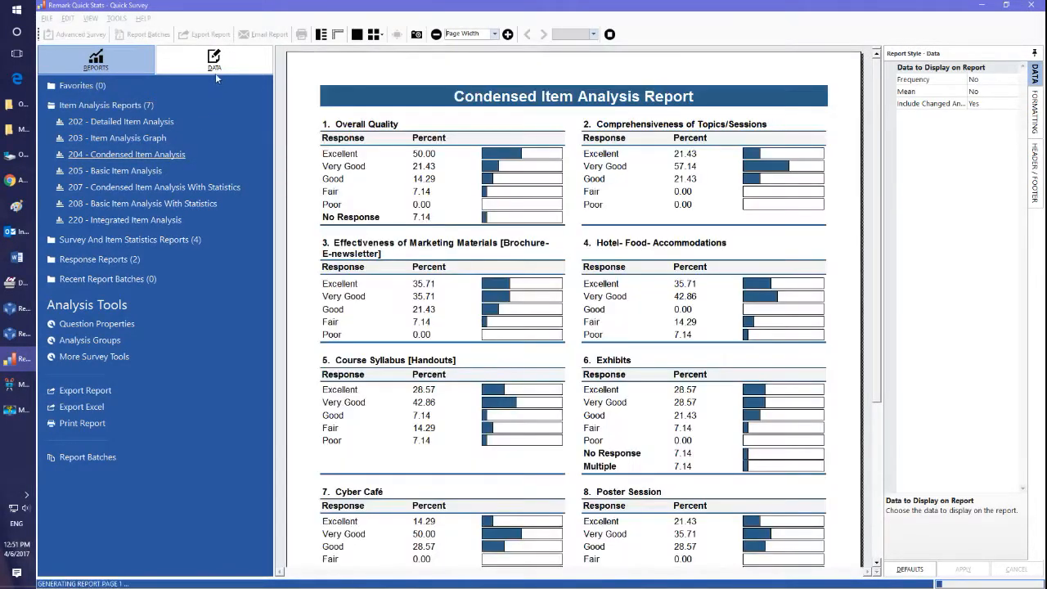
pyautogui.click(212, 66)
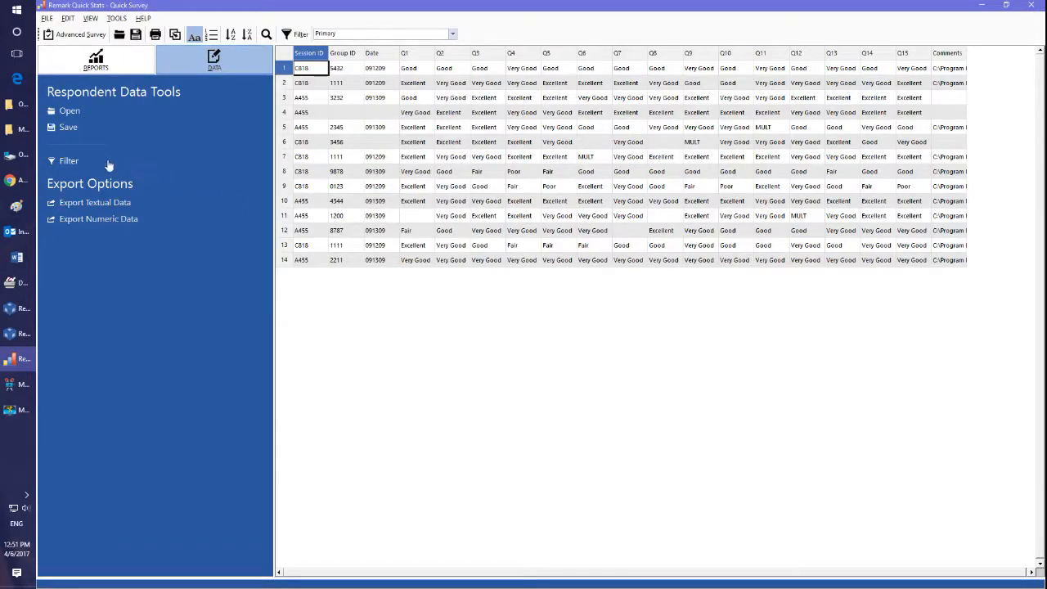
# Filter the respondent data to records whose Date is equal to 091309, and return to the Condensed Item Analysis report
pyautogui.click(70, 163)
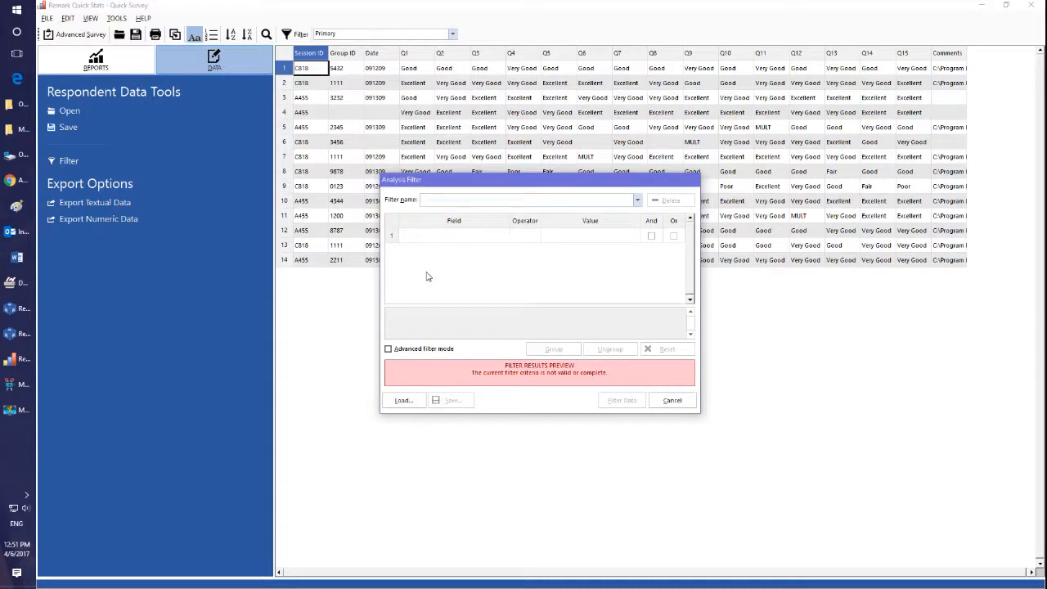
pyautogui.click(486, 237)
pyautogui.click(505, 236)
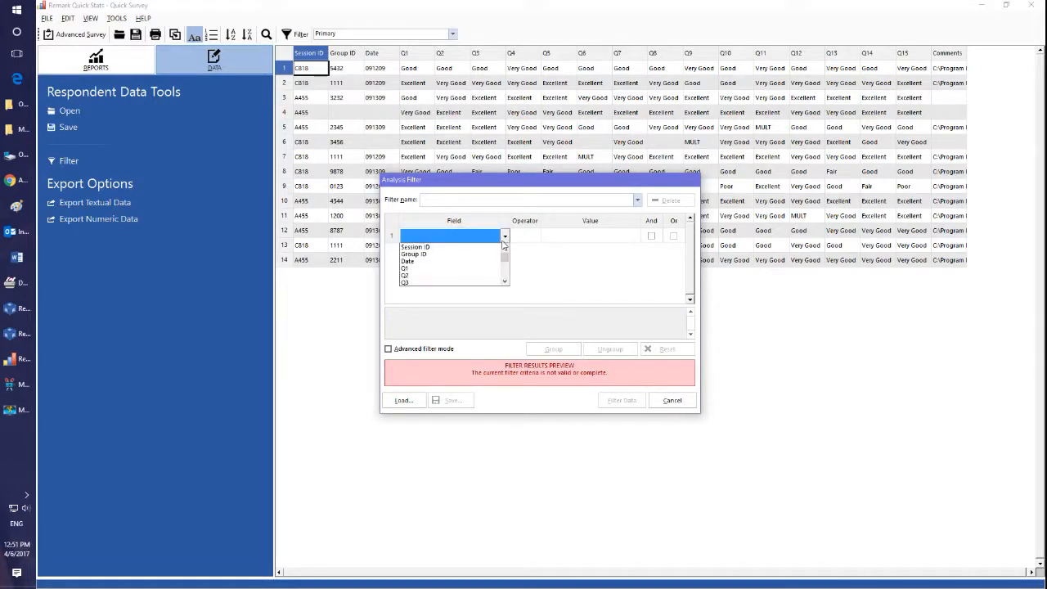
pyautogui.click(408, 261)
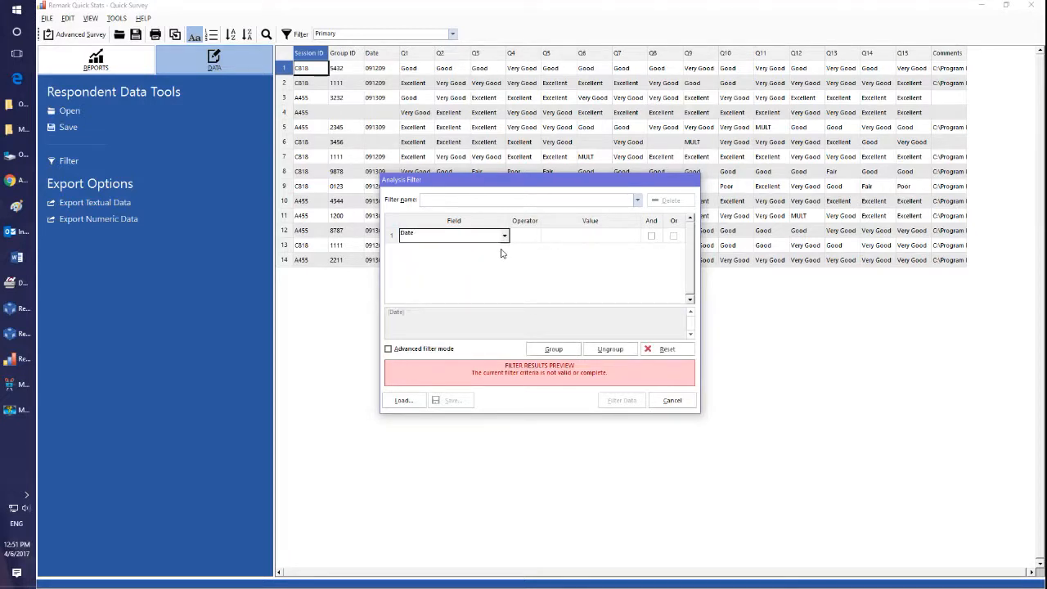
pyautogui.click(531, 235)
pyautogui.click(536, 236)
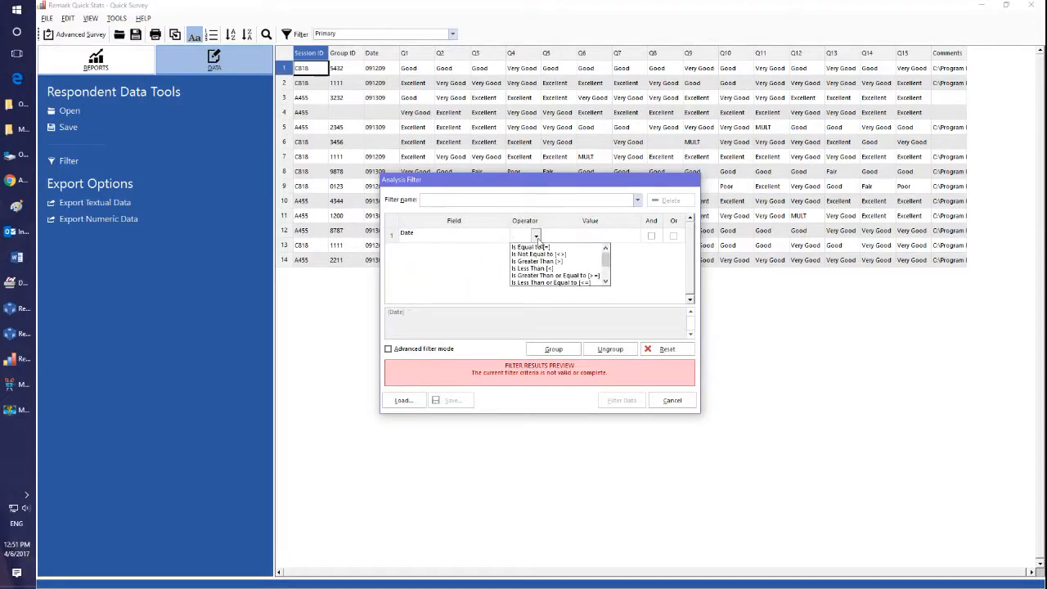
pyautogui.click(538, 248)
pyautogui.click(629, 238)
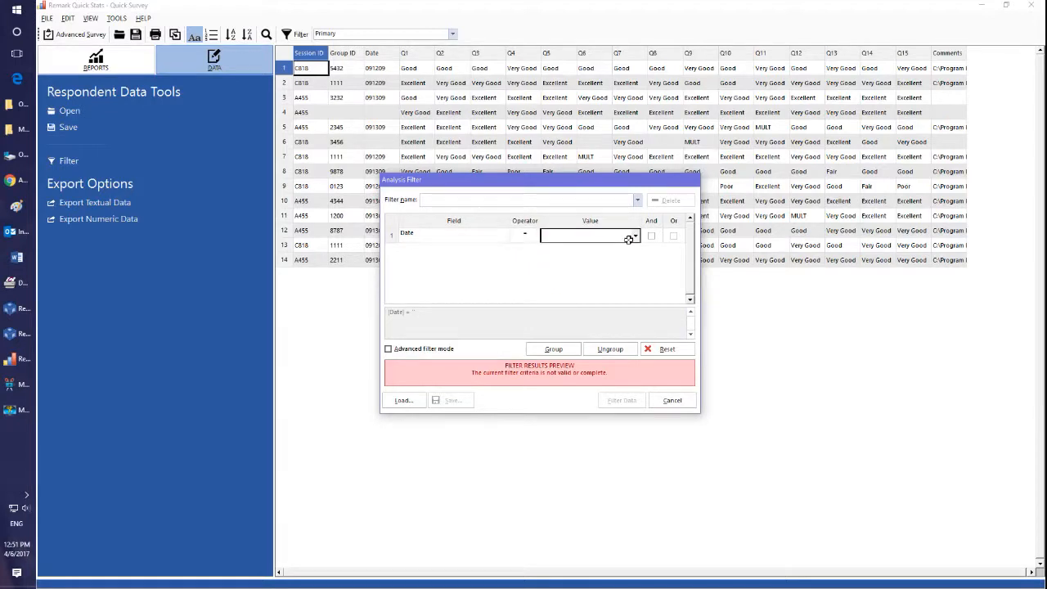
pyautogui.click(636, 237)
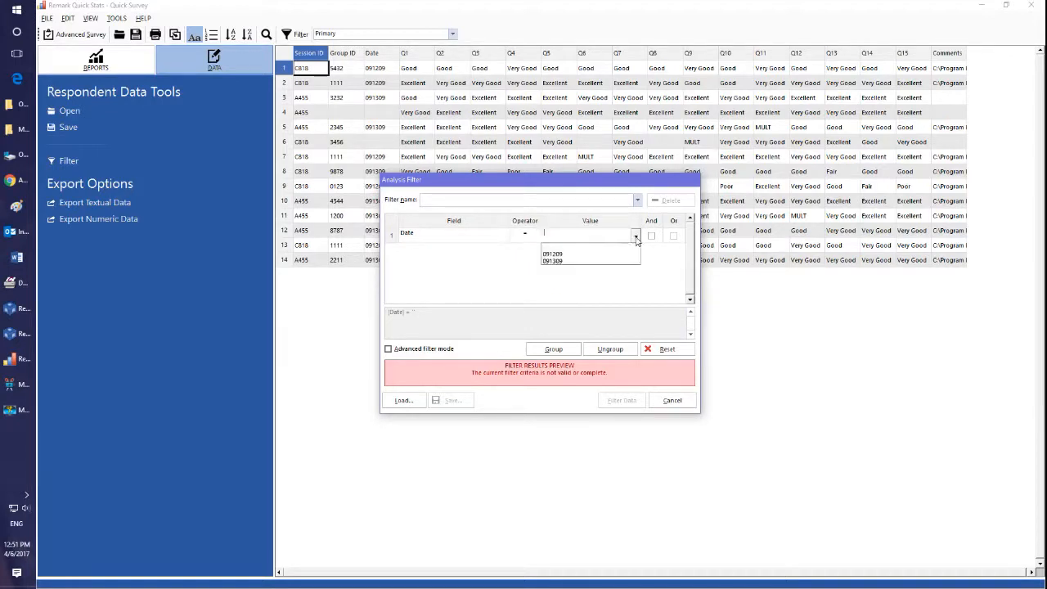
pyautogui.click(564, 262)
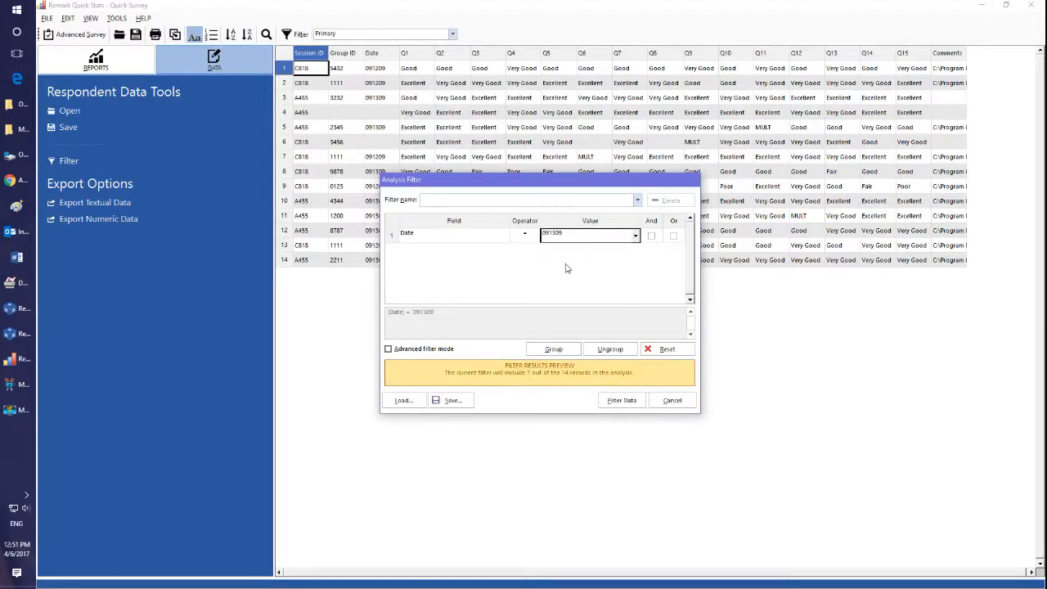
pyautogui.click(621, 401)
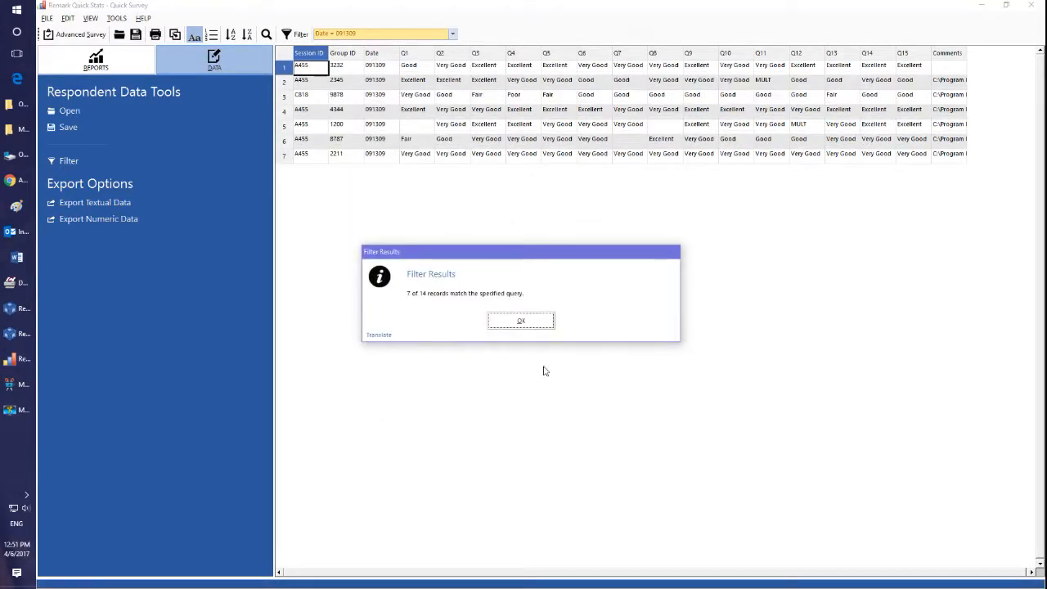
pyautogui.click(521, 321)
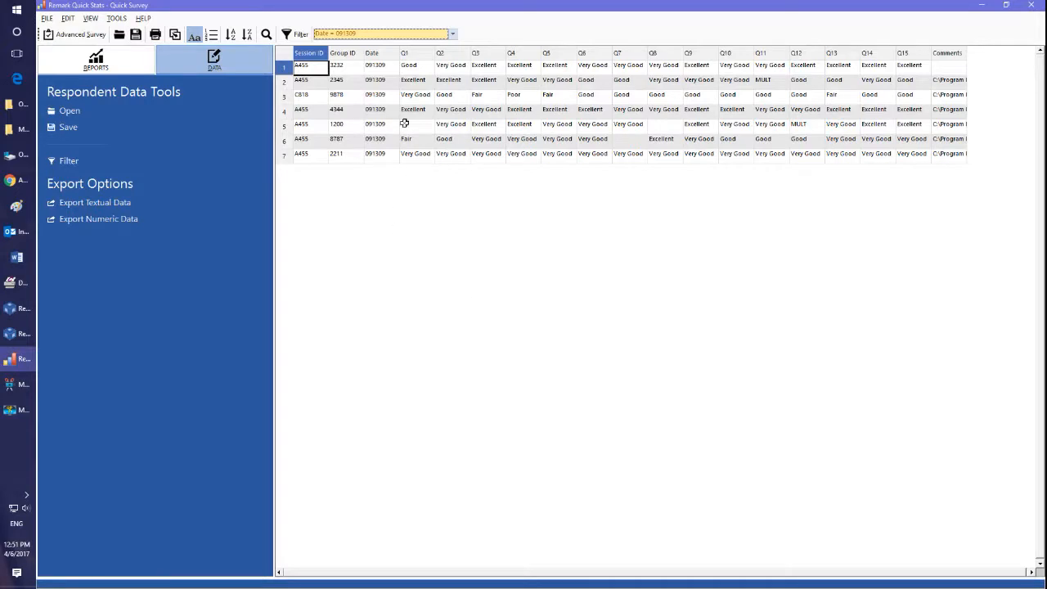
pyautogui.click(96, 59)
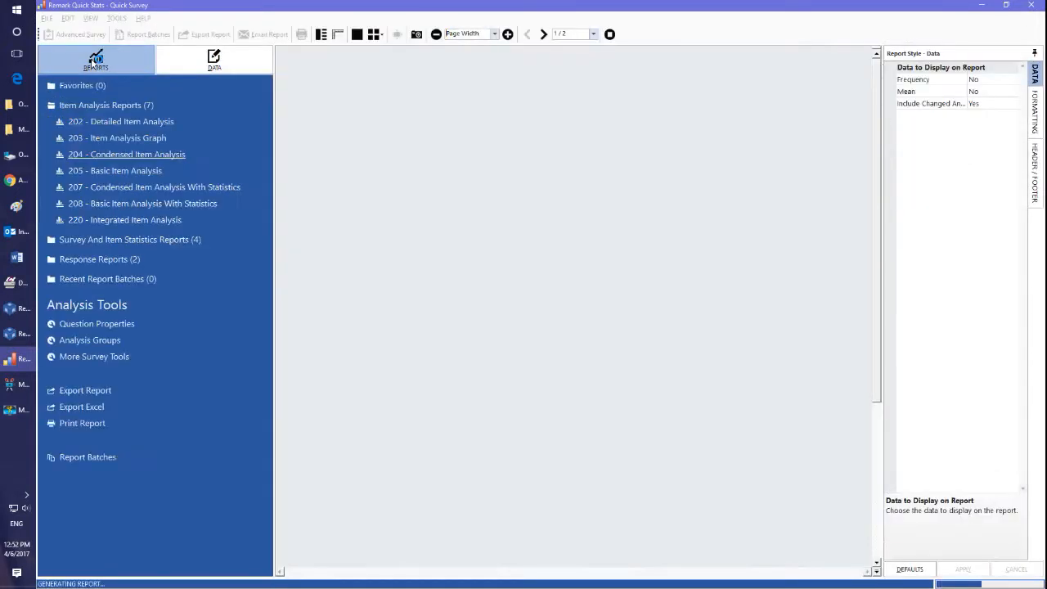